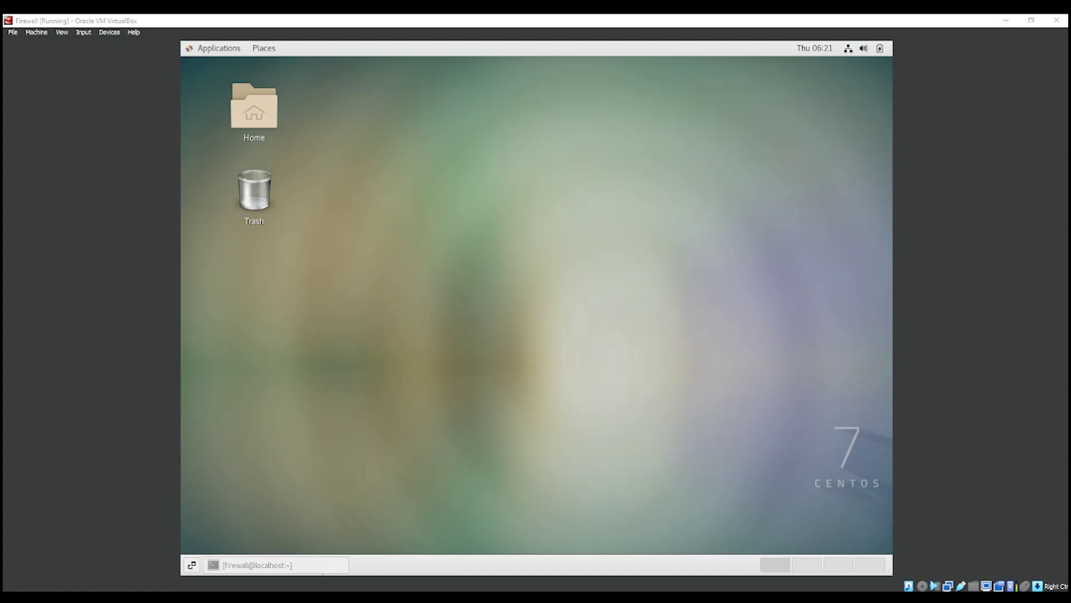
Step: Open a terminal from the desktop's right-click menu and maximize it
right_click(680, 193)
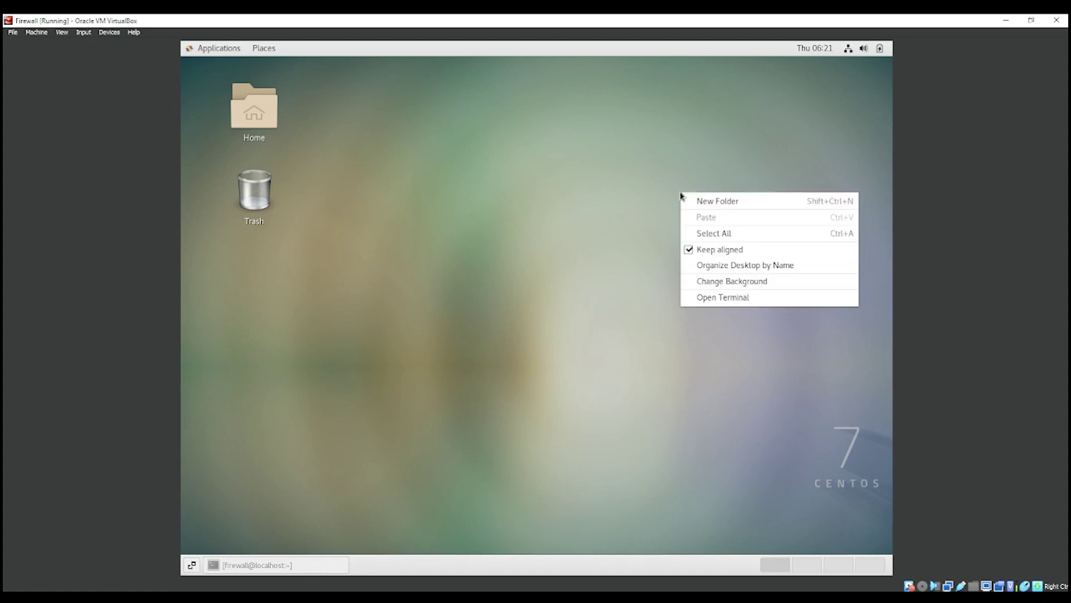
left_click(713, 296)
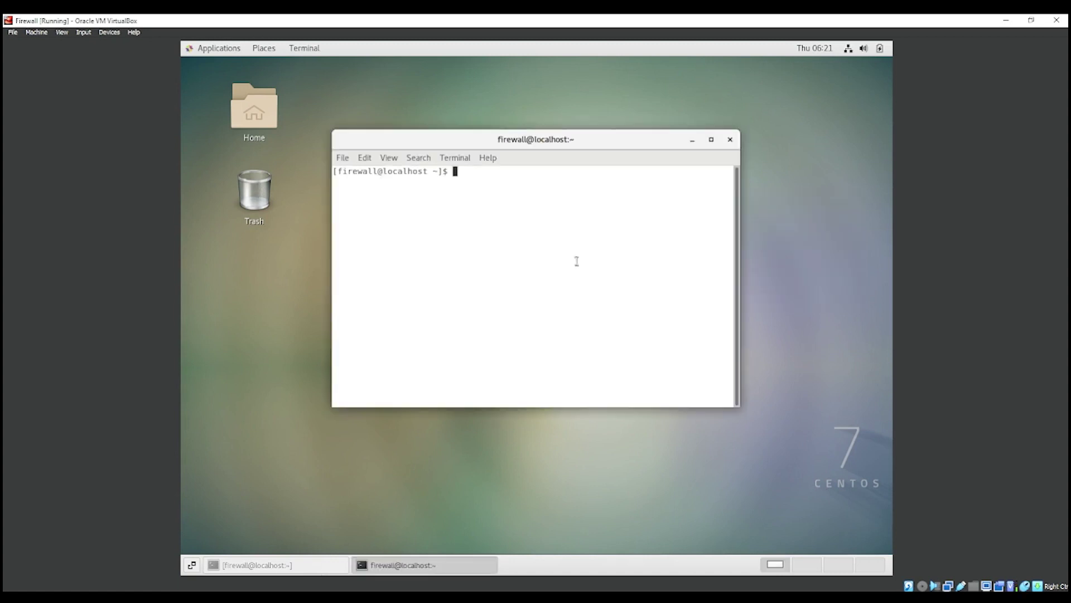
double_click(553, 143)
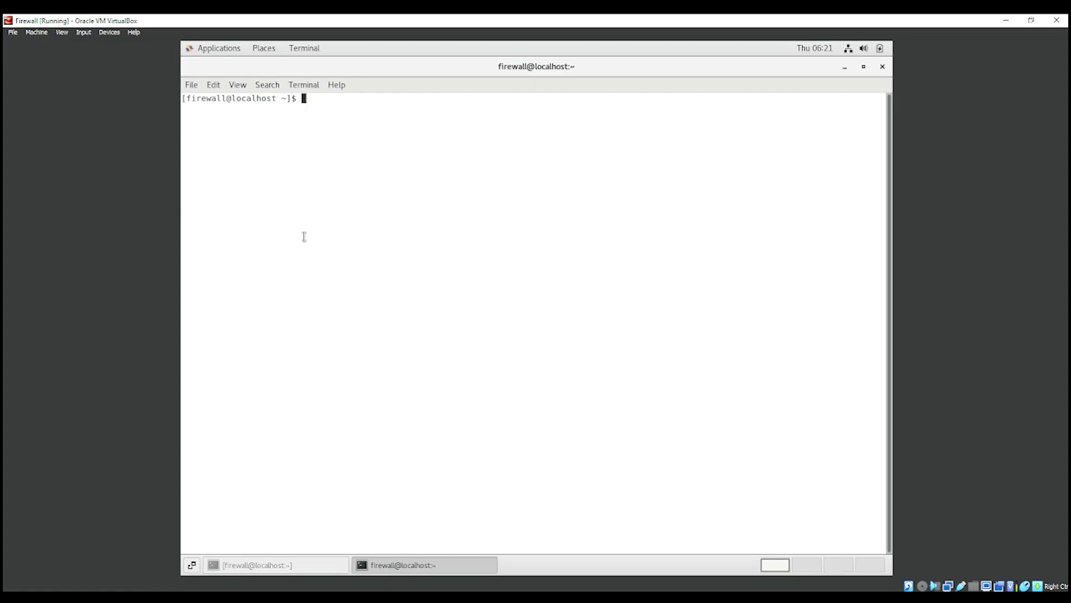
Step: Become root with sudo su and list the network interfaces with ifconfig
type("sudo su")
key("Return")
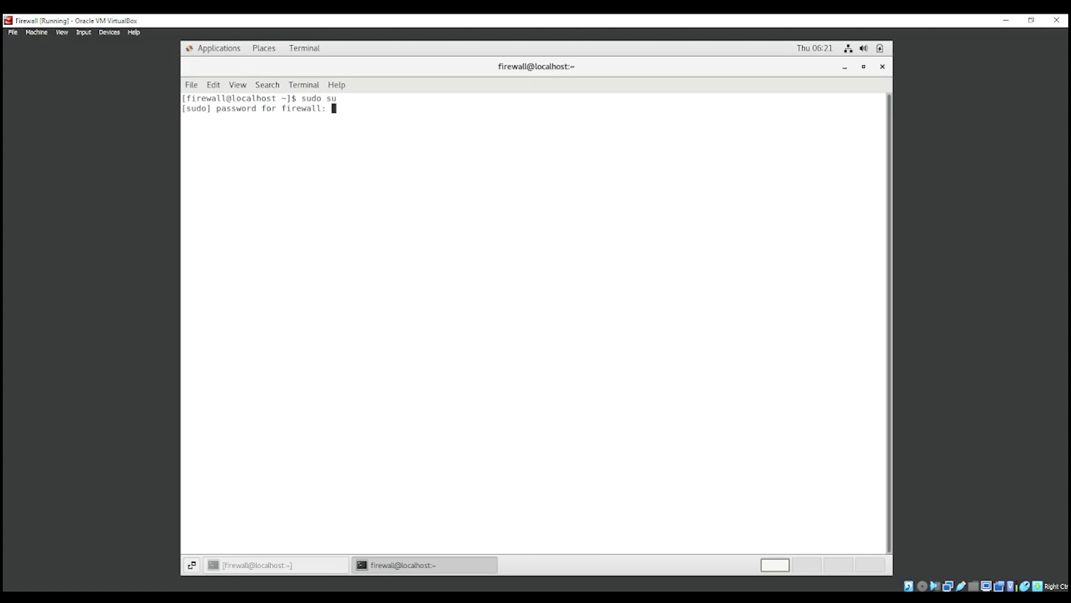
key("Return")
type("ifconfig")
key("Return")
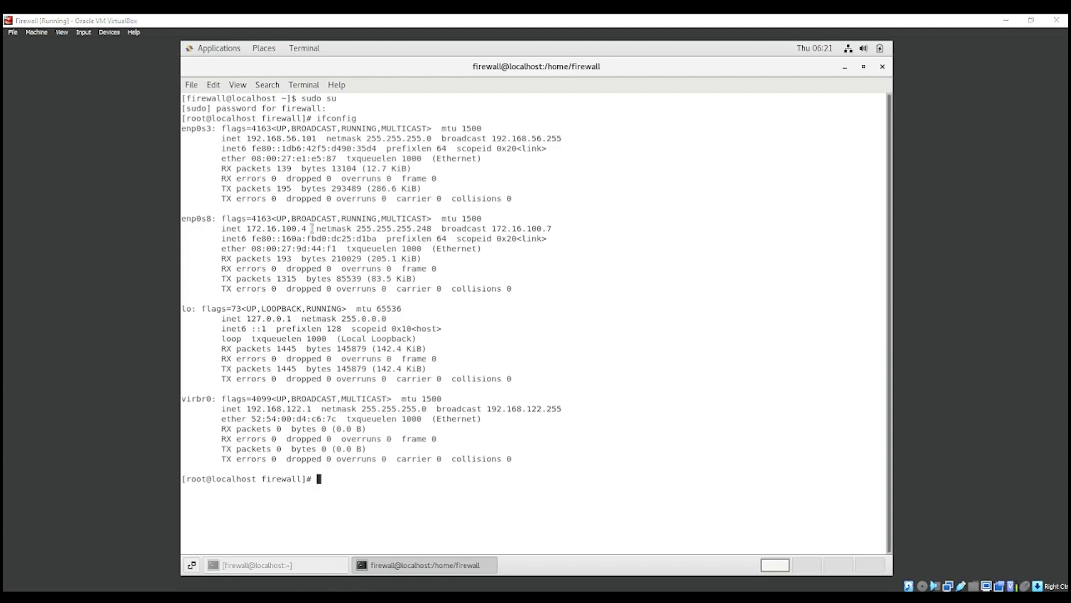
key("alt+Tab")
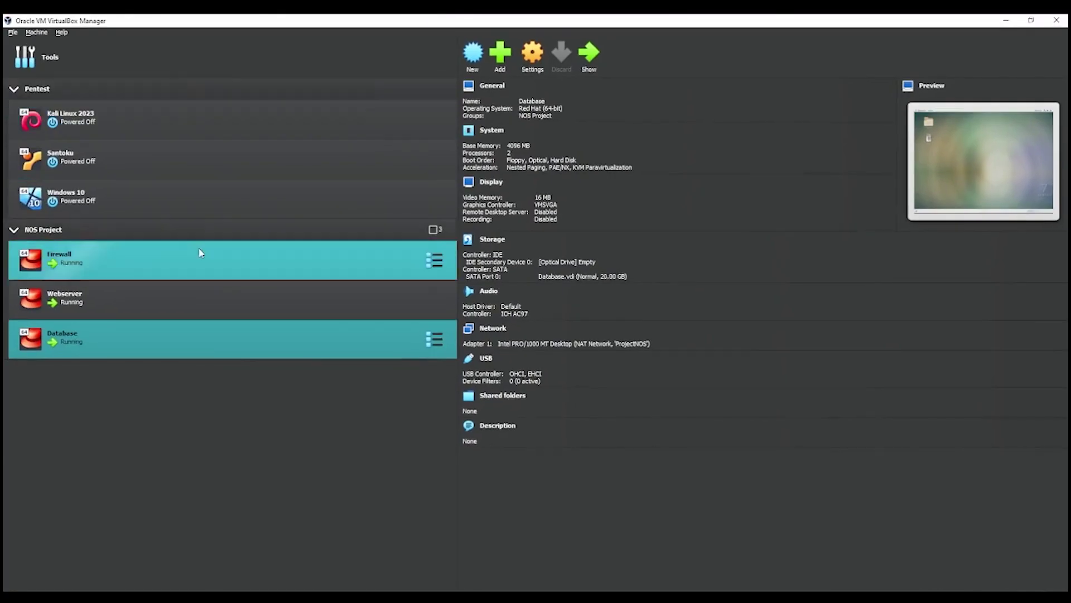
Step: Review the Firewall VM's adapters: Adapter 1 host-only, Adapter 2 on NAT network ProjectNOS
left_click(234, 268)
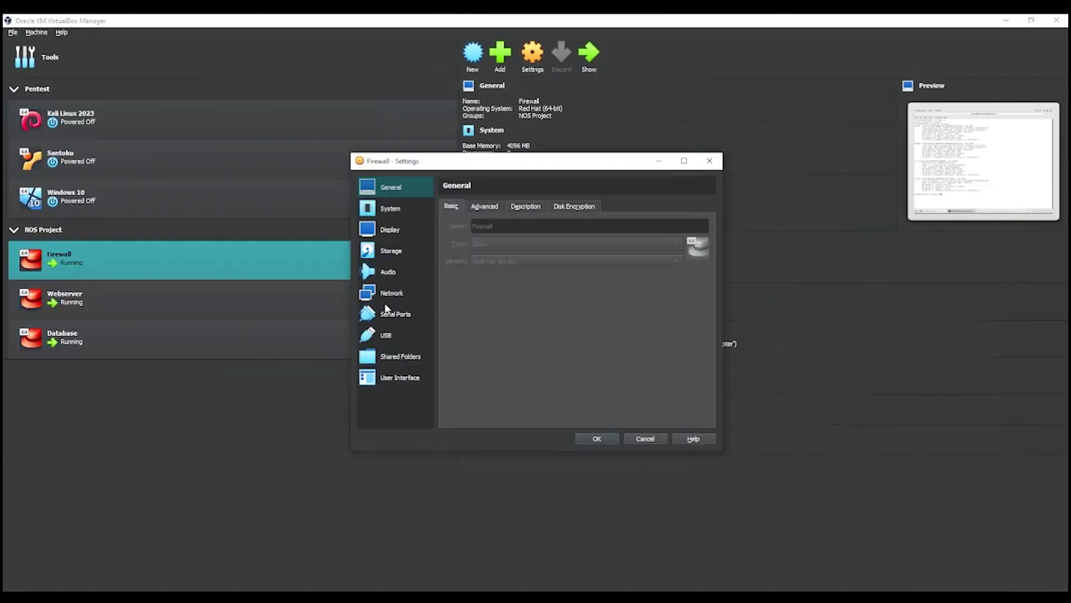
left_click(392, 294)
left_click(469, 207)
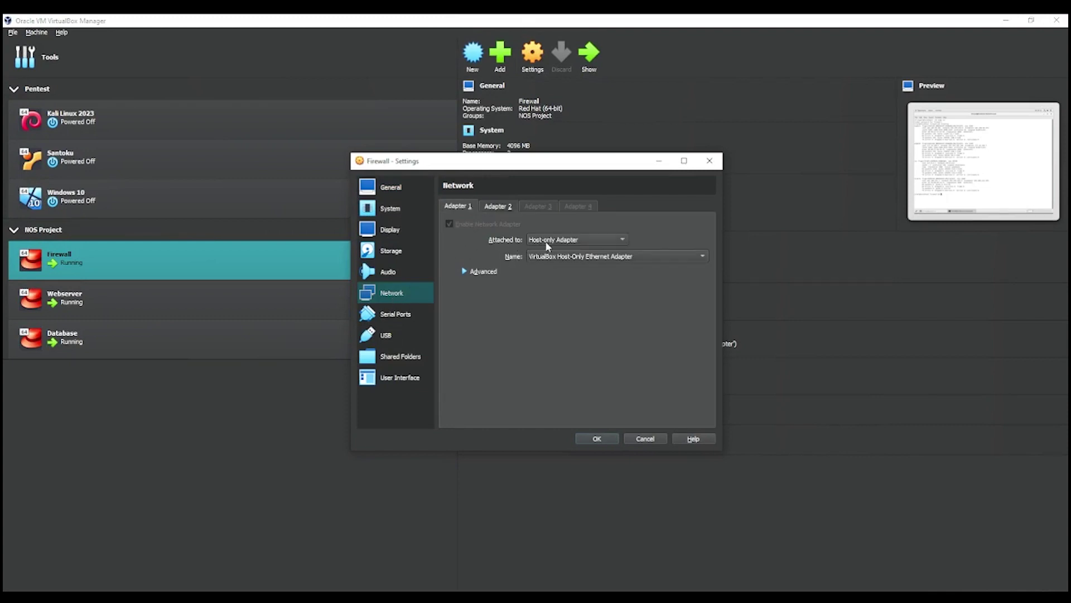
left_click(502, 207)
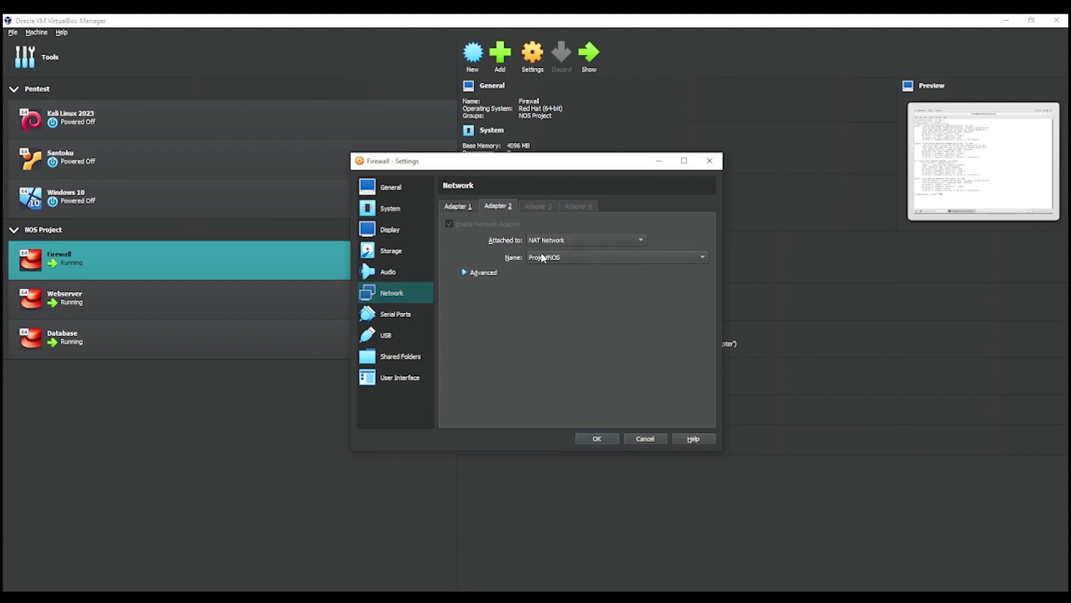
left_click(593, 439)
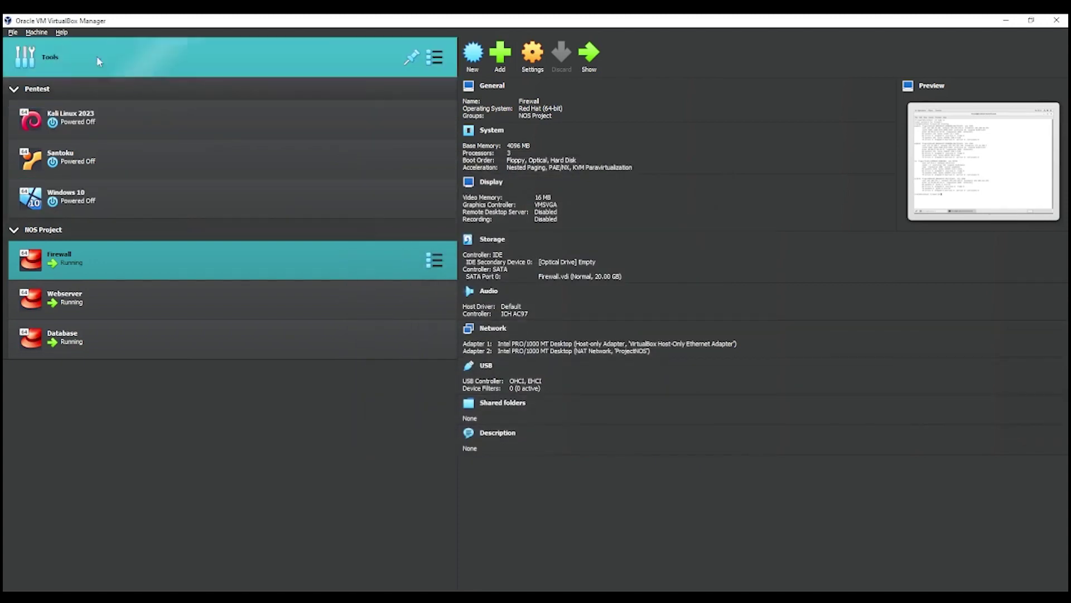
Step: Create NAT network 'NatNetwork' with prefix 10.0.2.0/24 in the Network Manager's NAT Networks list
left_click(13, 33)
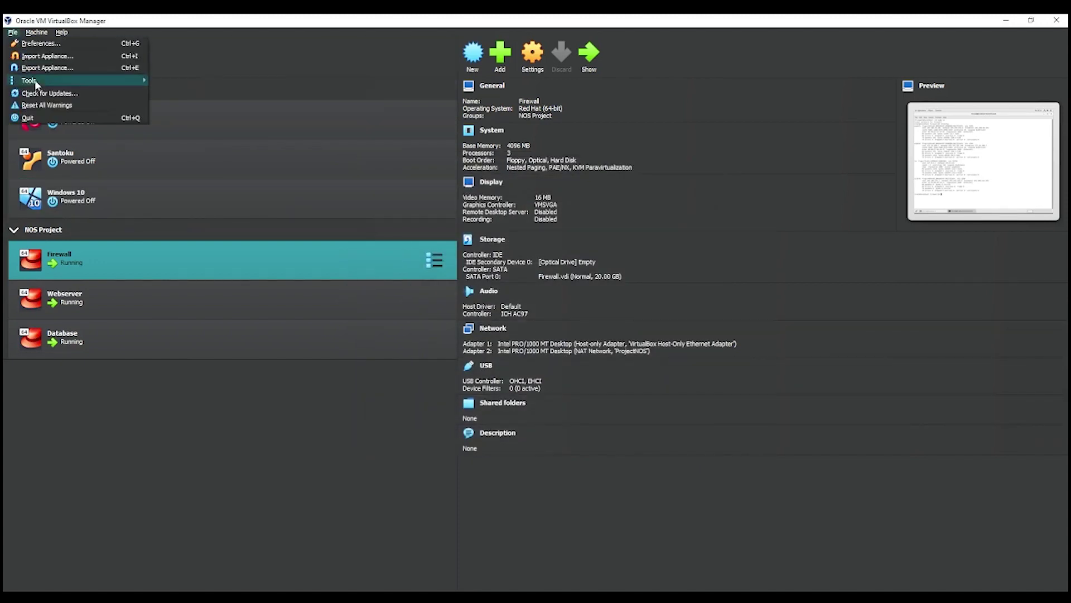
mouse_move(87, 80)
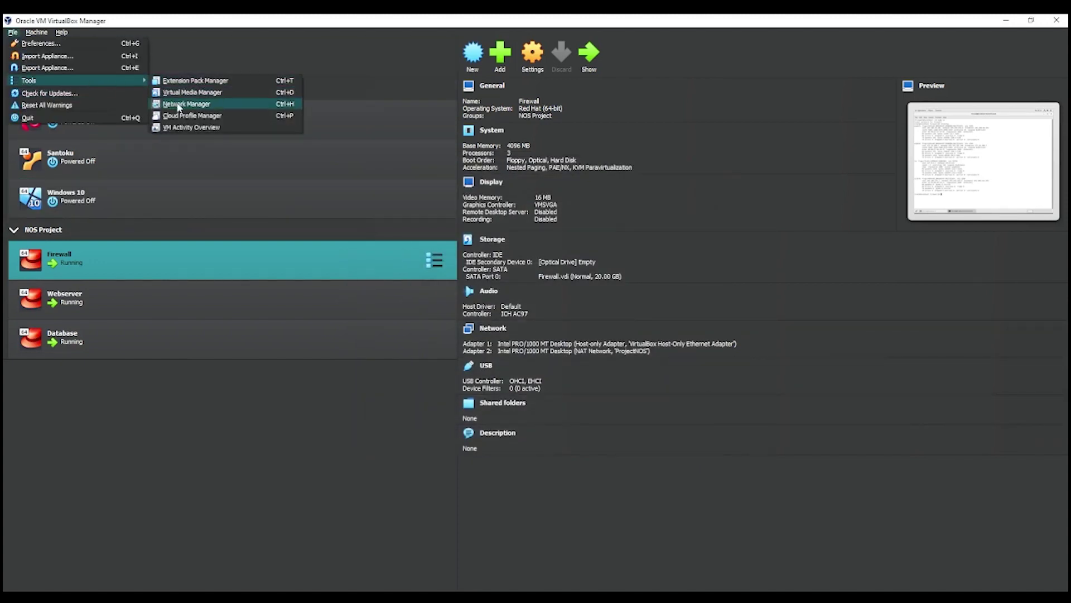
left_click(176, 103)
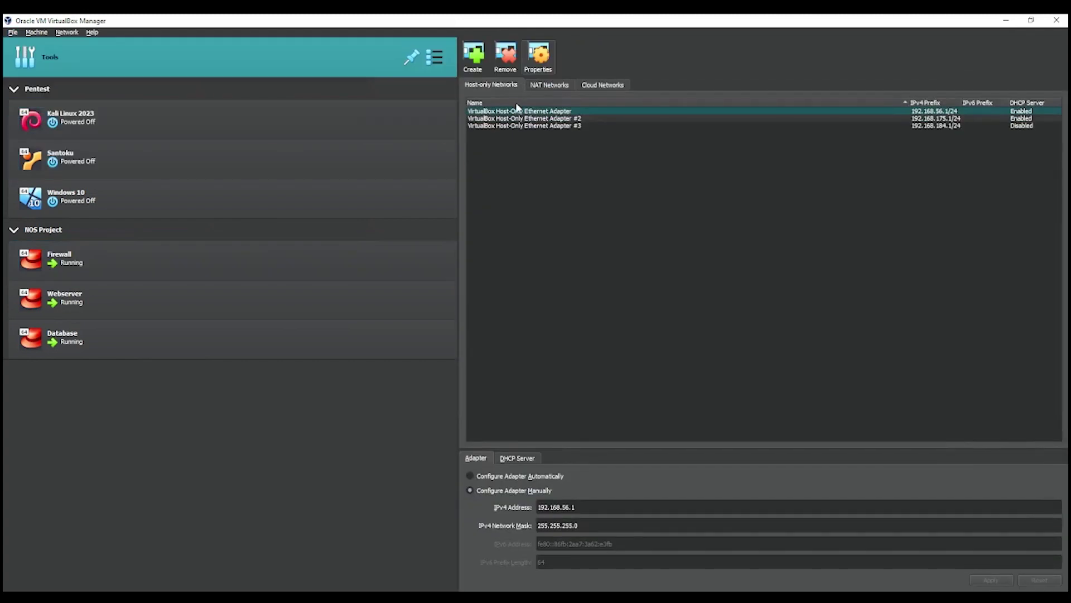
left_click(548, 85)
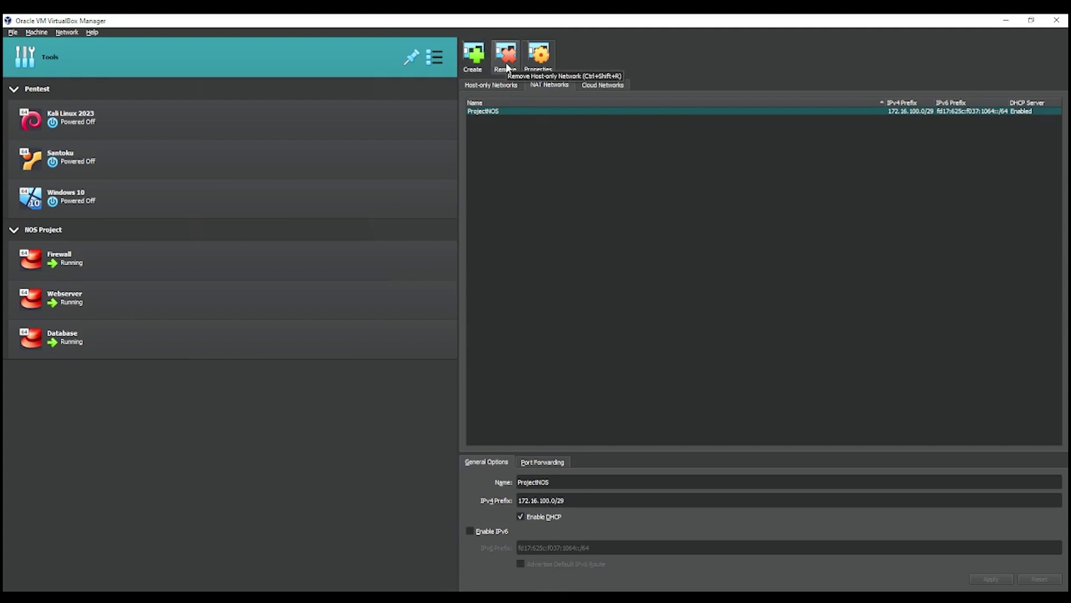
left_click(484, 70)
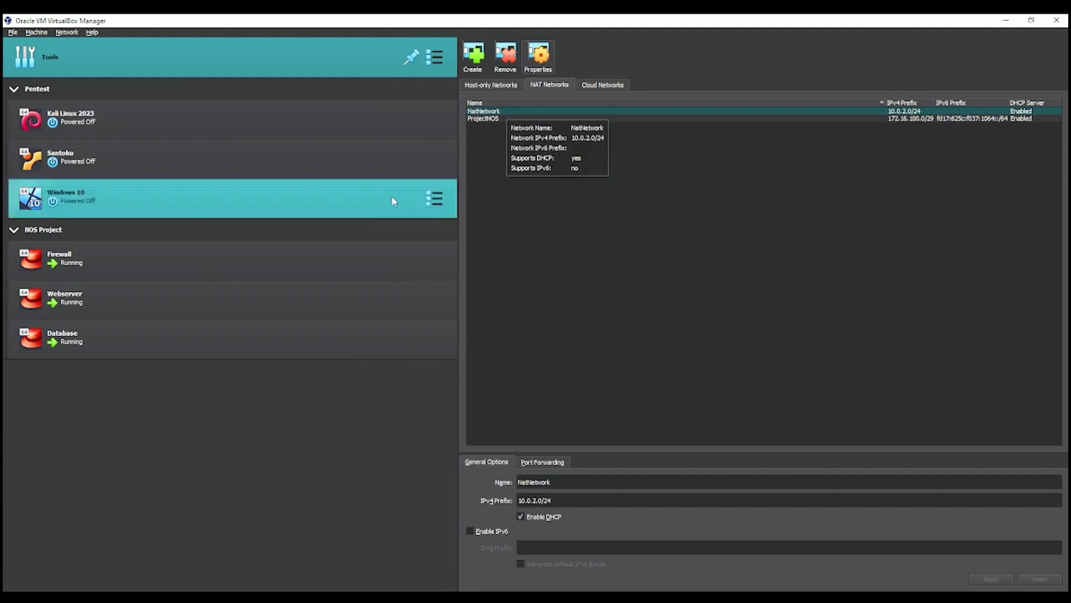
left_click(293, 264)
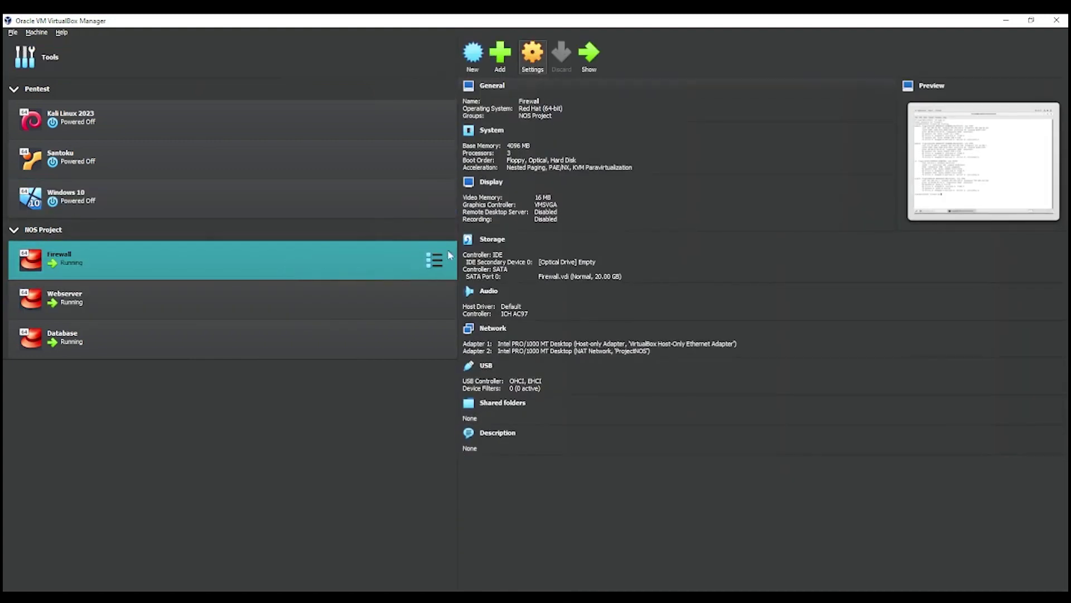
Step: Recheck the Firewall VM's host-only and ProjectNOS adapters, then bring the Firewall VM window forward
key("ctrl+s")
left_click(394, 294)
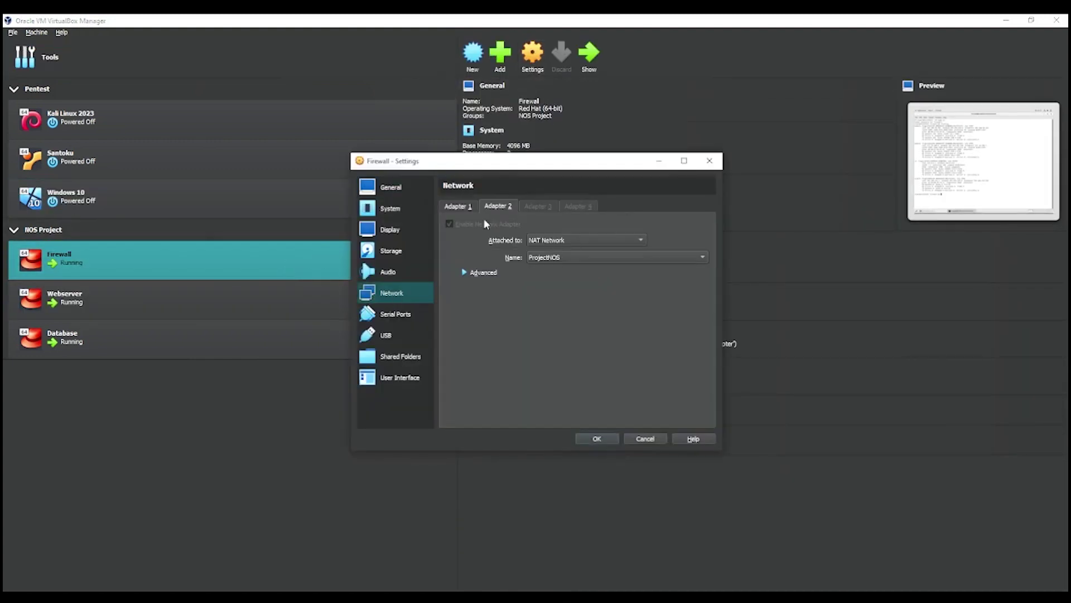
left_click(471, 202)
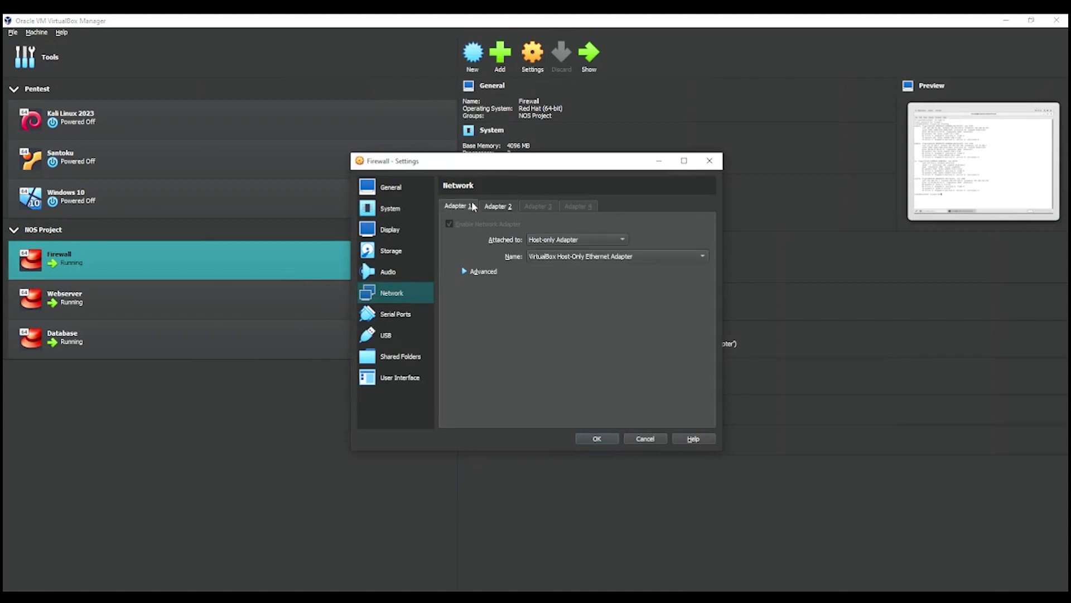
left_click(719, 162)
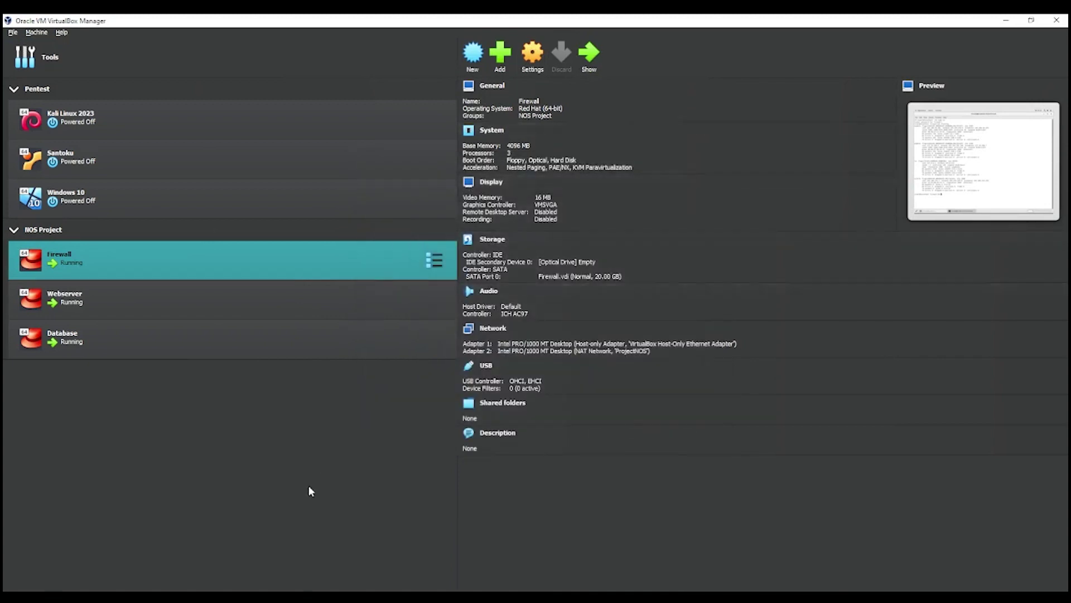
mouse_move(209, 600)
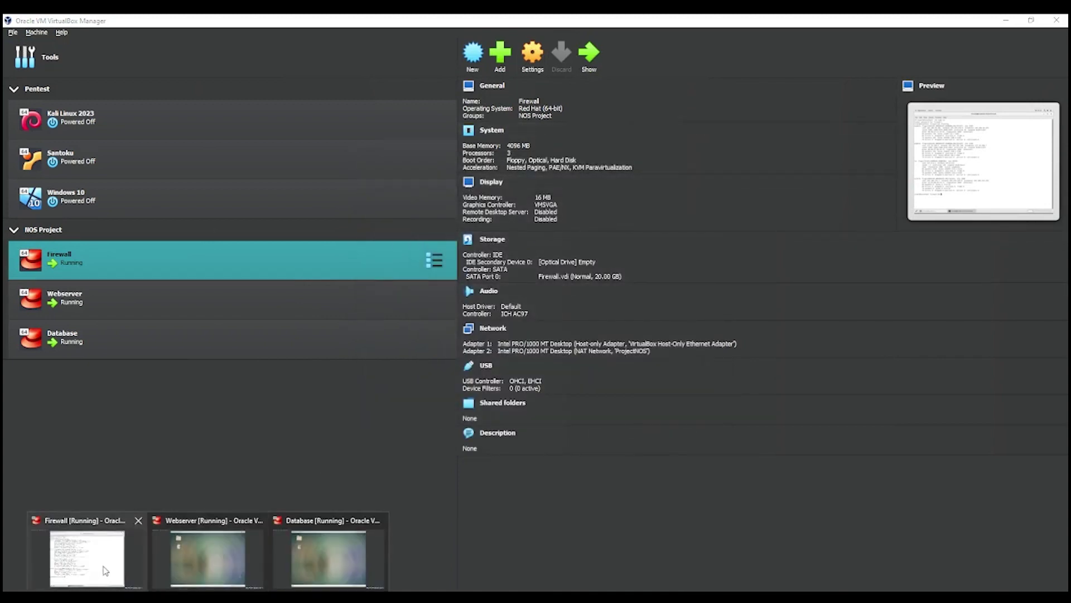
left_click(102, 564)
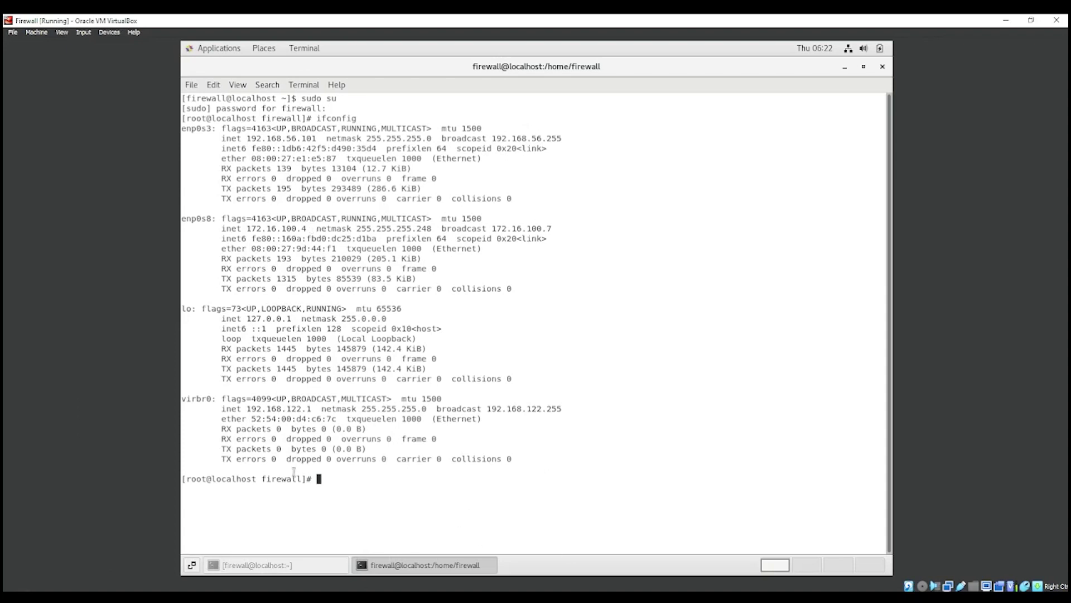
Step: Apply enp0s3's manual IPv4 address 192.168.56.101/255.255.255.0 in the wired settings
left_click(877, 48)
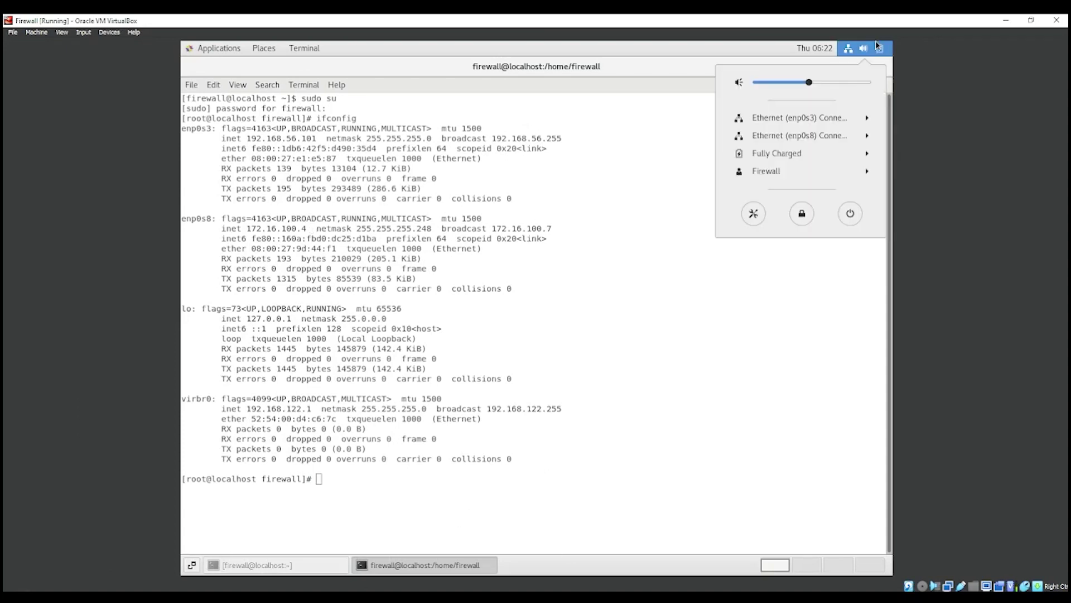
left_click(861, 118)
left_click(839, 148)
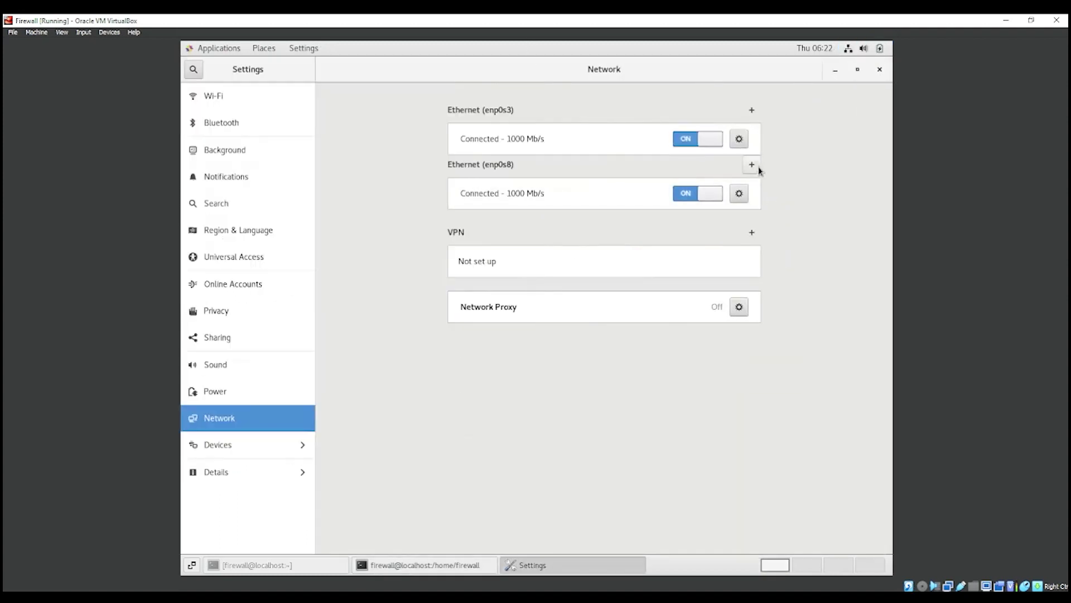
left_click(744, 140)
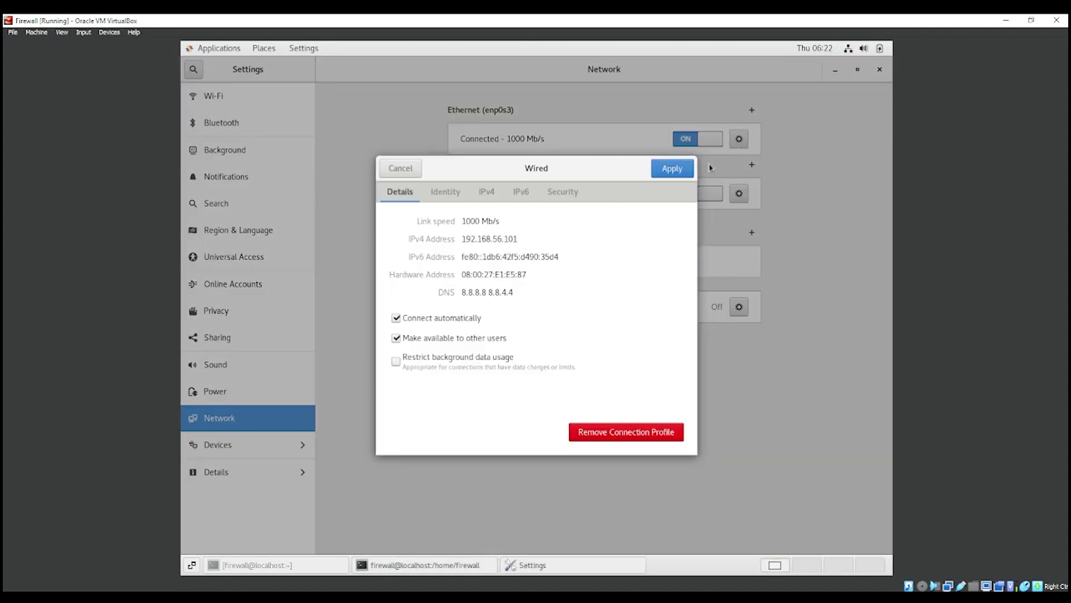
left_click(487, 192)
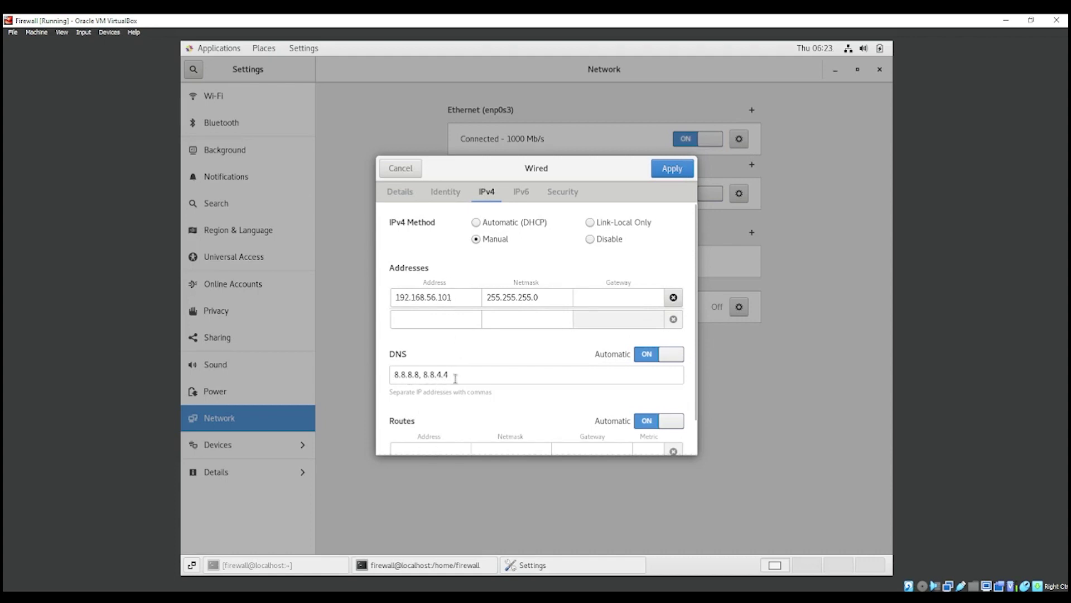
left_click(658, 172)
Step: Turn the enp0s3 connection off and on, then open enp0s8's wired settings
left_click(699, 143)
left_click(699, 143)
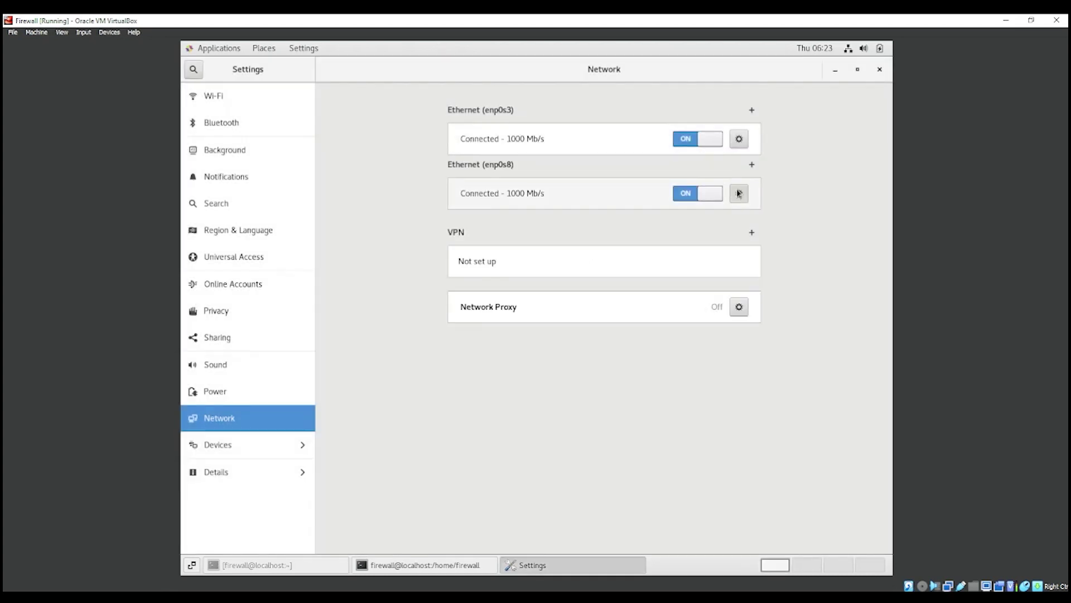
left_click(739, 193)
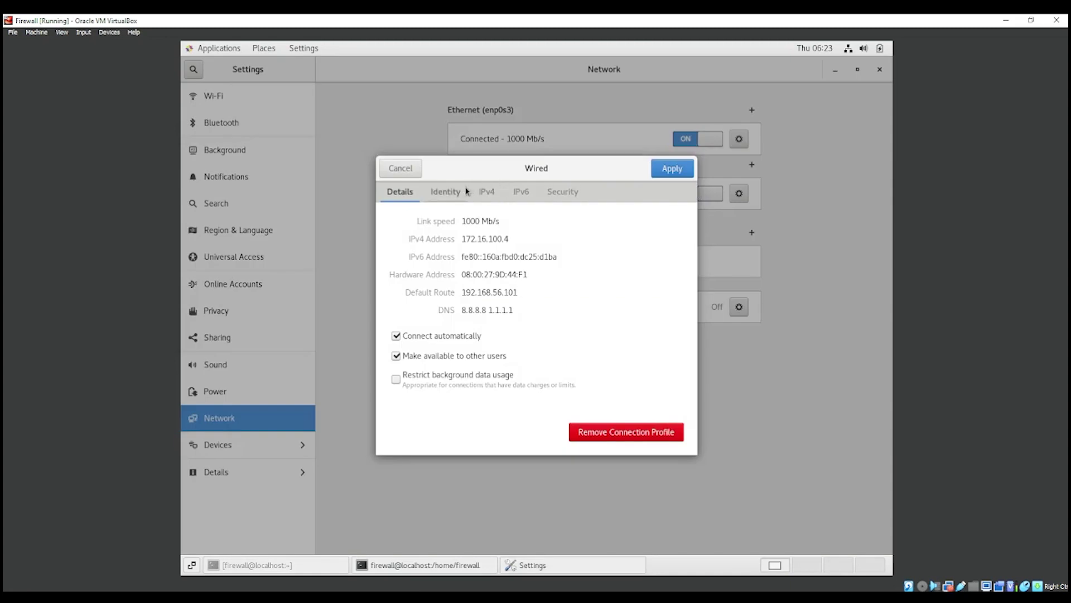
Step: Apply enp0s8's IPv4 172.16.100.4/255.255.255.248, gateway 192.168.56.101, DNS 8.8.8.8 and 1.1.1.1
left_click(486, 192)
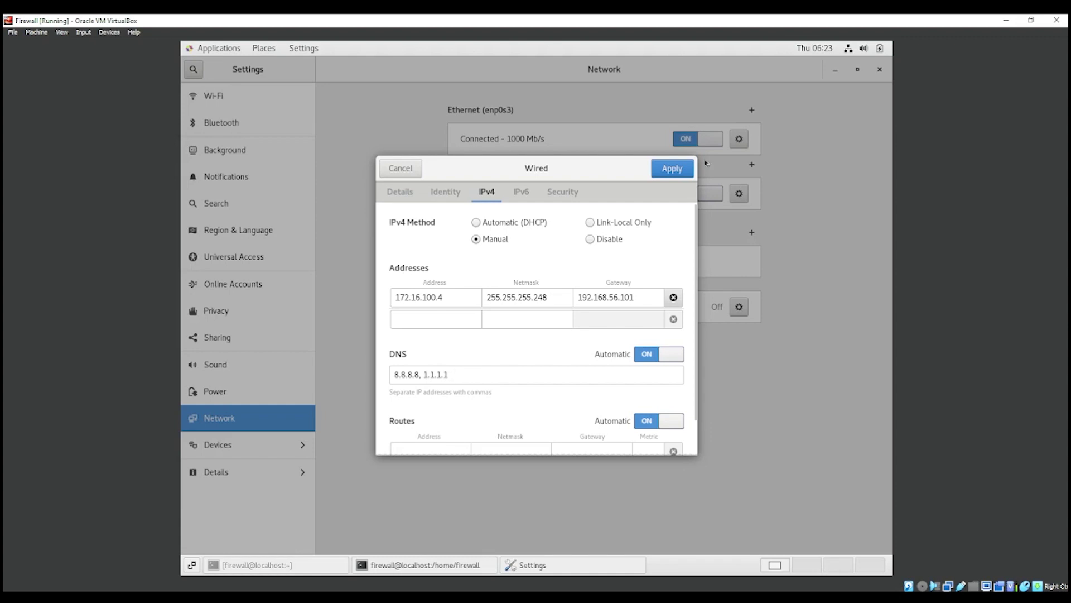
left_click(665, 168)
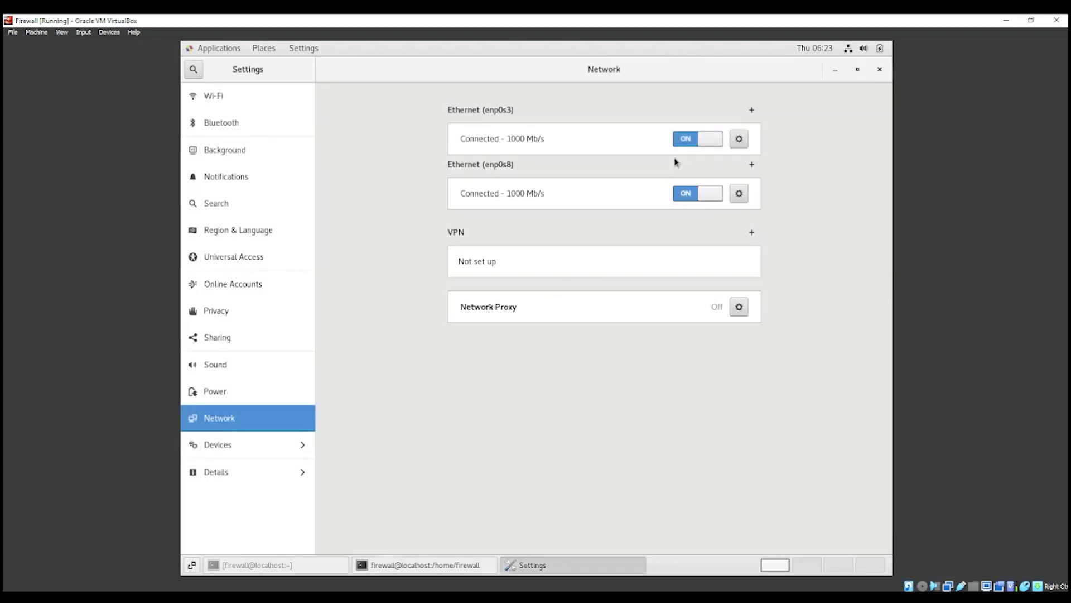
Step: Close the Settings window and enter firewall-config at the root prompt
left_click(880, 70)
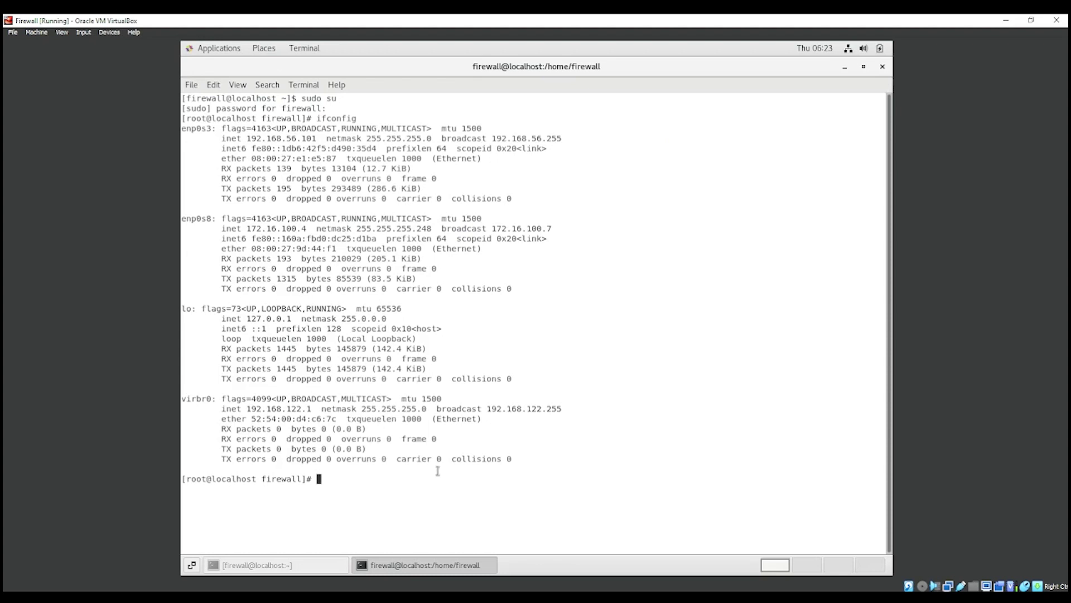
type("firewall-config")
Step: Launch firewall-config, maximize its window, and widen the Active Bindings pane
key("Return")
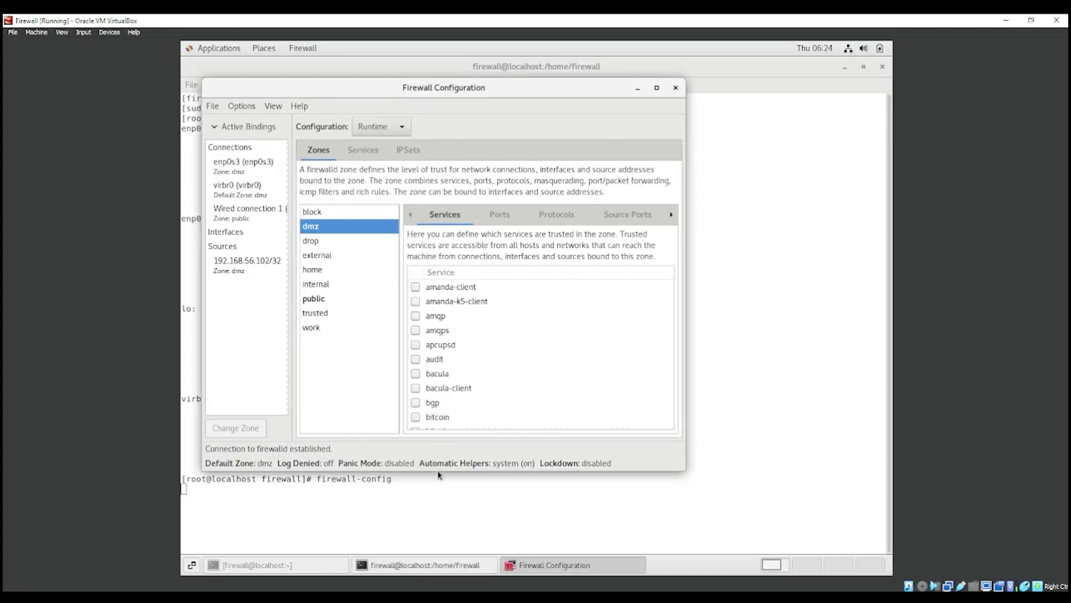
left_click_drag(435, 89, 437, 50)
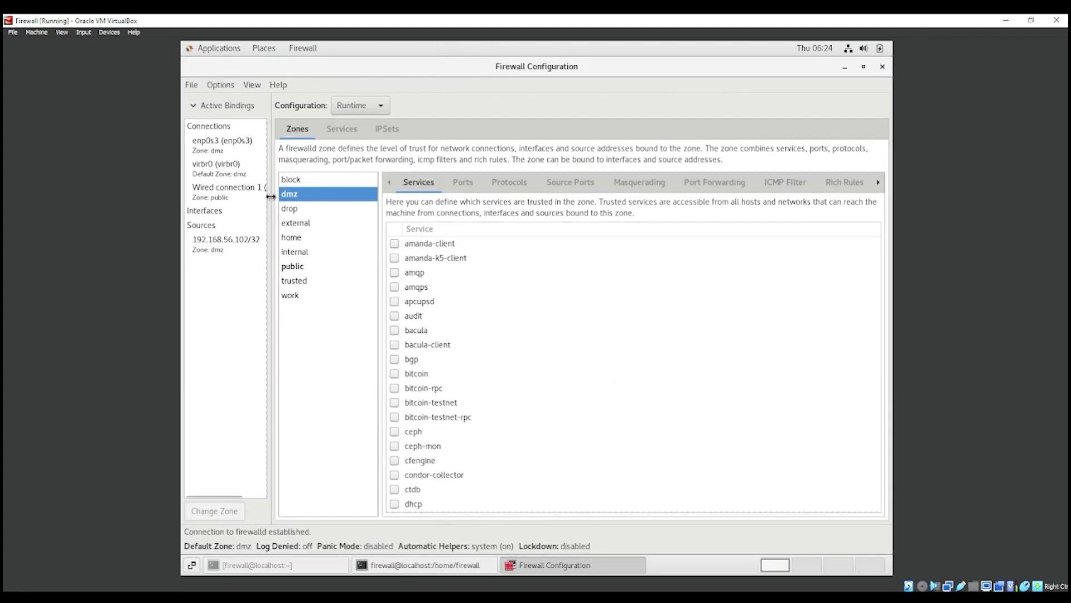
left_click_drag(270, 196, 307, 192)
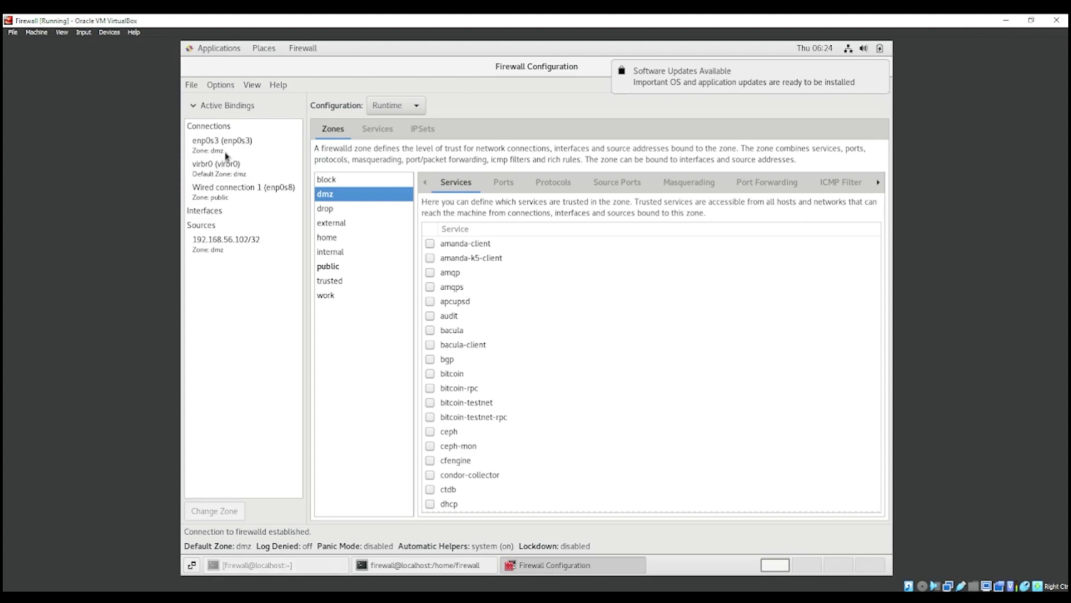
double_click(226, 155)
left_click(518, 309)
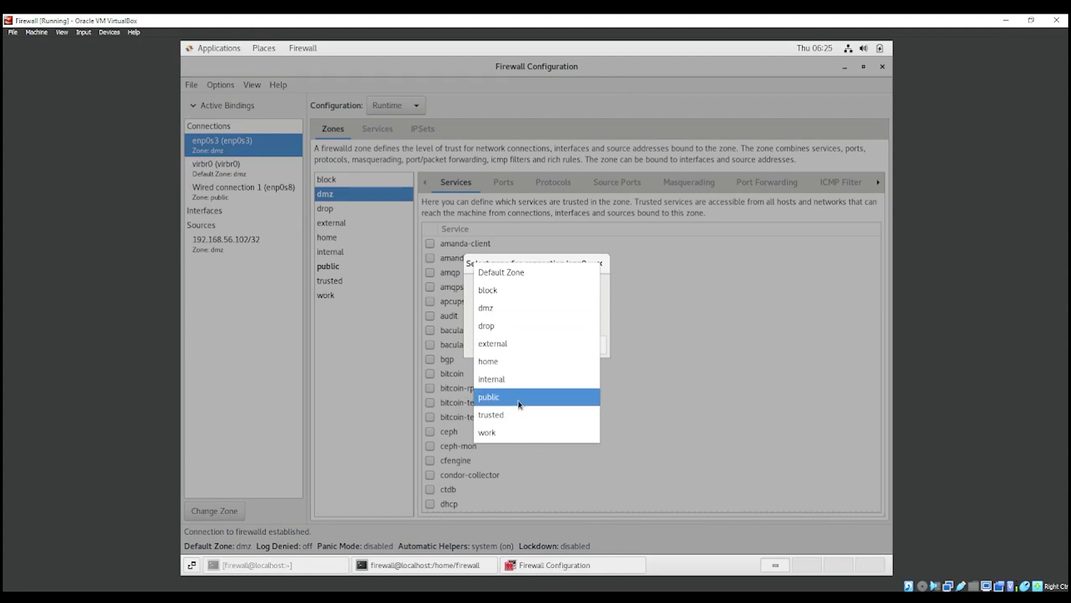
left_click(493, 316)
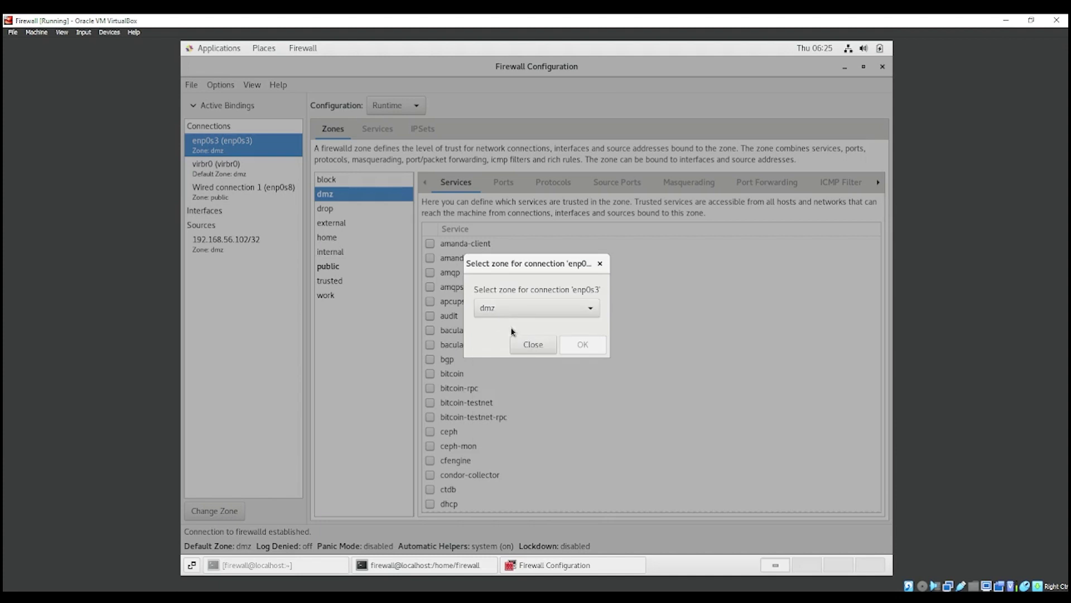
left_click(600, 263)
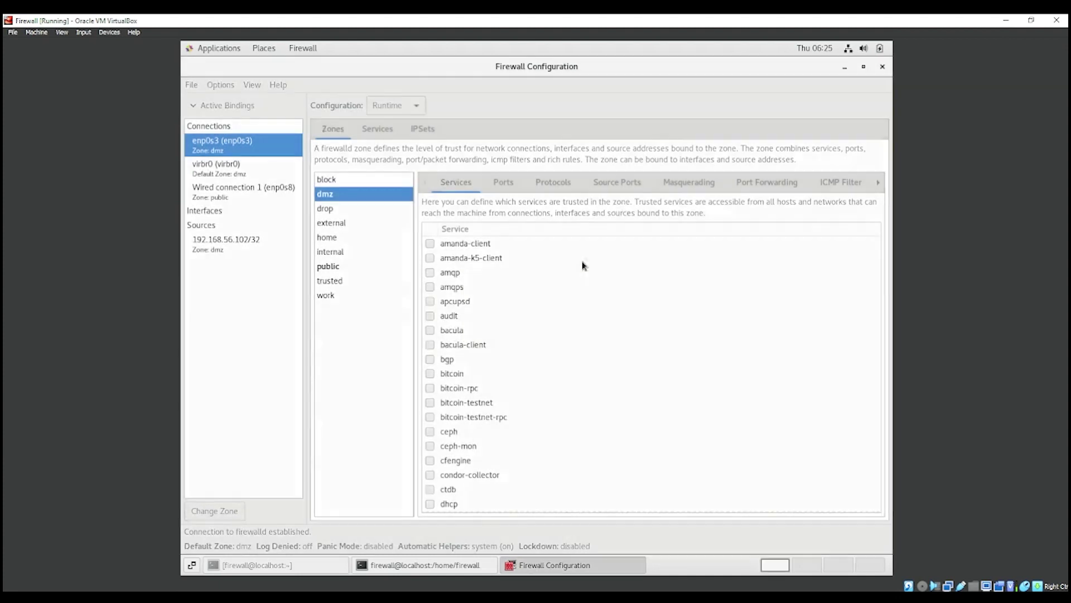
double_click(254, 195)
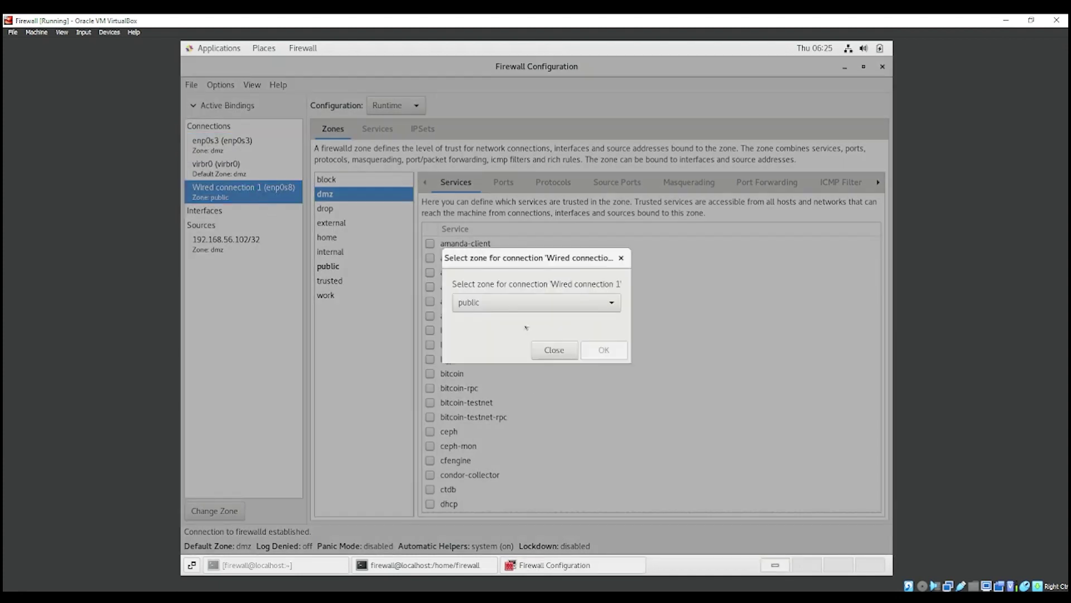
left_click(512, 302)
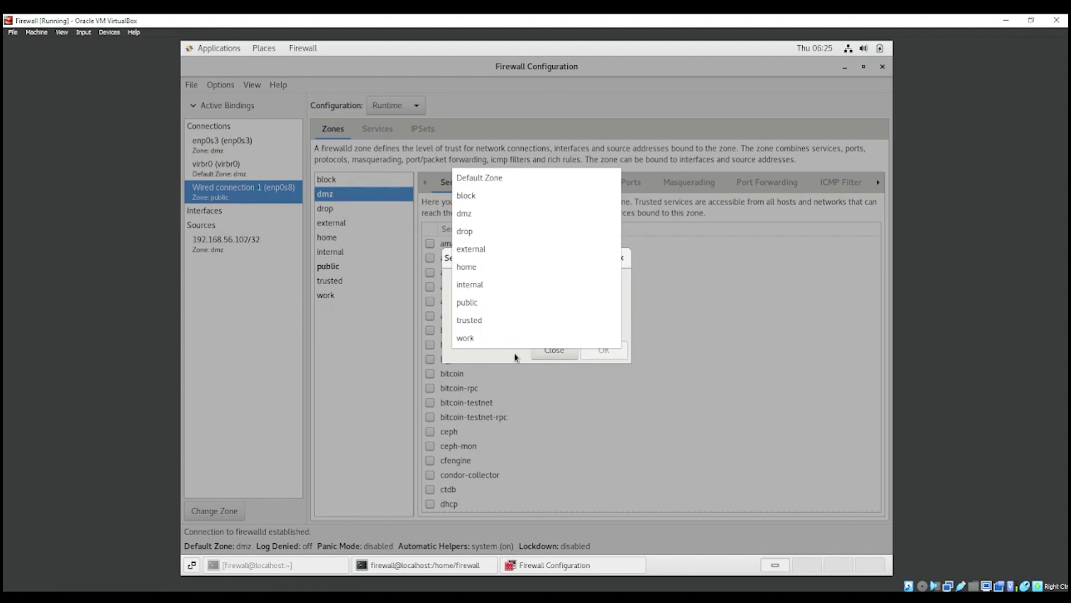
left_click(502, 304)
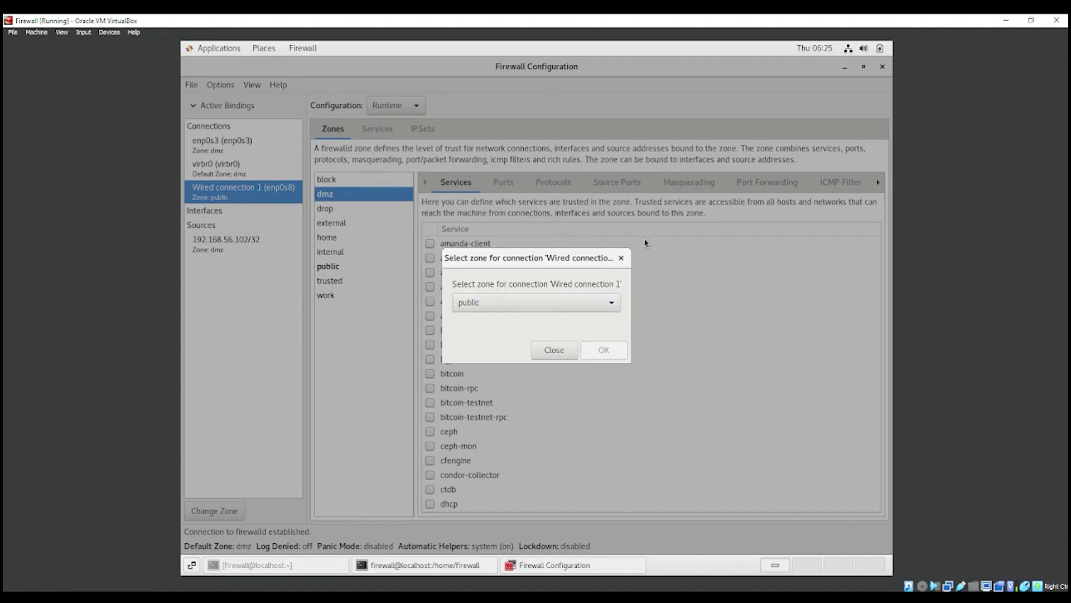
left_click(626, 256)
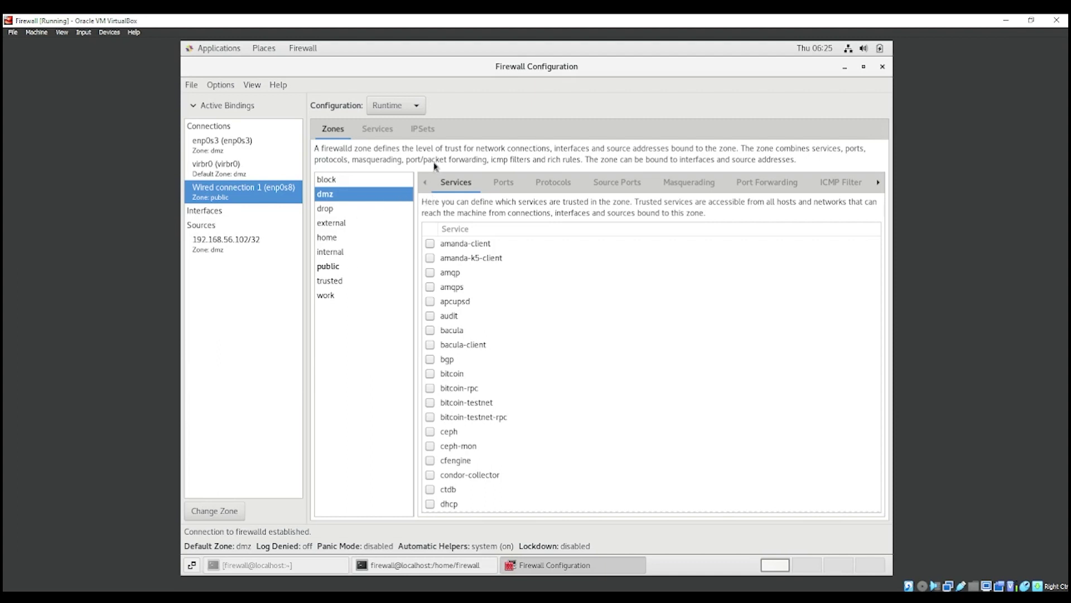
Step: Switch to the Permanent configuration and scroll the dmz services to confirm https and ssh
left_click(406, 108)
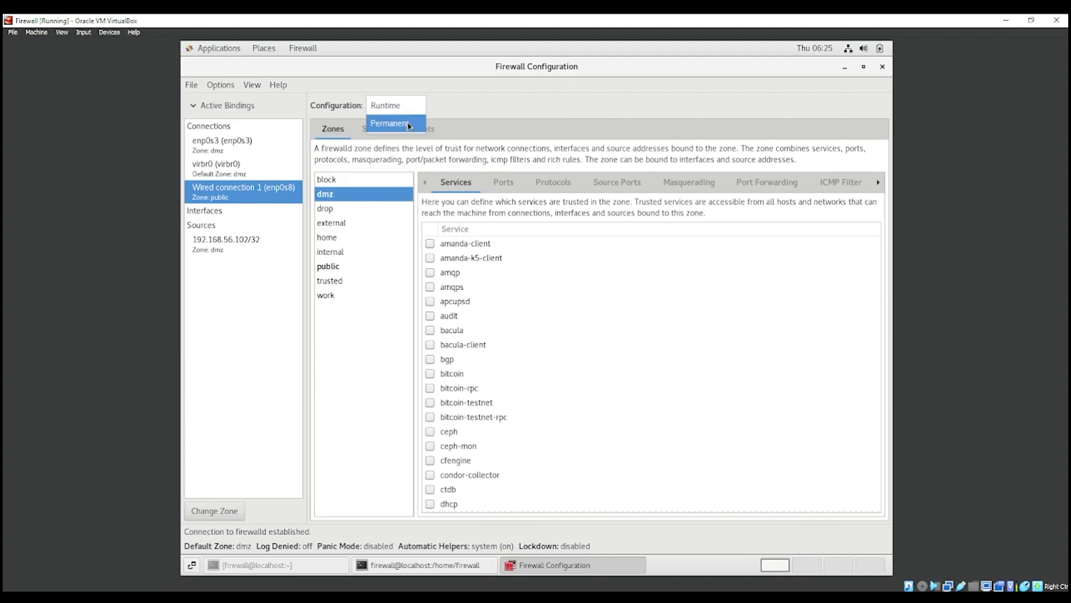
left_click(409, 125)
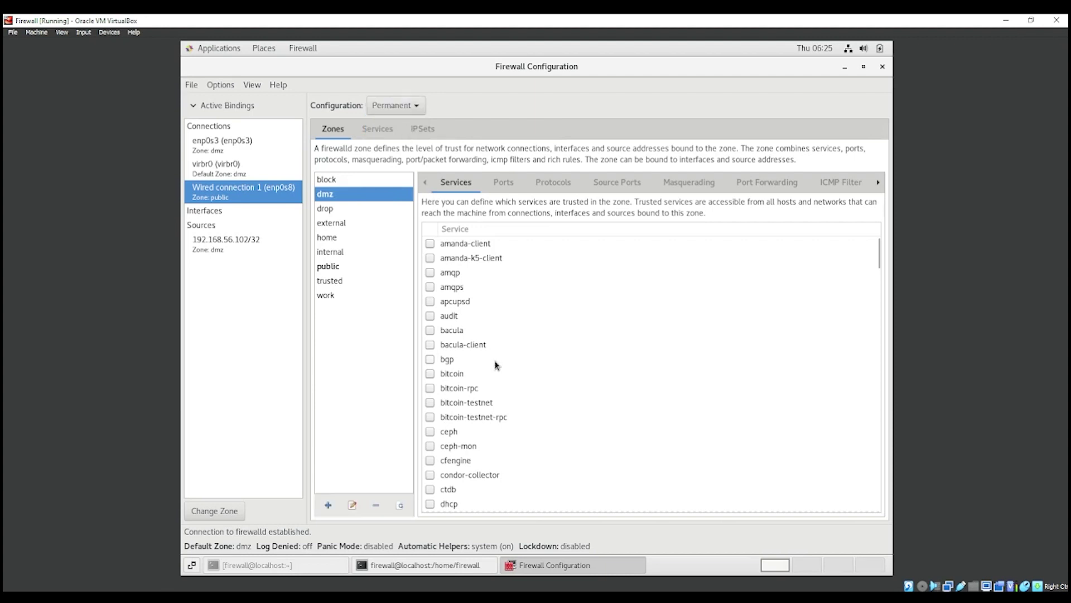
scroll(466, 339, "down", 10)
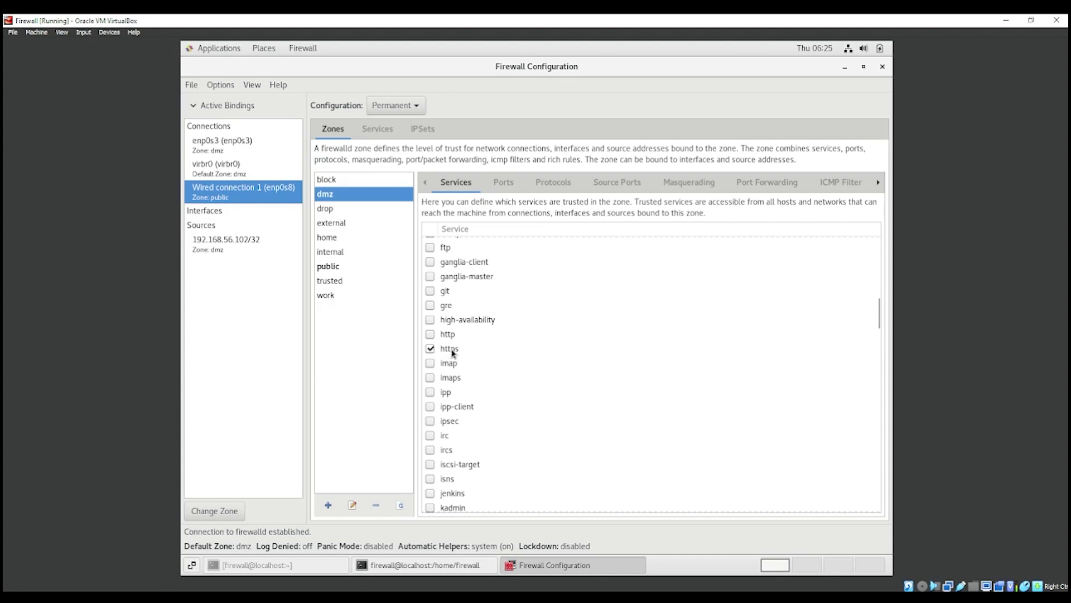
scroll(457, 353, "down", 15)
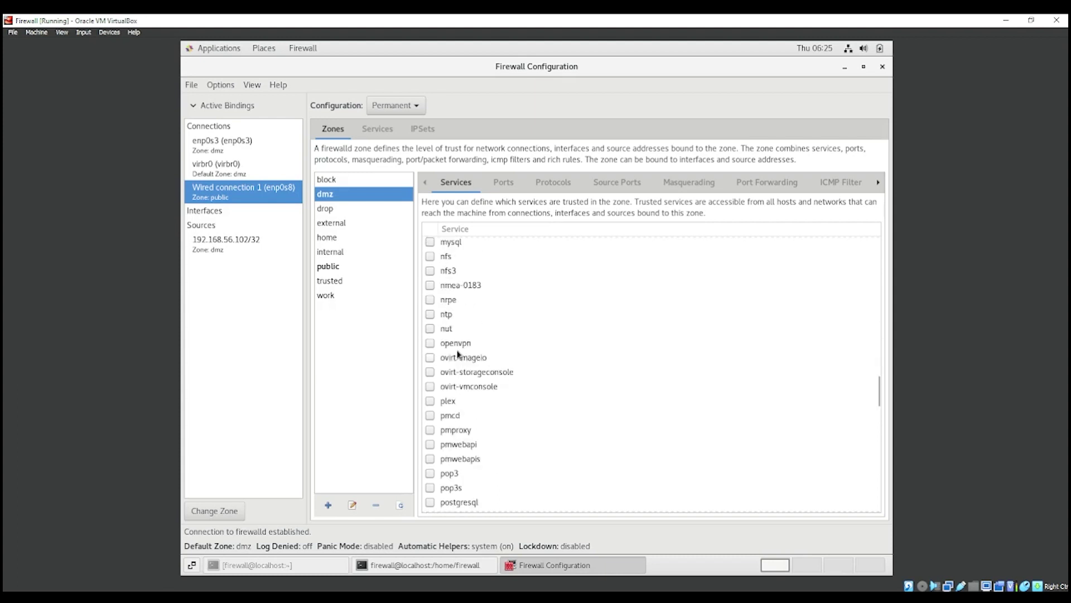
scroll(457, 354, "down", 10)
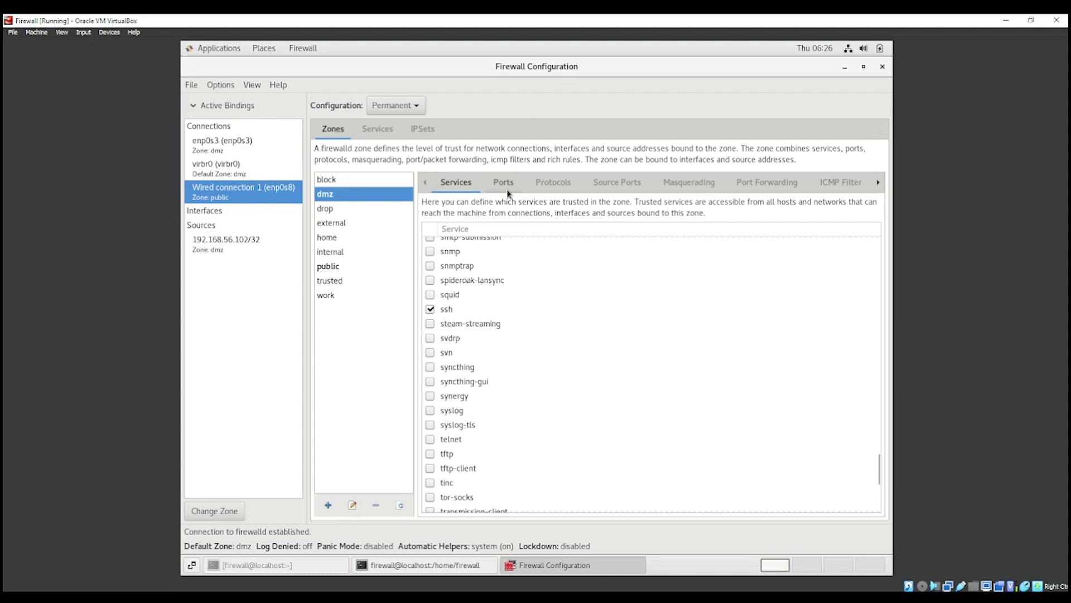
Step: Toggle dmz masquerading off and on, then view tcp 22 and 443 forwarding to 172.16.100.5
left_click(689, 184)
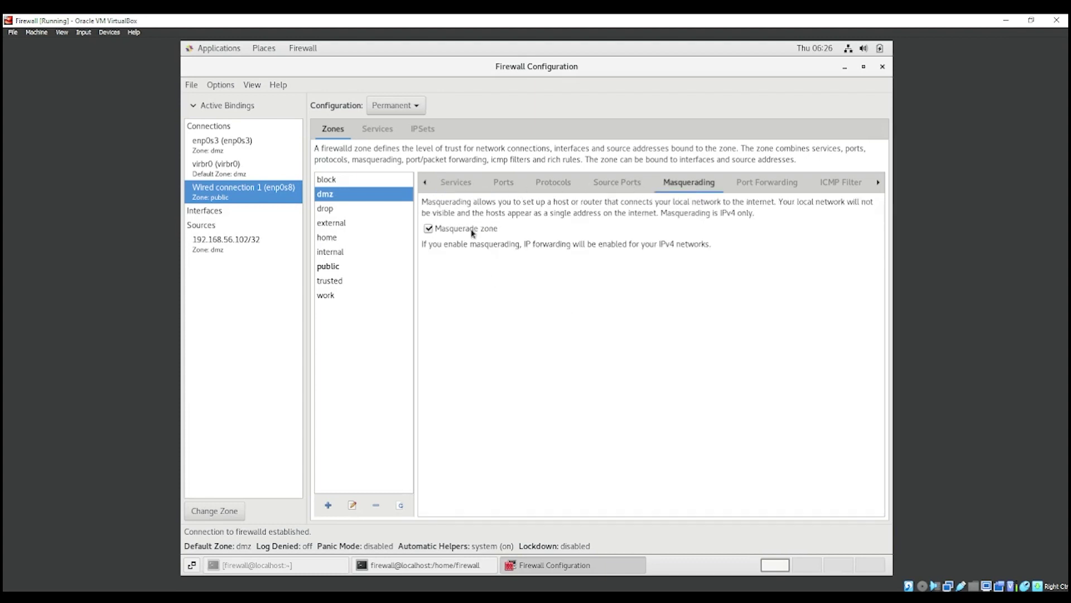
left_click(452, 233)
left_click(453, 233)
left_click(769, 182)
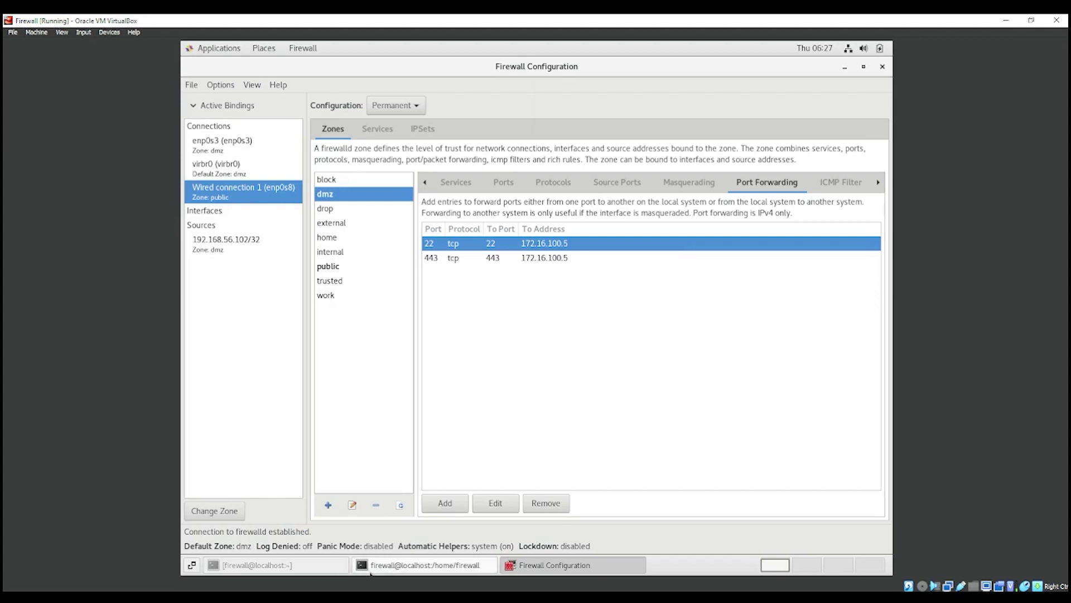
Step: Ping 172.16.100.5 from the firewall VM's terminal and stop it after 14 successful replies
left_click(338, 570)
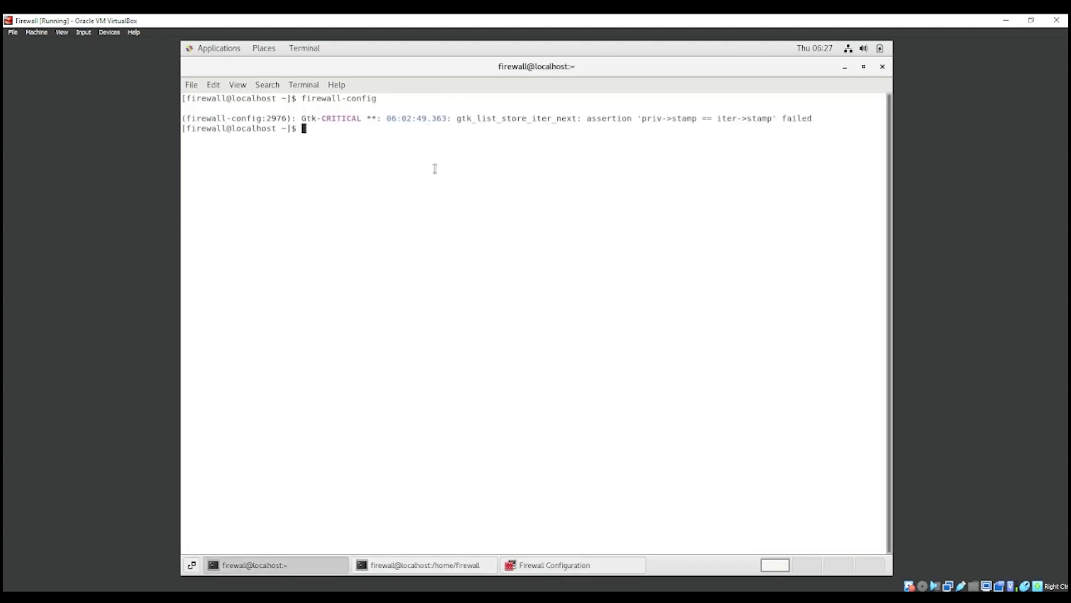
type("ping 172.16.100.5")
key("Return")
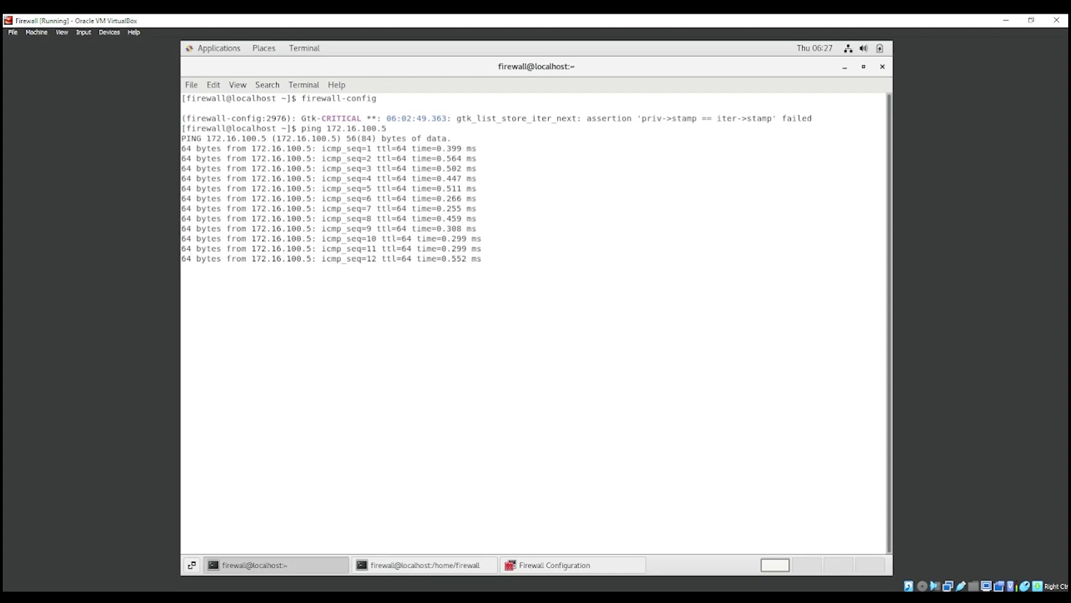
key("ctrl+z")
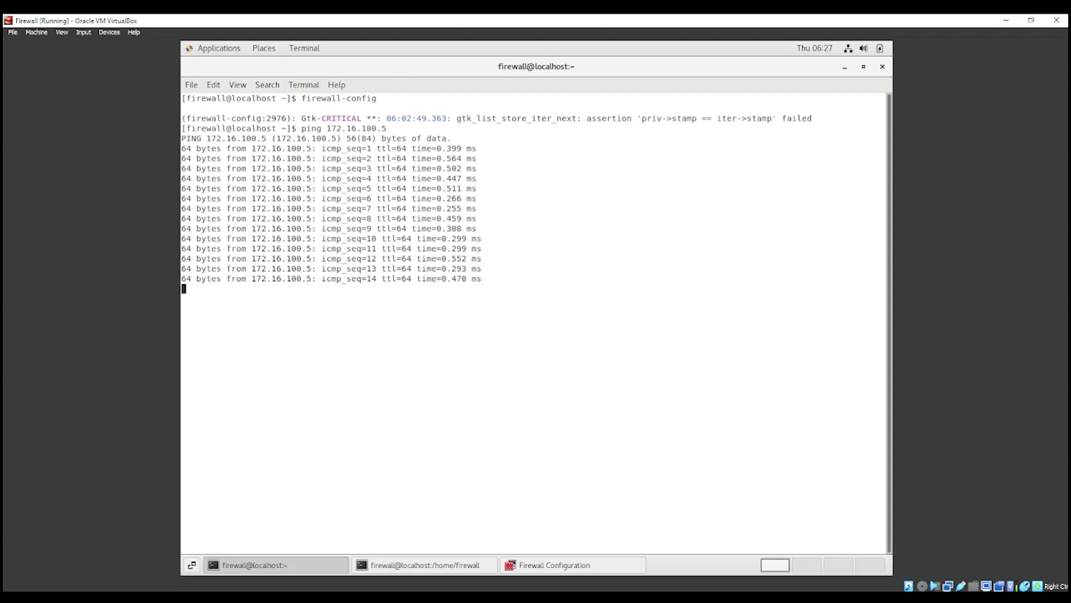
left_click(521, 564)
Step: Review the dmz rules forwarding ports 22 and 443 to 172.16.100.5, then show the zone's sources
double_click(502, 247)
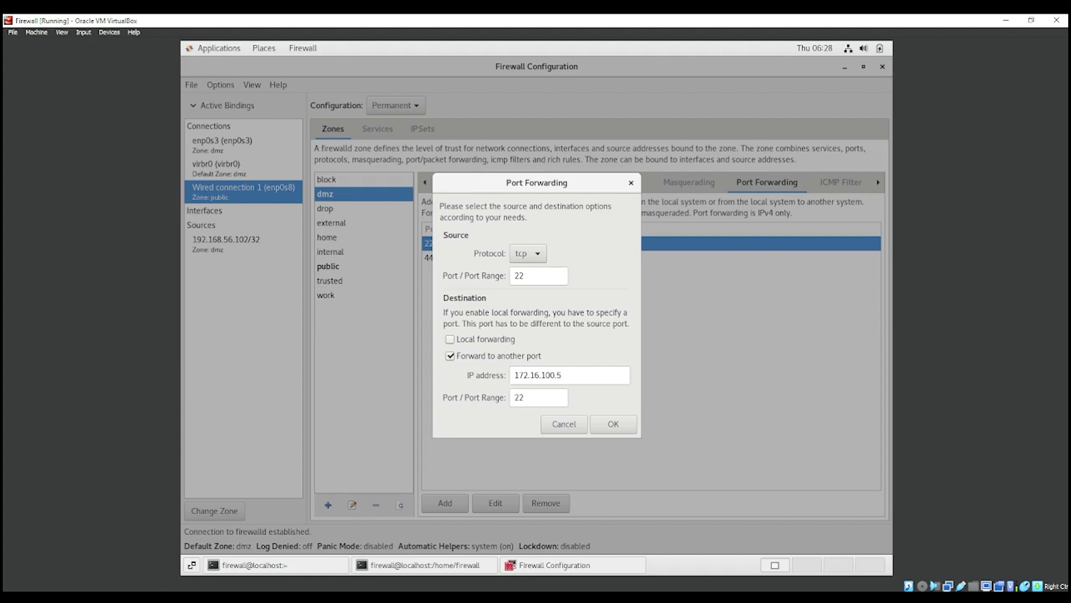
left_click(612, 423)
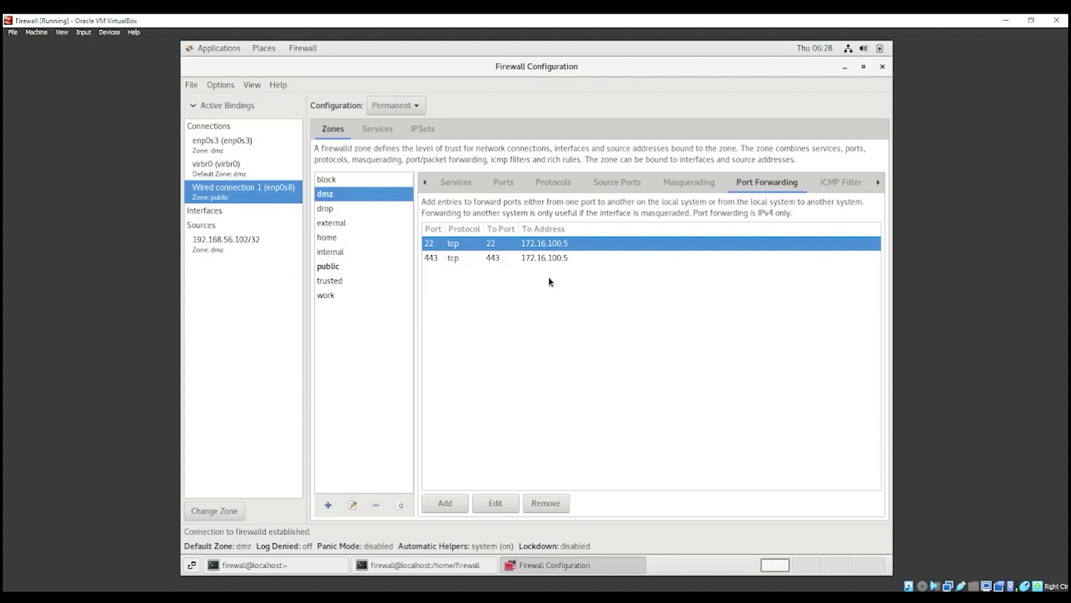
double_click(540, 258)
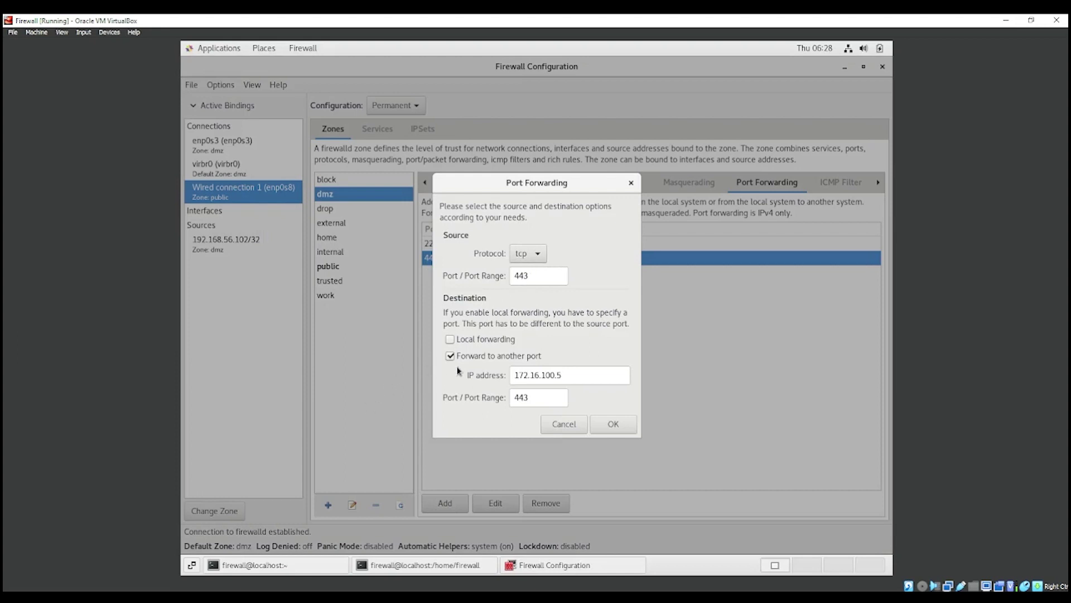
left_click_drag(518, 376, 512, 397)
left_click(534, 397)
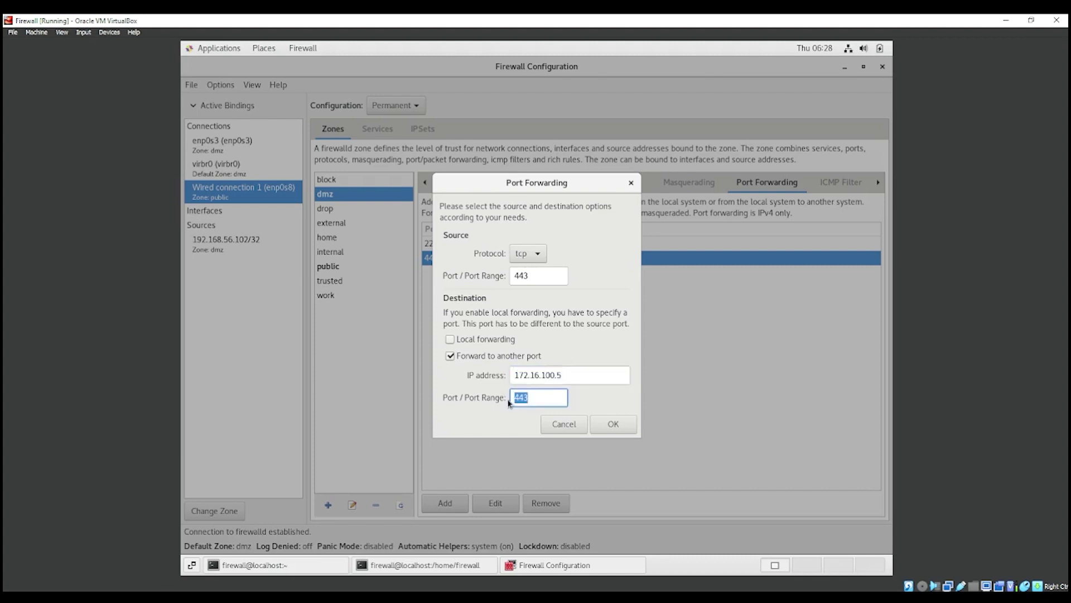
left_click(595, 423)
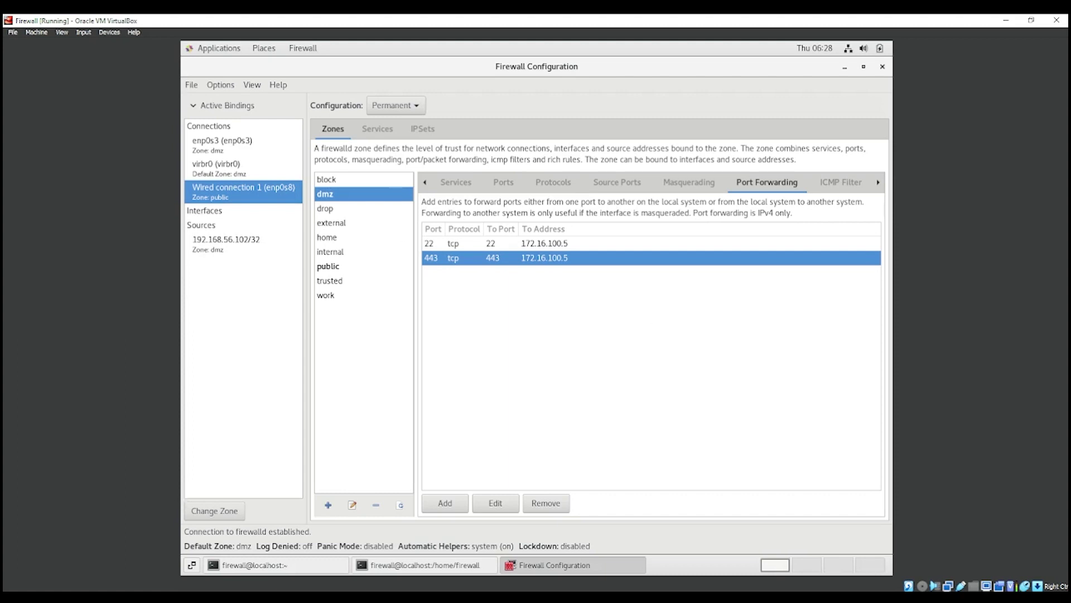
left_click(878, 182)
left_click(878, 182)
left_click(879, 182)
left_click(878, 182)
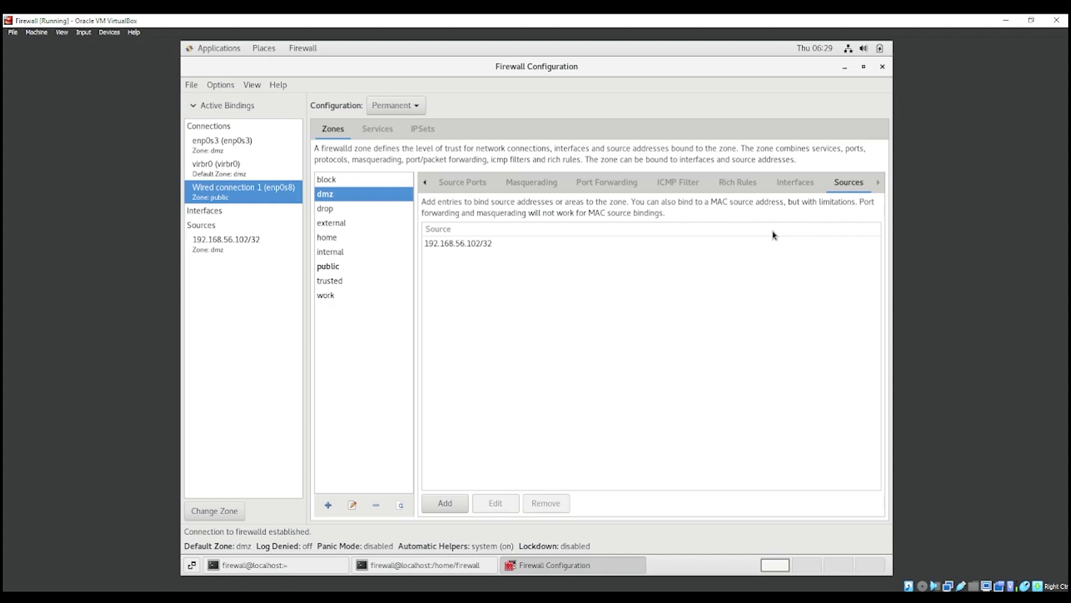
Step: Inspect the 192.168.56.102/32 source entry's address and cancel without changes
left_click(535, 246)
double_click(535, 244)
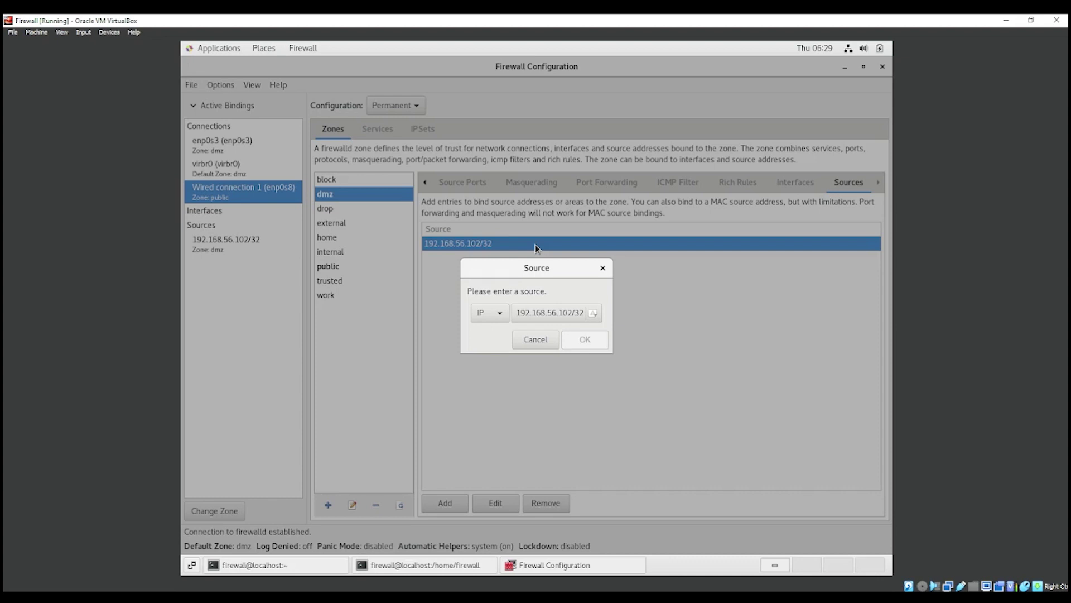
left_click(528, 310)
left_click(495, 317)
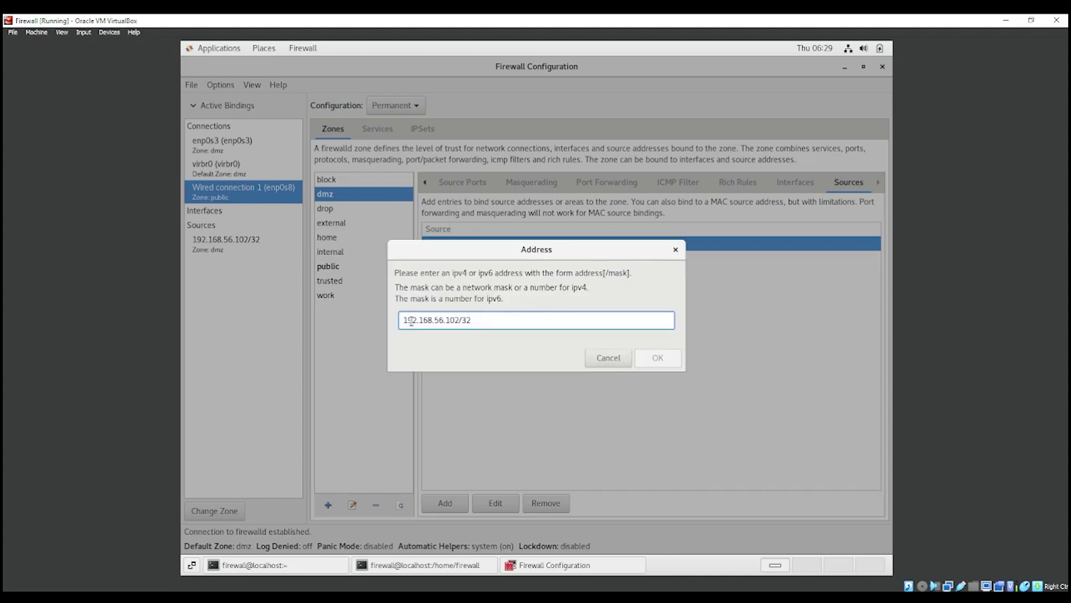
left_click_drag(405, 320, 459, 320)
left_click(459, 320)
left_click_drag(465, 320, 462, 320)
left_click(478, 320)
left_click(592, 357)
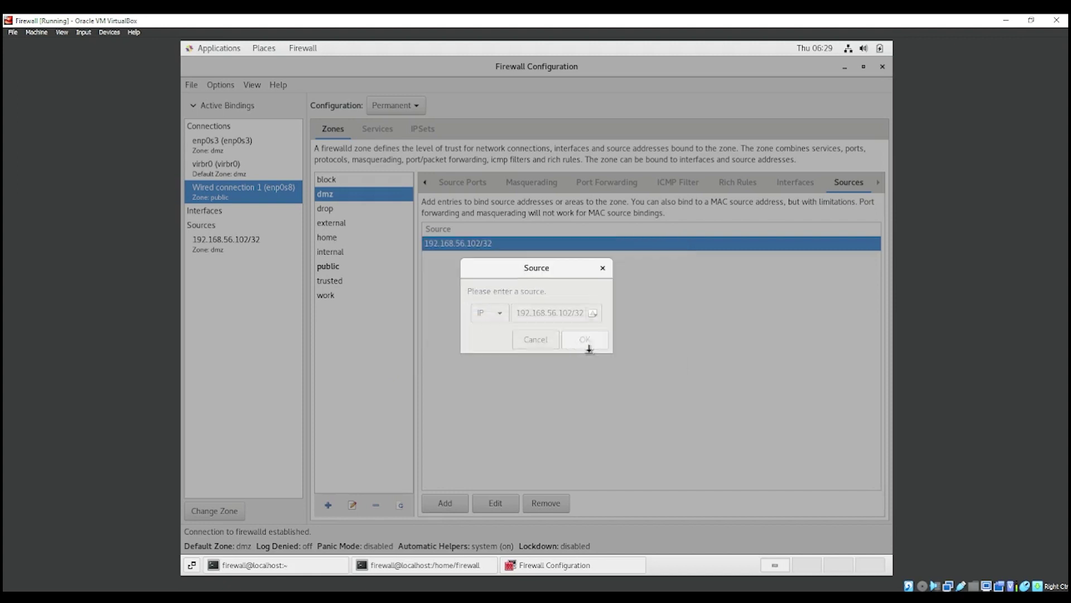
left_click(602, 270)
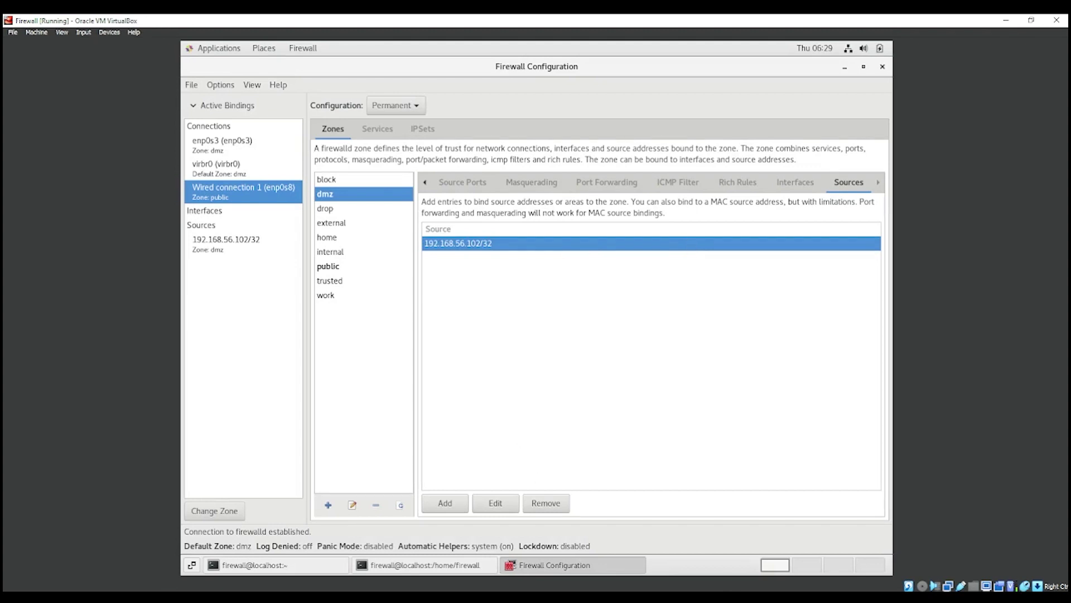
Step: Confirm source 192.168.56.102/32 stays assigned to the dmz zone
double_click(255, 253)
left_click(559, 319)
left_click(560, 318)
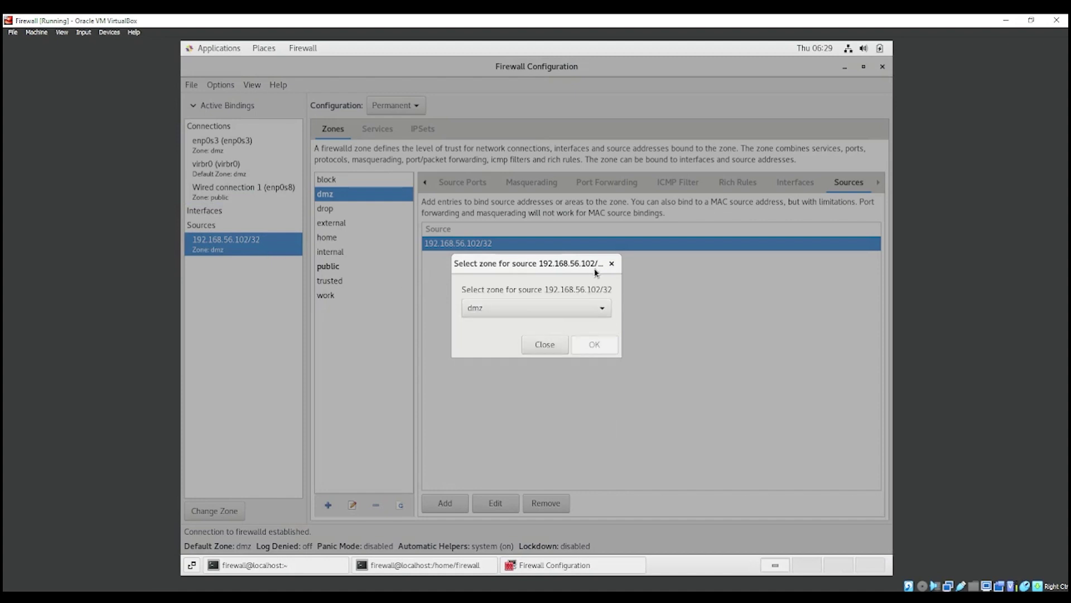
left_click(611, 264)
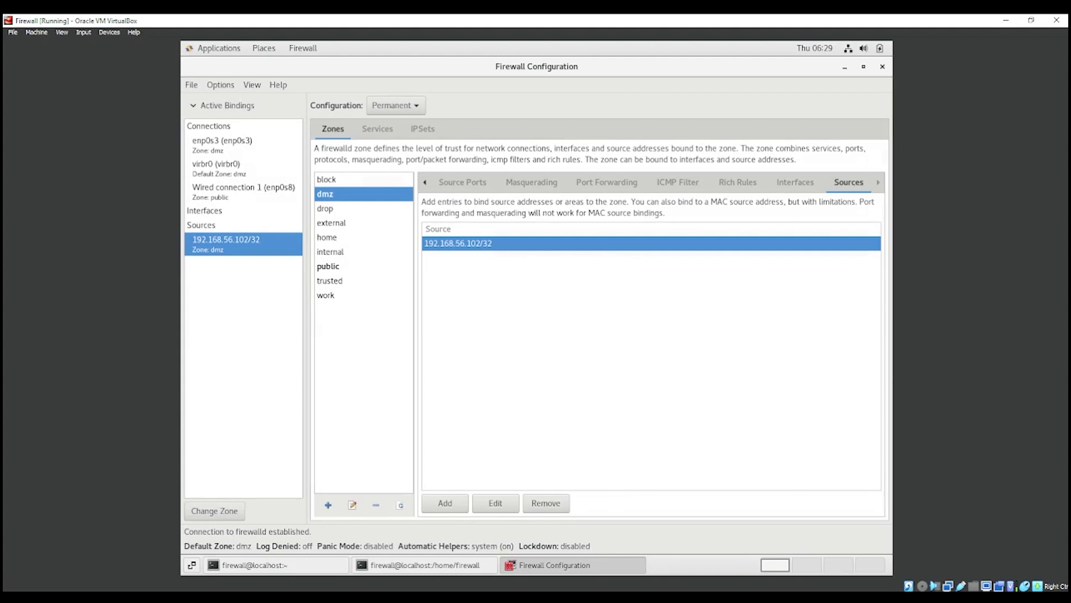
Step: Reload firewalld from Options and close the Firewall Configuration window
left_click(226, 87)
left_click(233, 103)
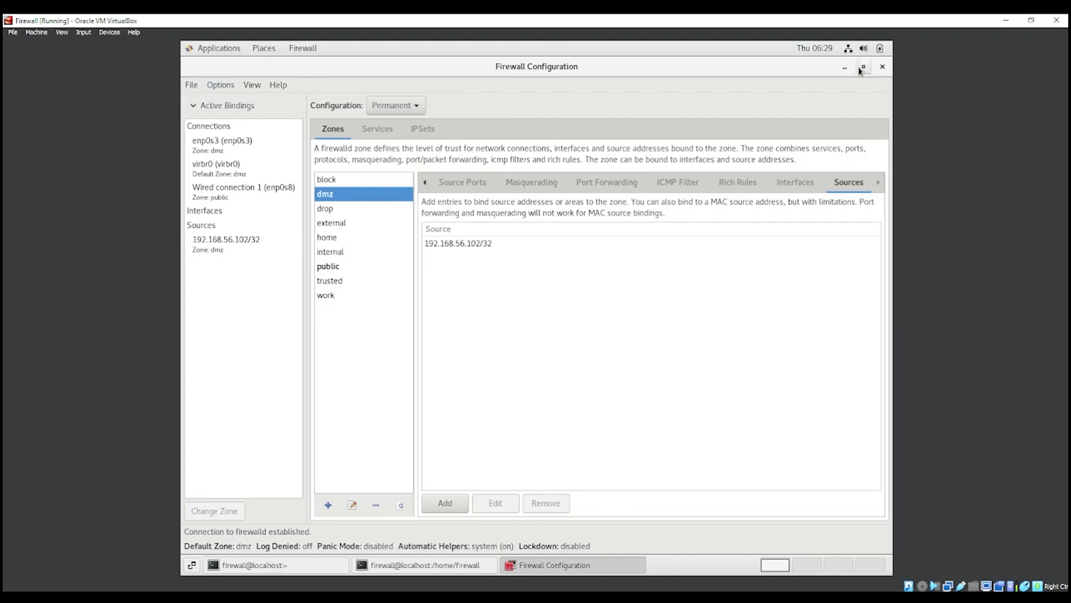
left_click(881, 67)
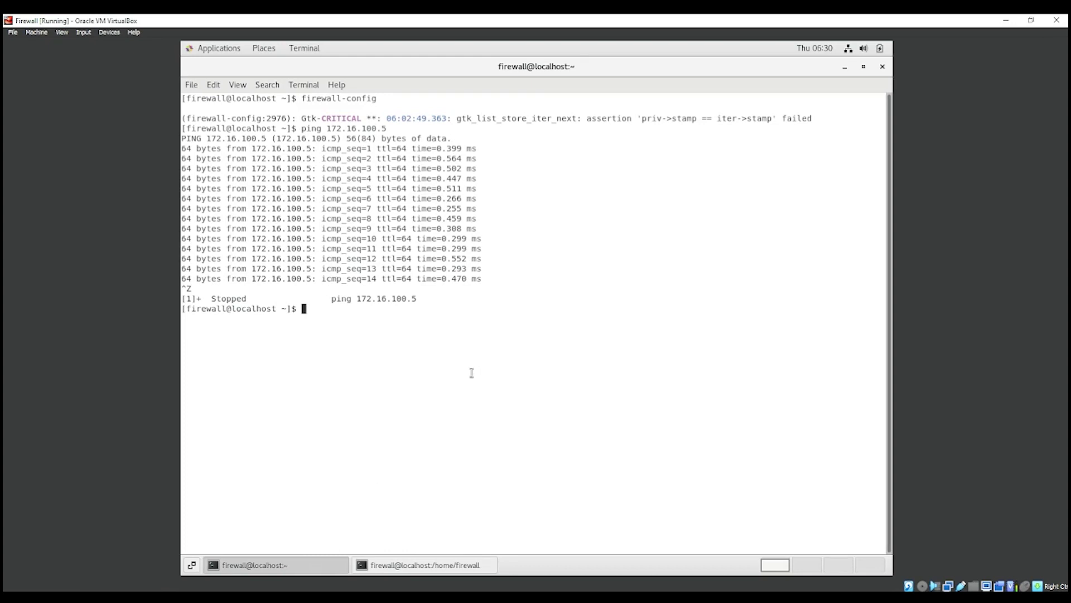
key("alt+Tab")
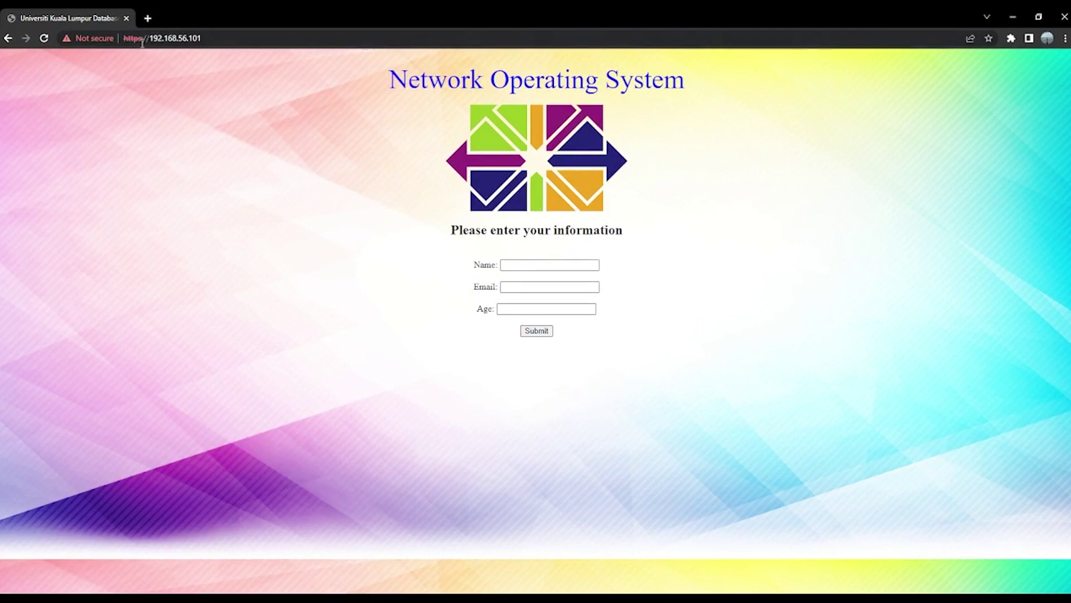
left_click(143, 40)
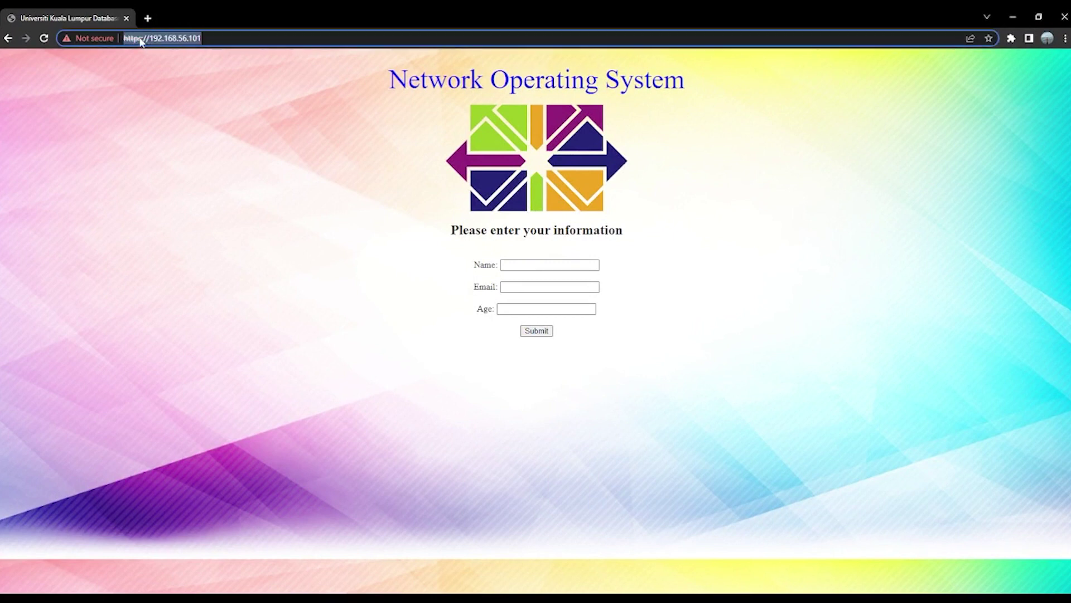
left_click(144, 39)
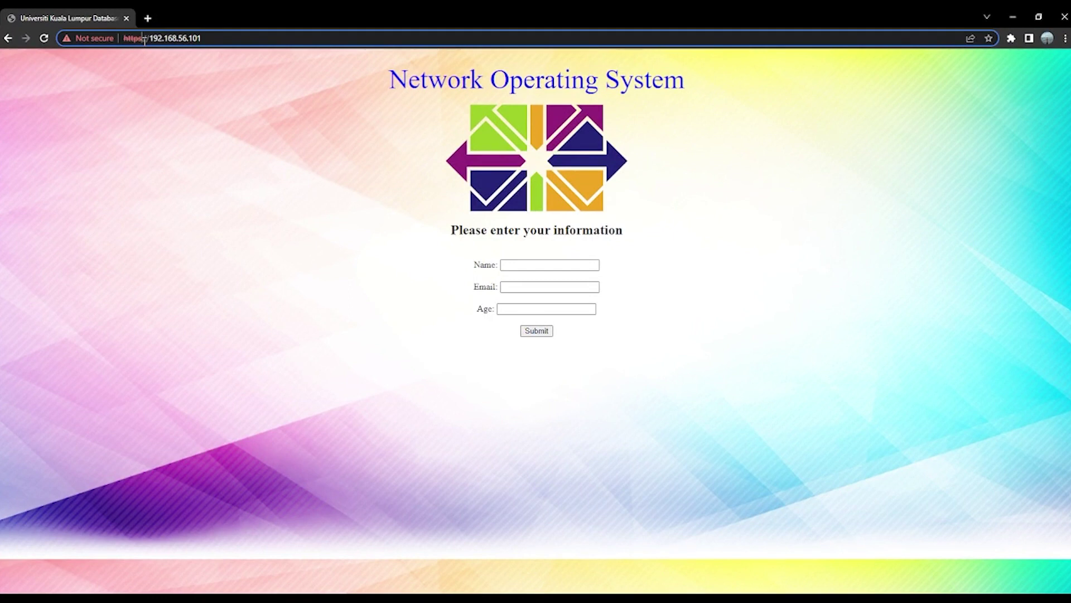
key("BackSpace")
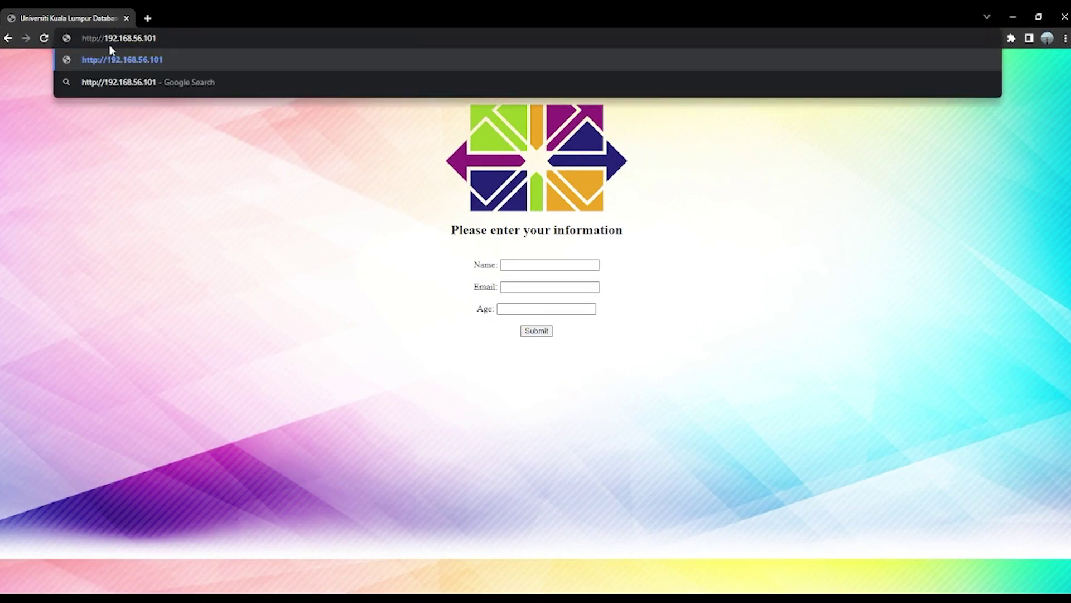
type(":")
key("Return")
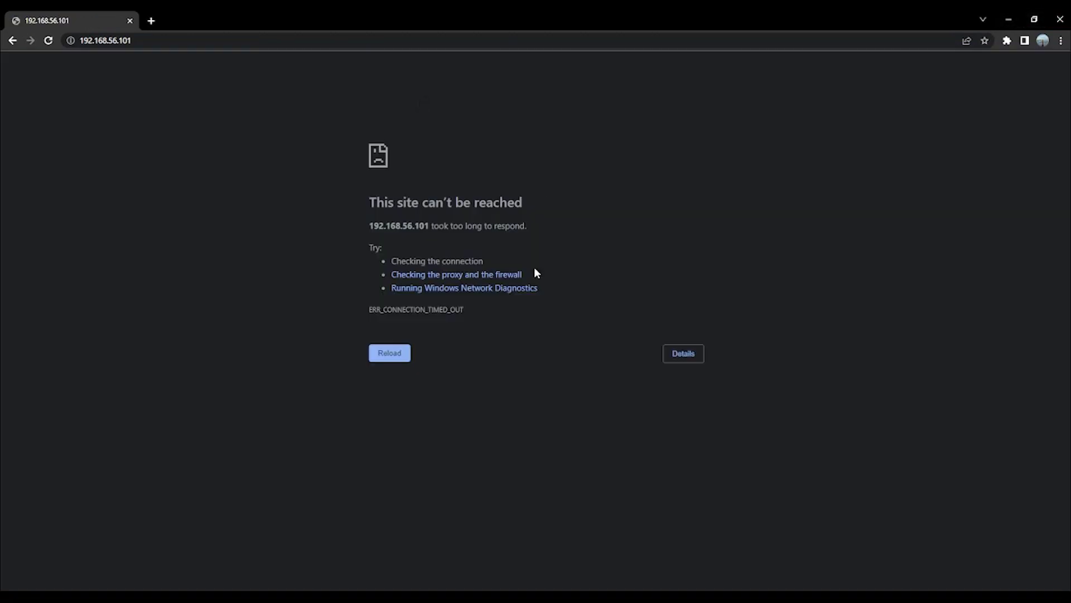
left_click_drag(526, 202, 449, 208)
left_click(786, 196)
left_click(1008, 19)
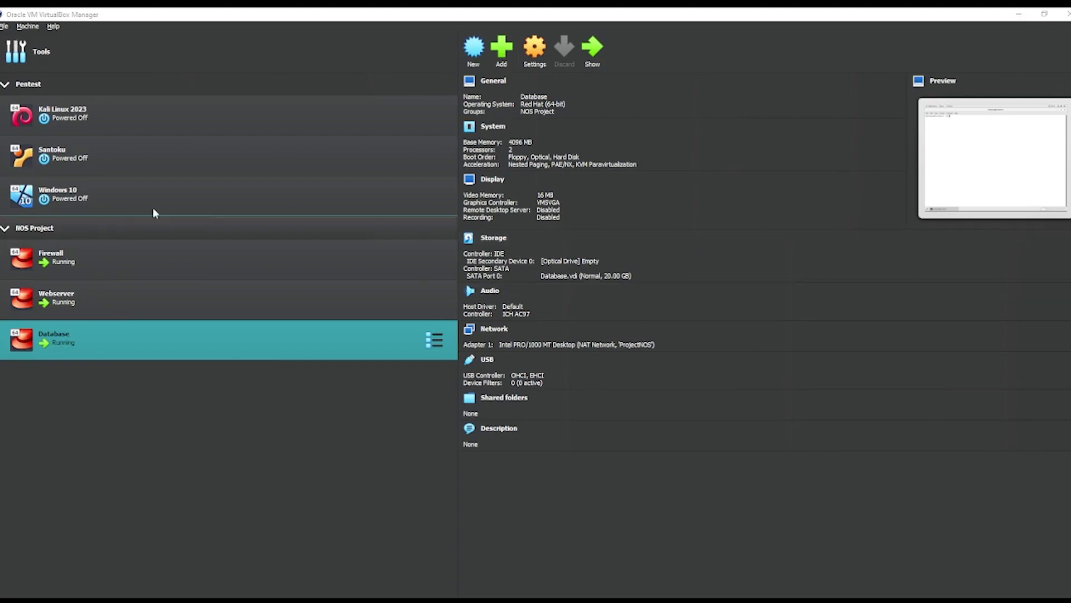
Step: Attach the Database VM's Adapter 1 to NAT Network 'ProjectNOS' and save
left_click(543, 66)
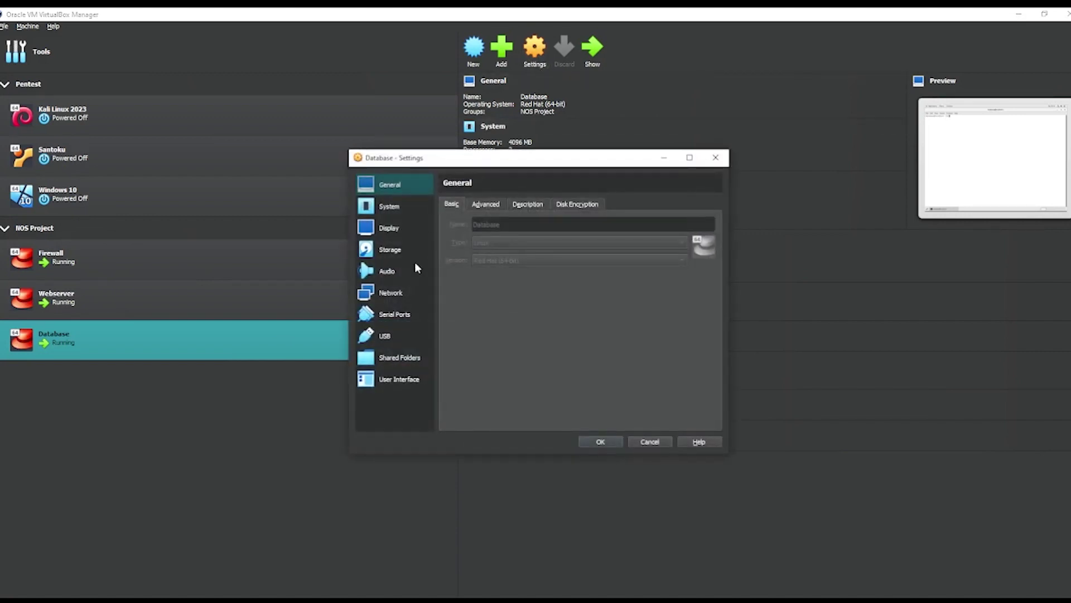
left_click(403, 293)
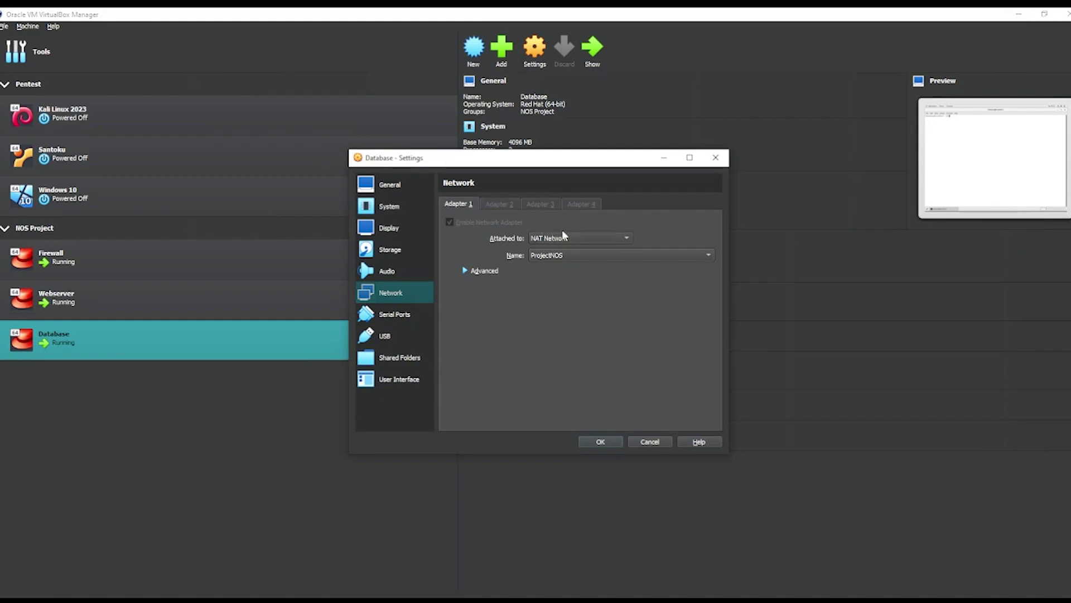
left_click(550, 240)
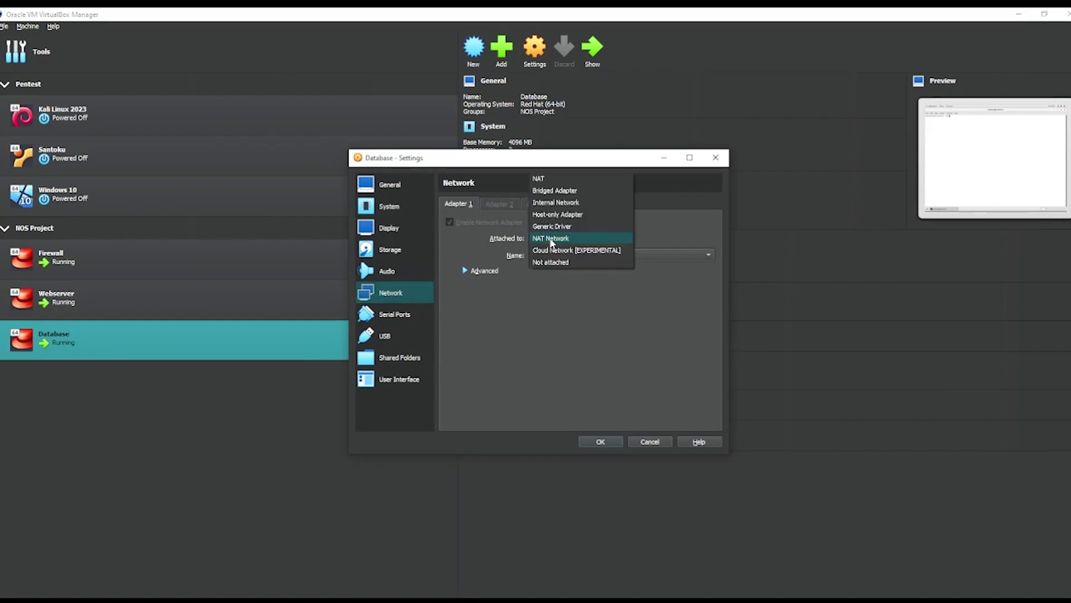
left_click(551, 239)
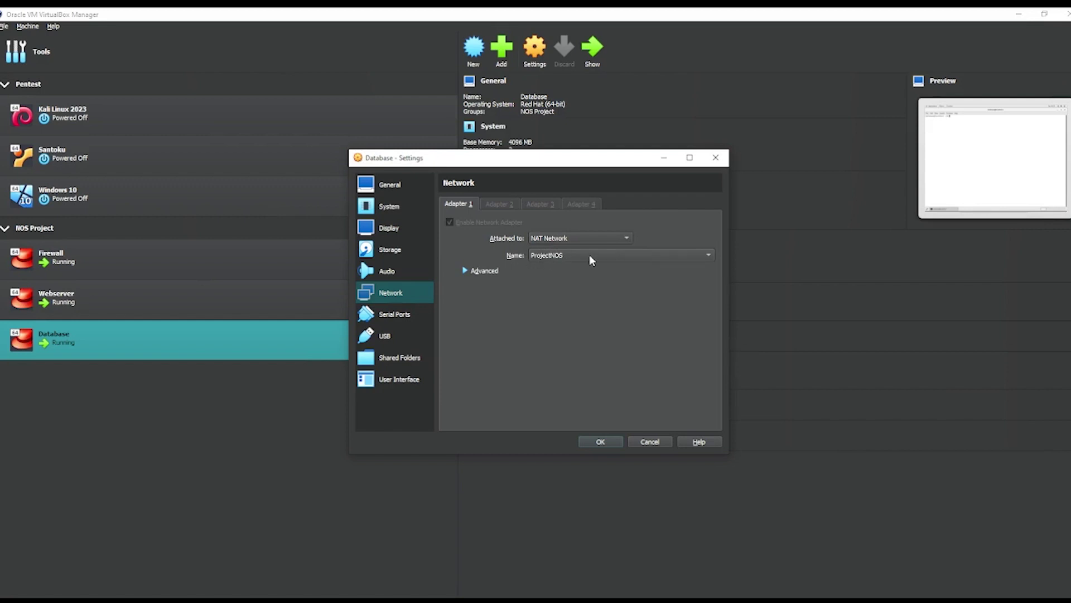
left_click(606, 442)
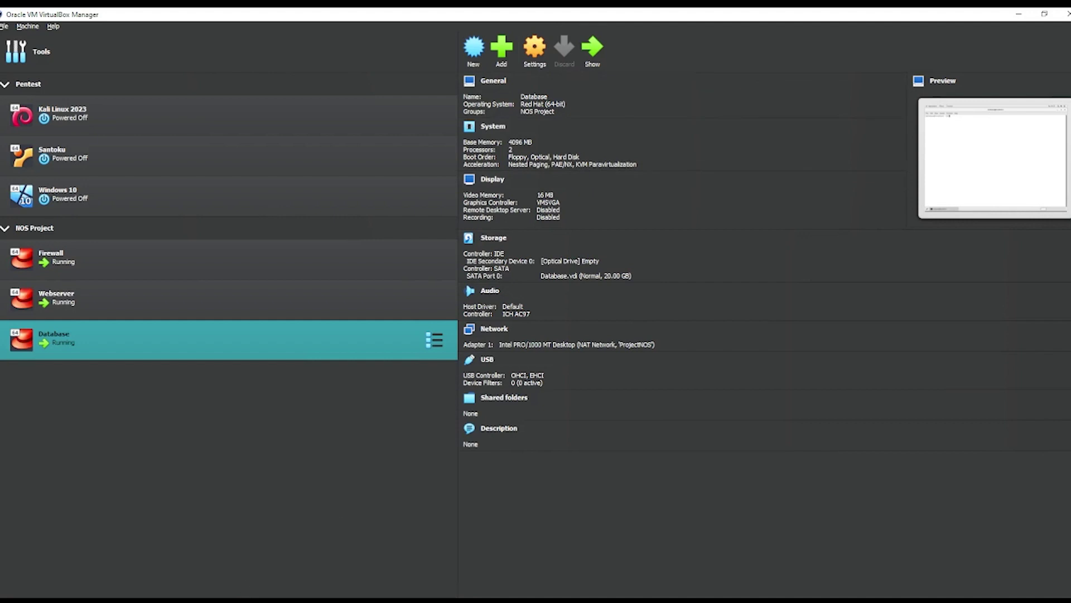
Step: Apply the Database VM's manual IPv4 address 172.16.100.6 with gateway 172.16.100.1
left_click(316, 548)
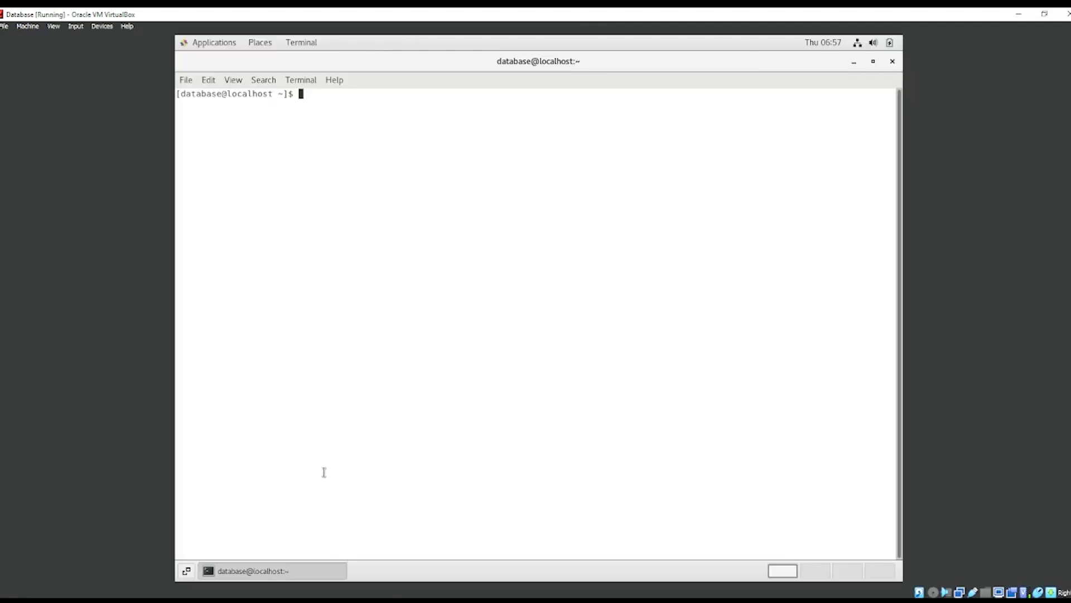
left_click(865, 42)
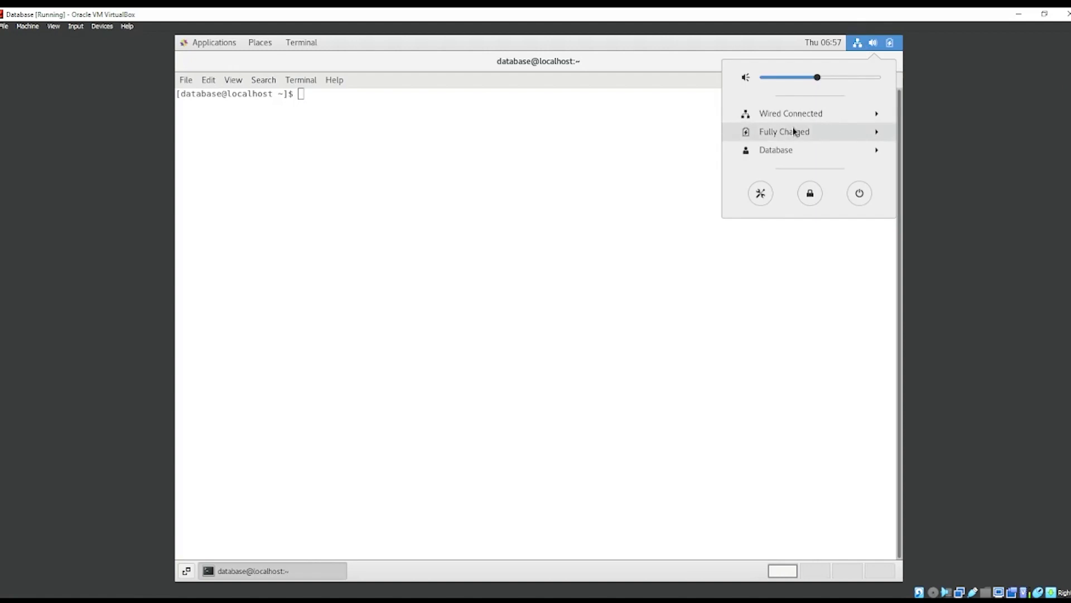
left_click(811, 111)
left_click(787, 148)
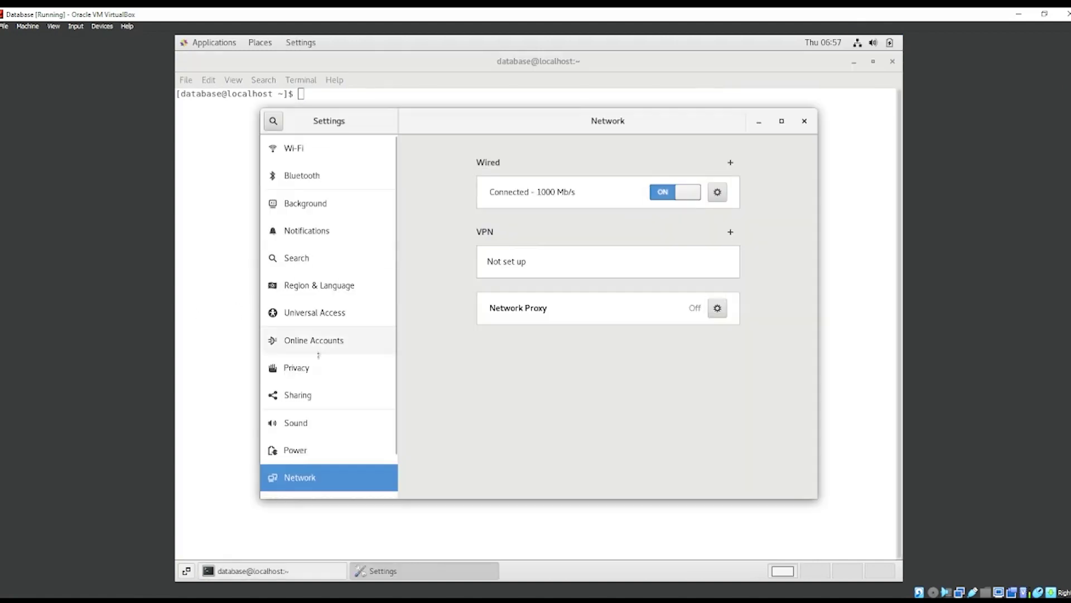
left_click(713, 198)
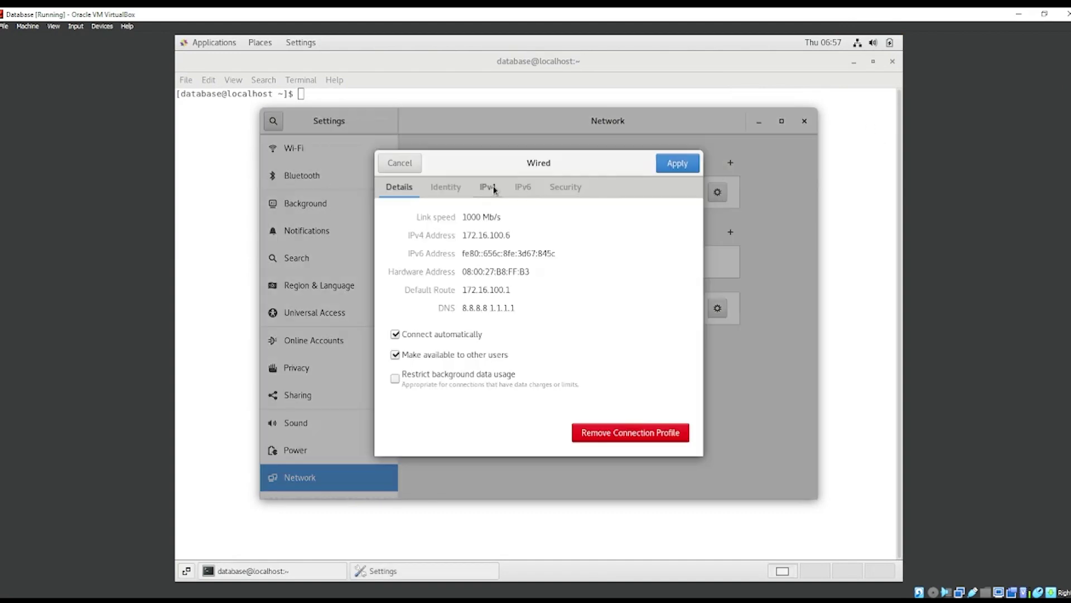
left_click(489, 187)
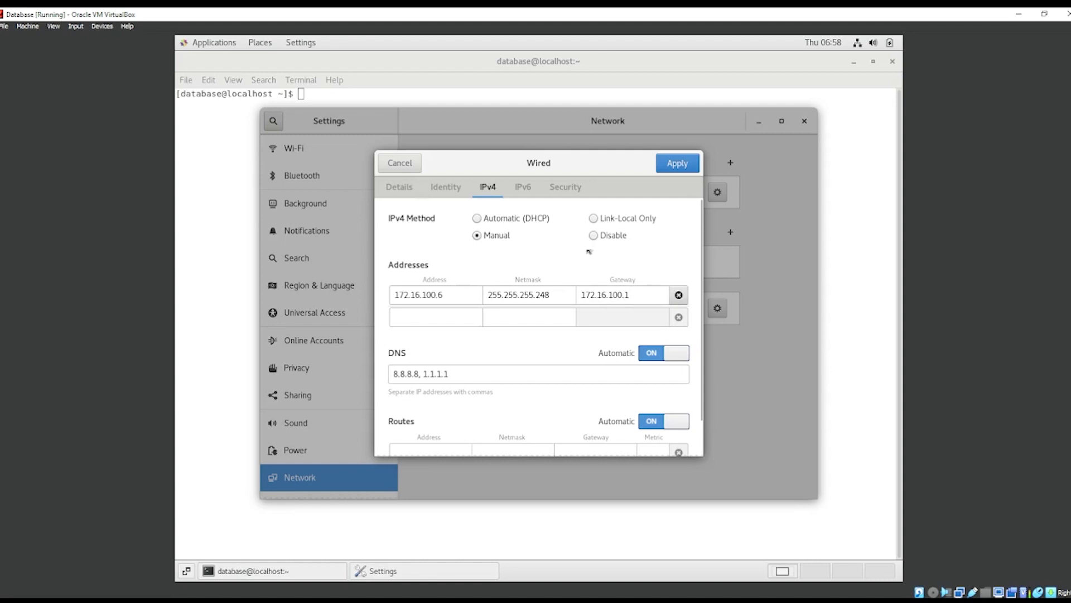
left_click(674, 167)
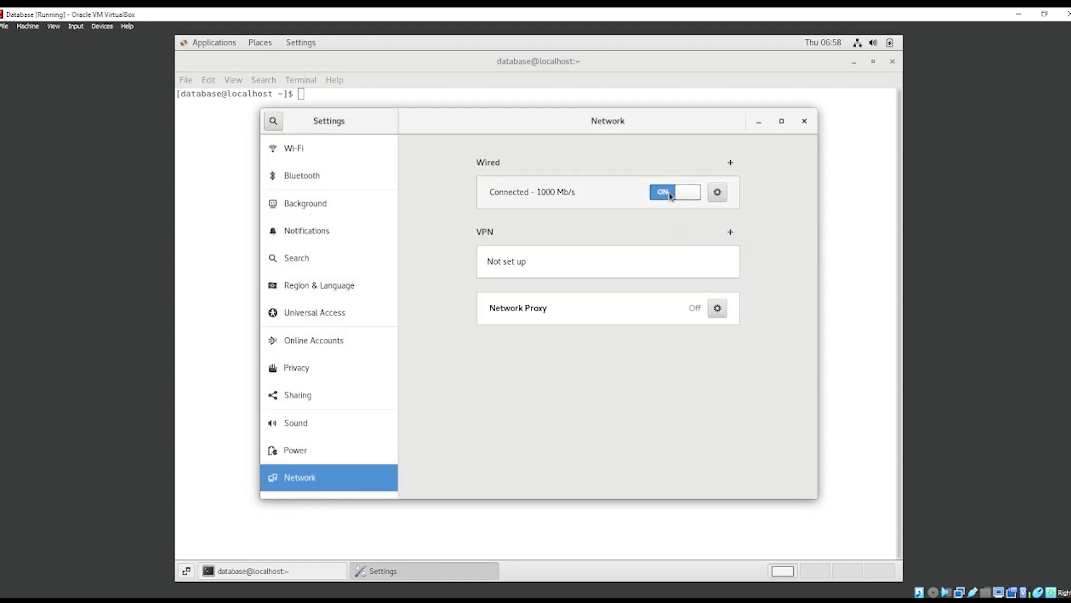
Step: Toggle the wired connection off and on, then close Settings
left_click(670, 194)
left_click(669, 193)
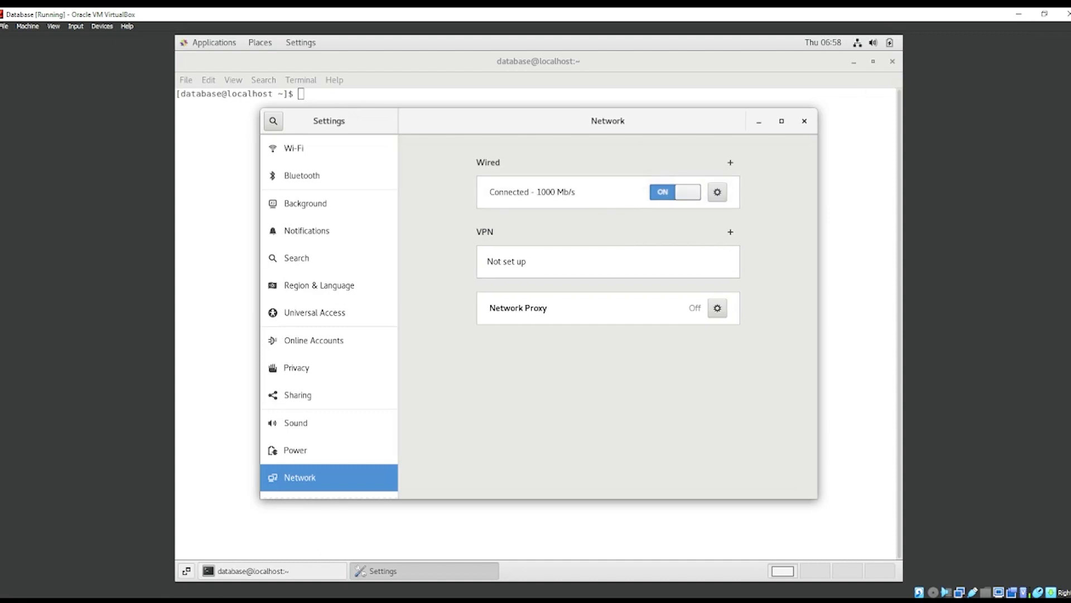
left_click(804, 120)
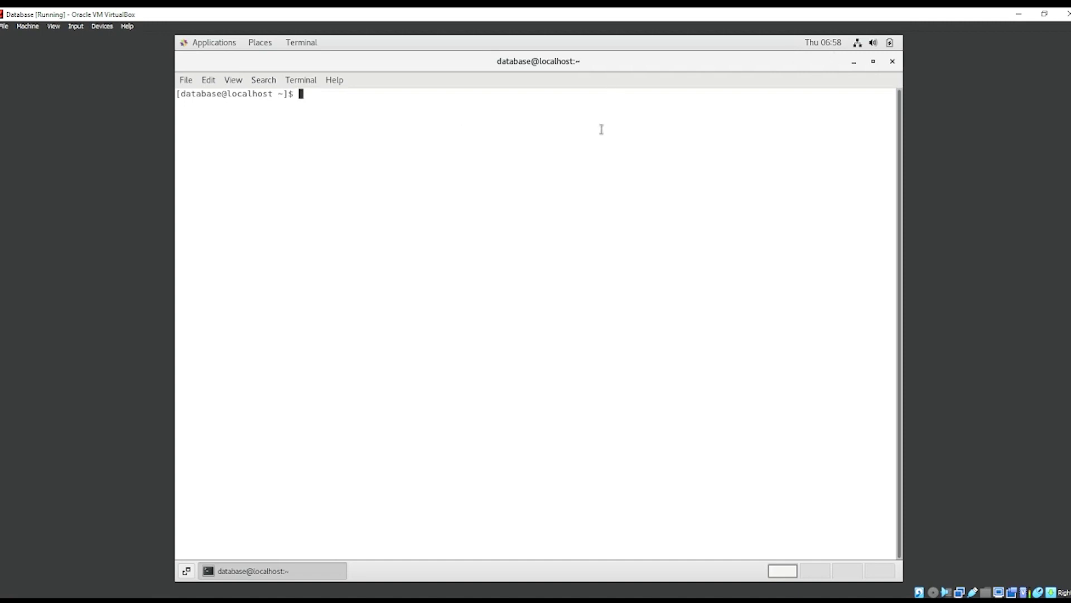
Step: Verify with ifconfig that enp0s3 is 172.16.100.6, then re-apply the manual IPv4 wired settings
type("ifconfig")
key("Return")
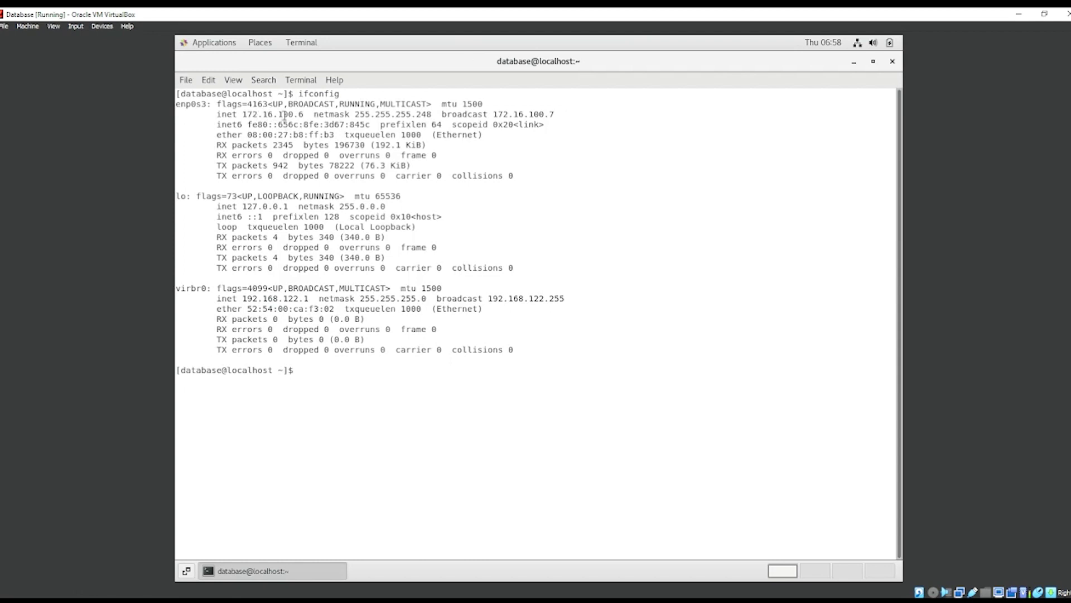
left_click(867, 43)
left_click(832, 116)
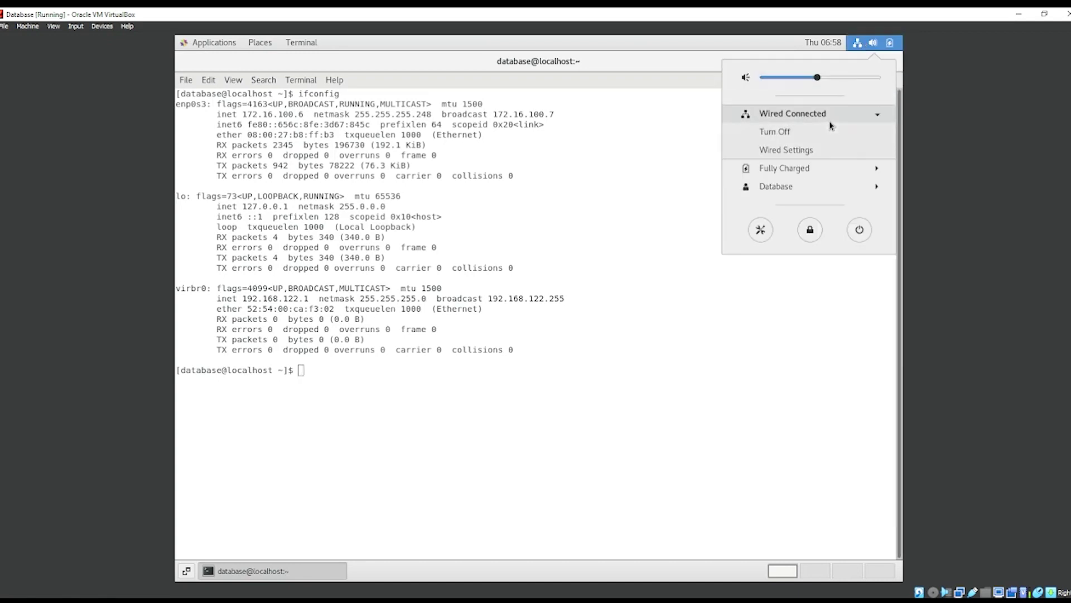
left_click(805, 147)
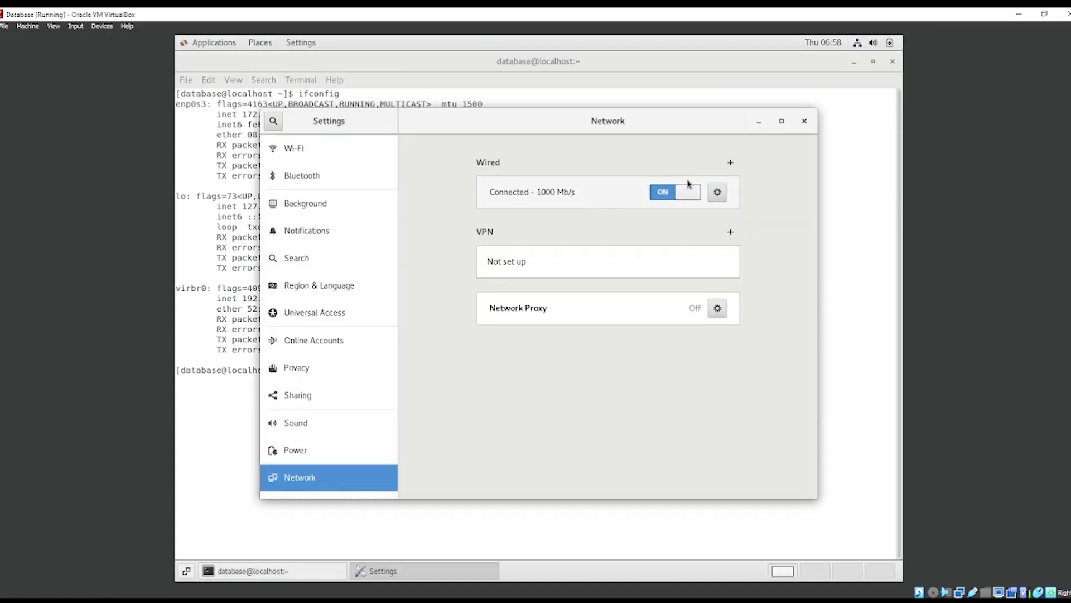
left_click(714, 192)
left_click(488, 188)
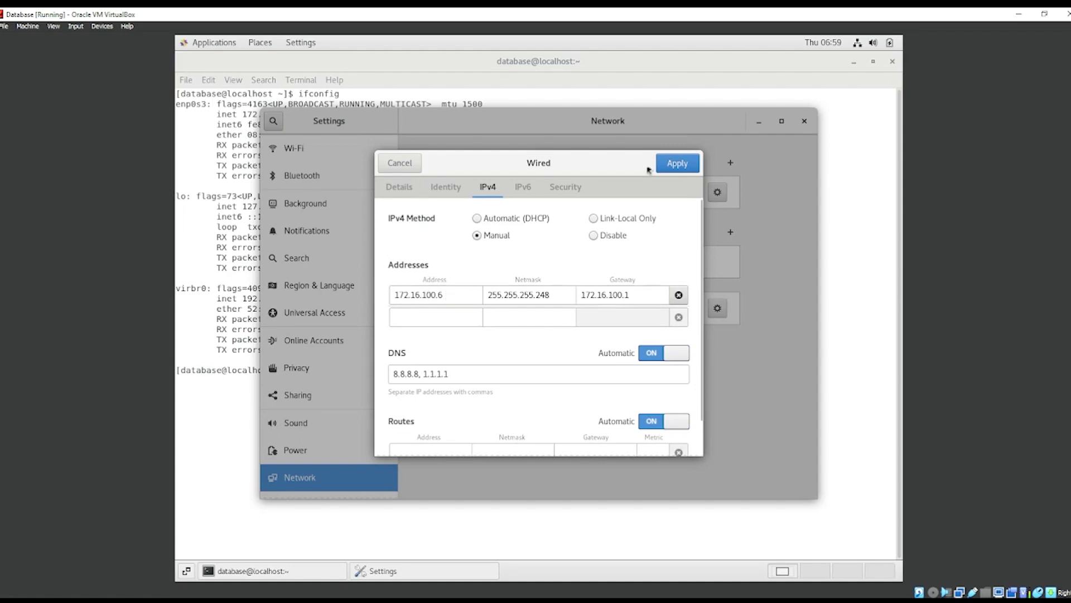
left_click(679, 170)
left_click(804, 120)
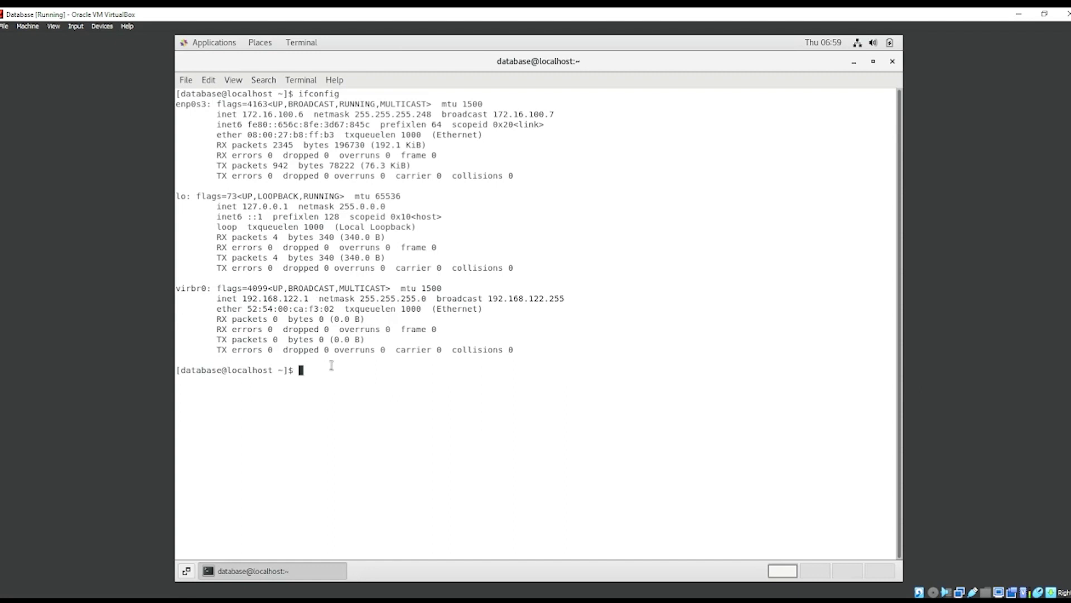
Step: Run yum install mariadb mariadb-server without root rights
type("yum ")
type("indts")
type("ll msris")
key("BackSpace")
key("BackSpace")
key("BackSpace")
key("BackSpace")
key("BackSpace")
key("BackSpace")
key("BackSpace")
key("BackSpace")
key("BackSpace")
key("BackSpace")
key("BackSpace")
type("nstall mariadb maria")
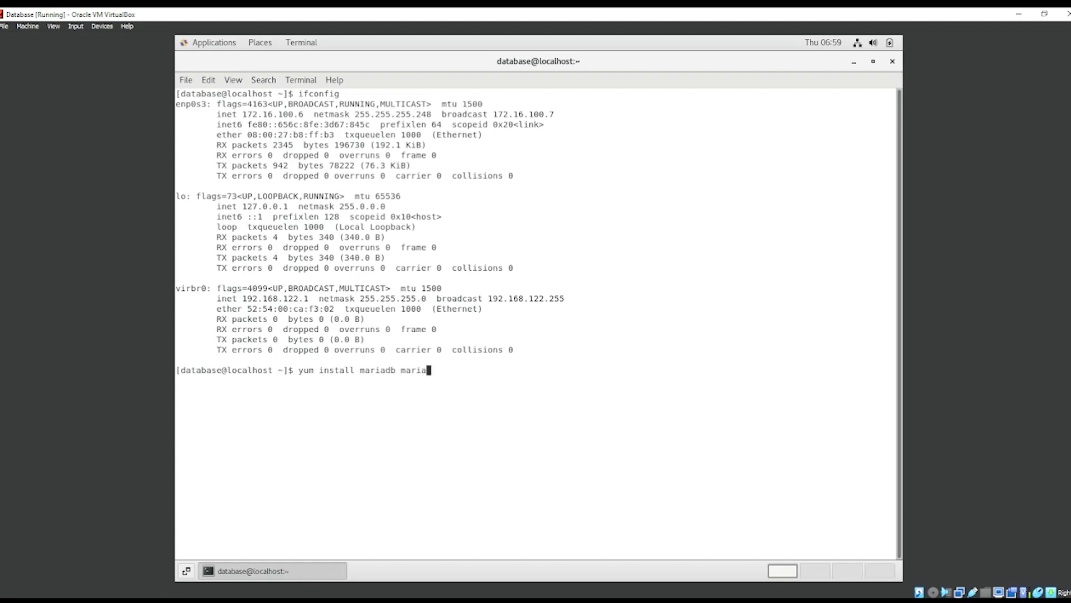
type("db-server")
key("Return")
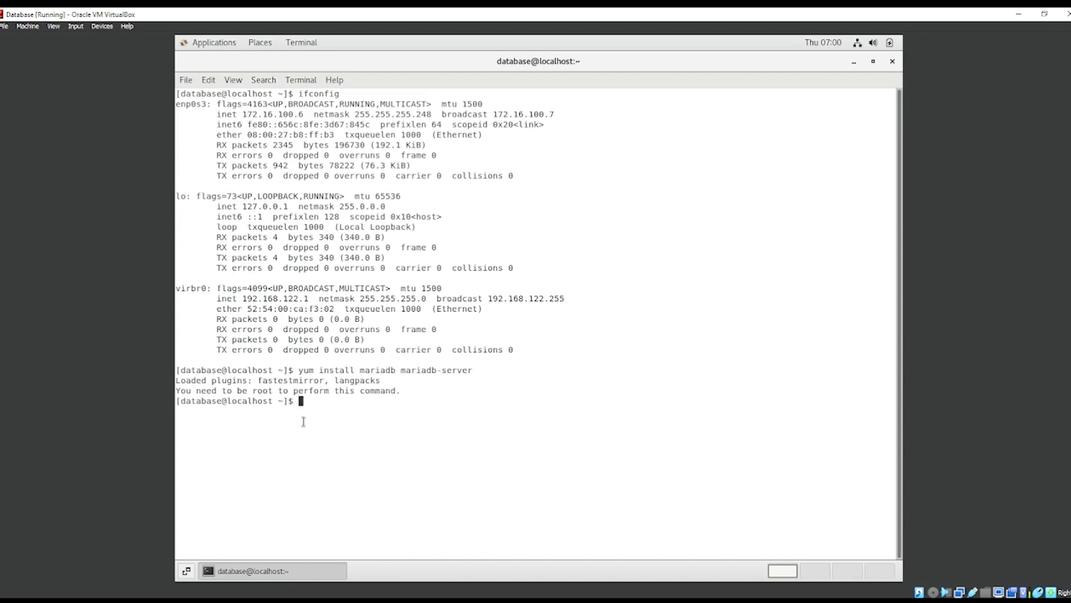
Step: Rerun the install with sudo; mariadb and mariadb-server 5.5.68 are already installed
type("sudo yum install mariad")
type("b")
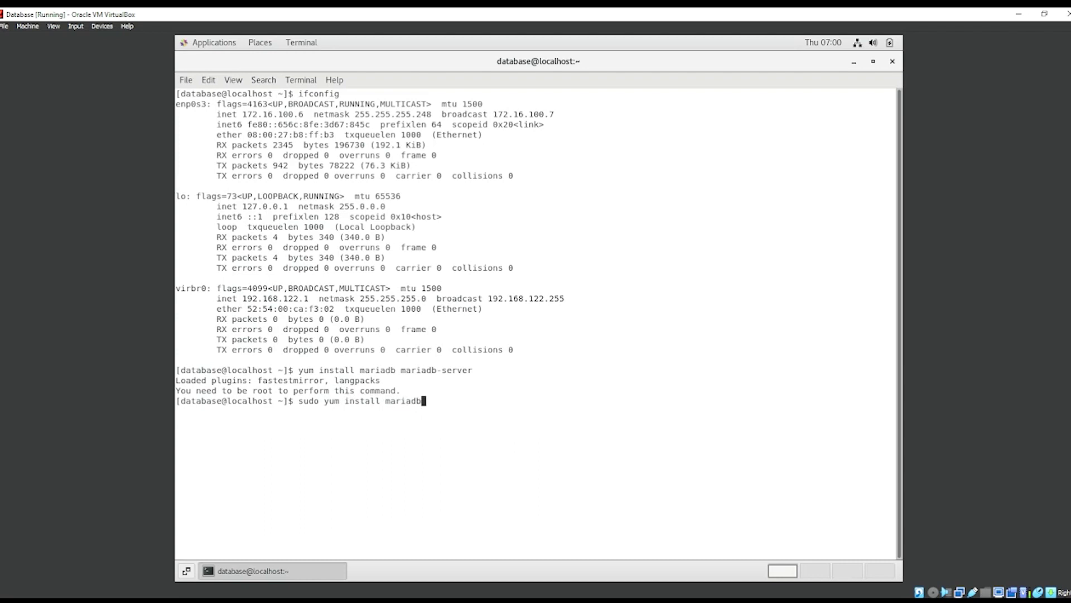
type(" mariadb-server")
key("Return")
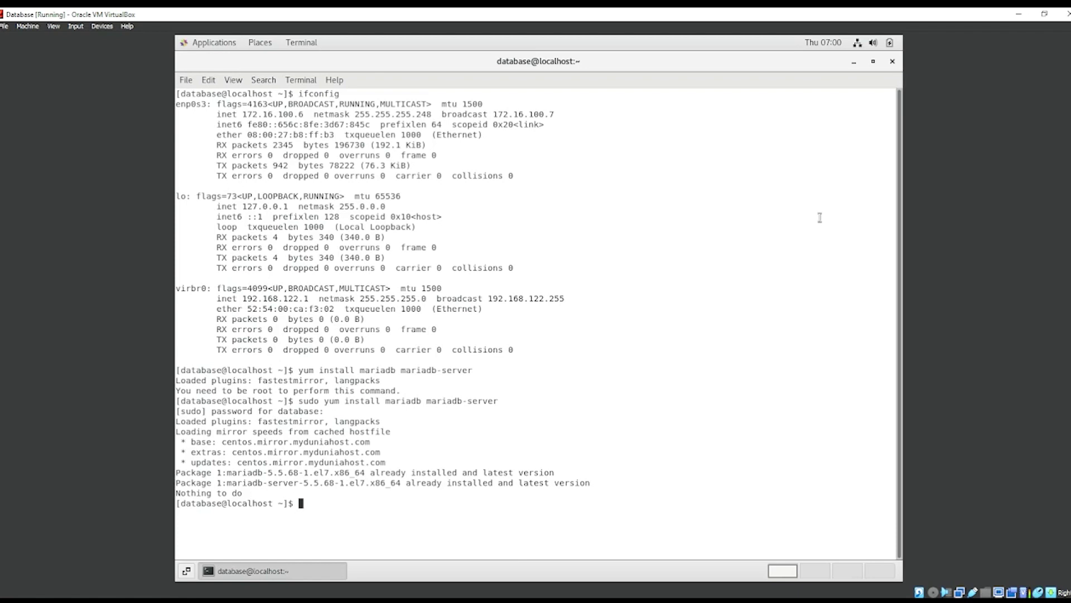
Step: Start the mariadb service with systemctl and enable it at boot
type("sudo systemctl start mariadb")
key("Return")
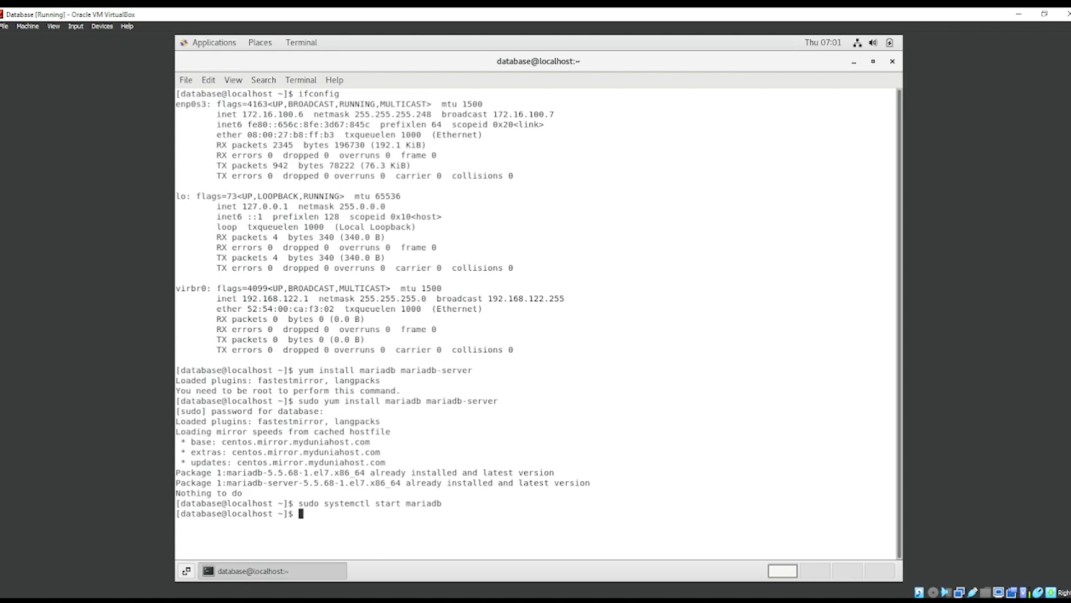
type("sudo systemctl enable mariadb")
key("Return")
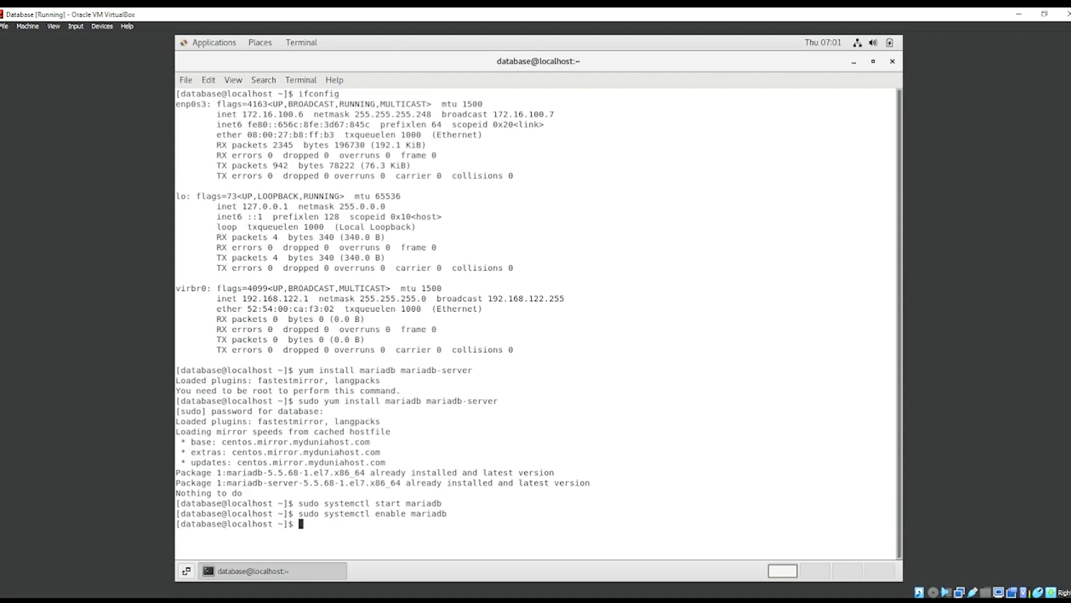
Step: Run sudo systemctl status mariadb to confirm it is active (running)
type("sudo")
type(" su")
type("stemc")
type("tlmaria")
key("BackSpace")
key("BackSpace")
key("BackSpace")
key("BackSpace")
key("BackSpace")
type("status mariadb")
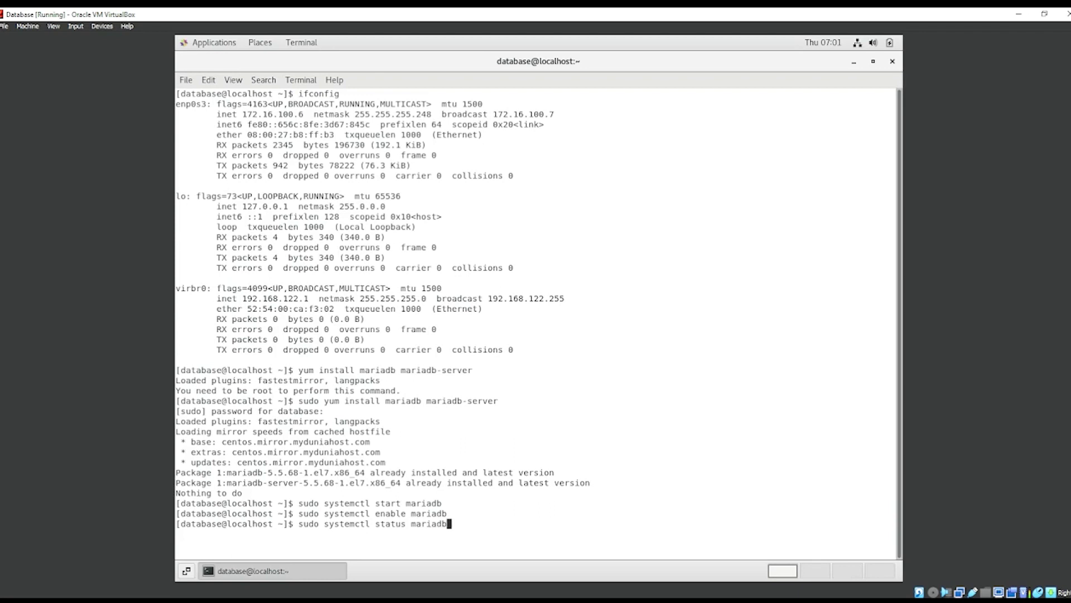
key("Return")
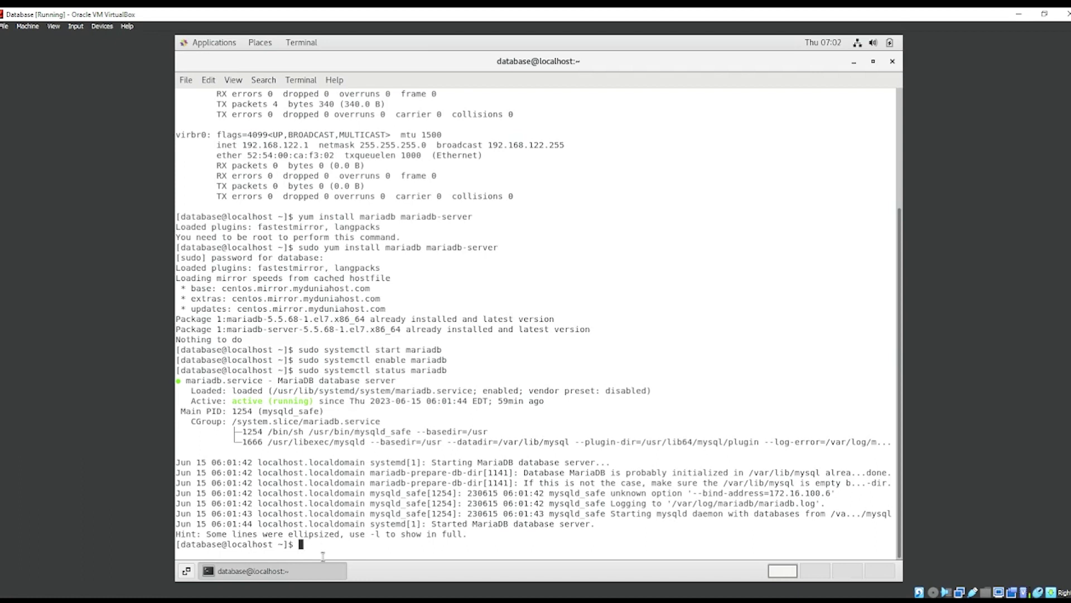
Step: Start firewalld, enable it at boot, and check that systemctl status shows active (running)
type("sudo systemctl start firewalld")
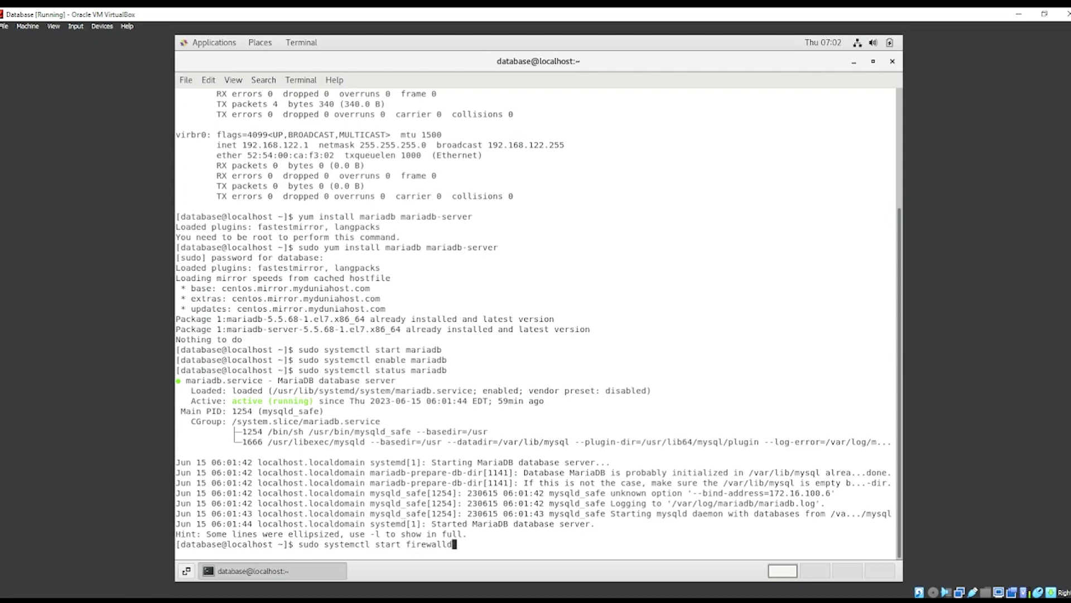
key("Return")
type("s")
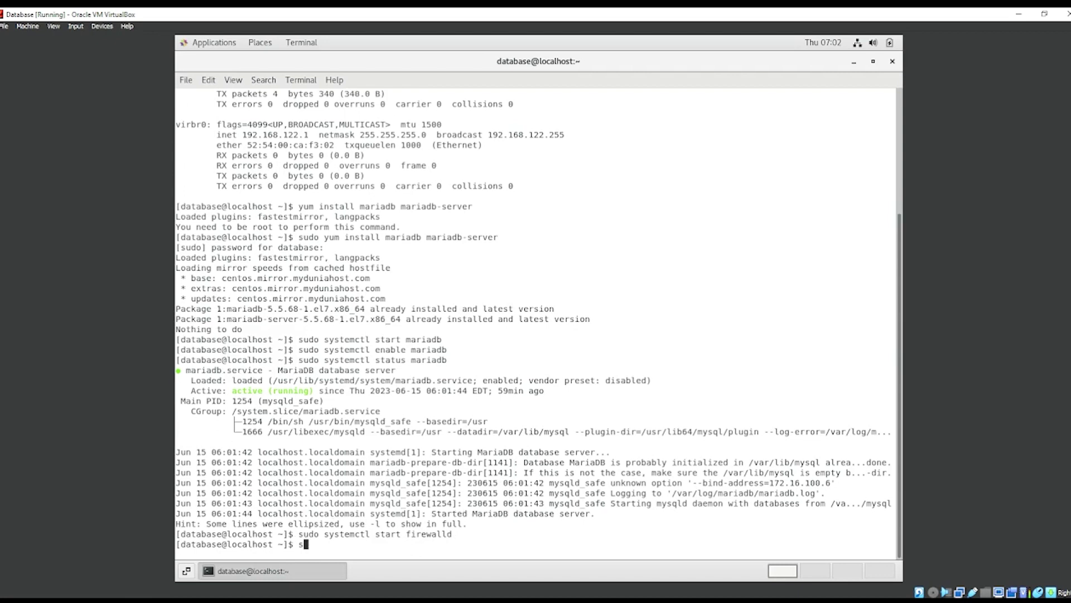
type("udo systemctl enable firewalls")
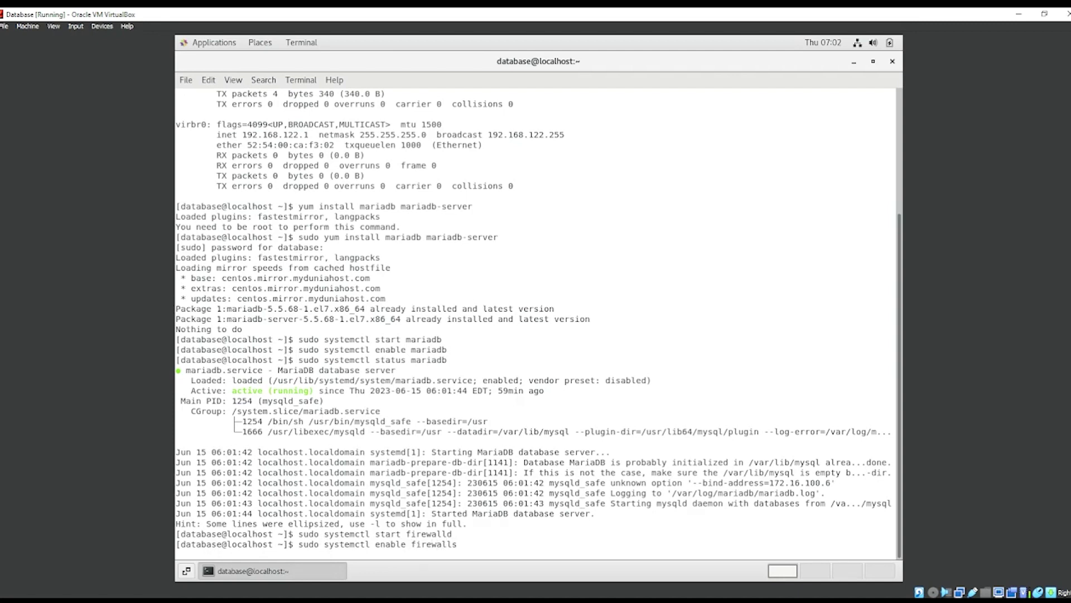
key("BackSpace")
type("d")
key("Return")
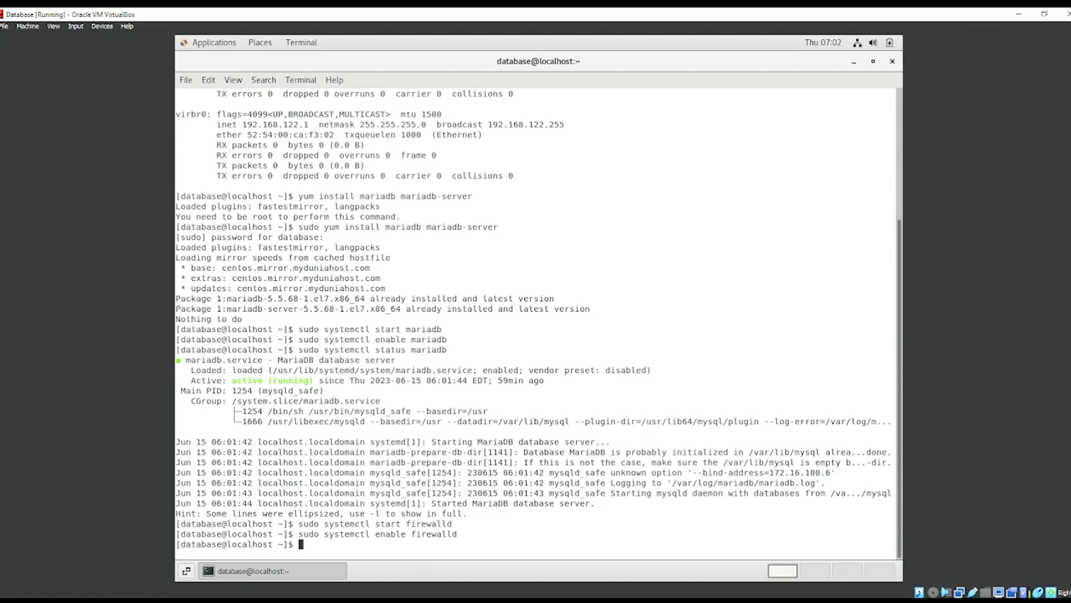
type("sudo systemctl status f")
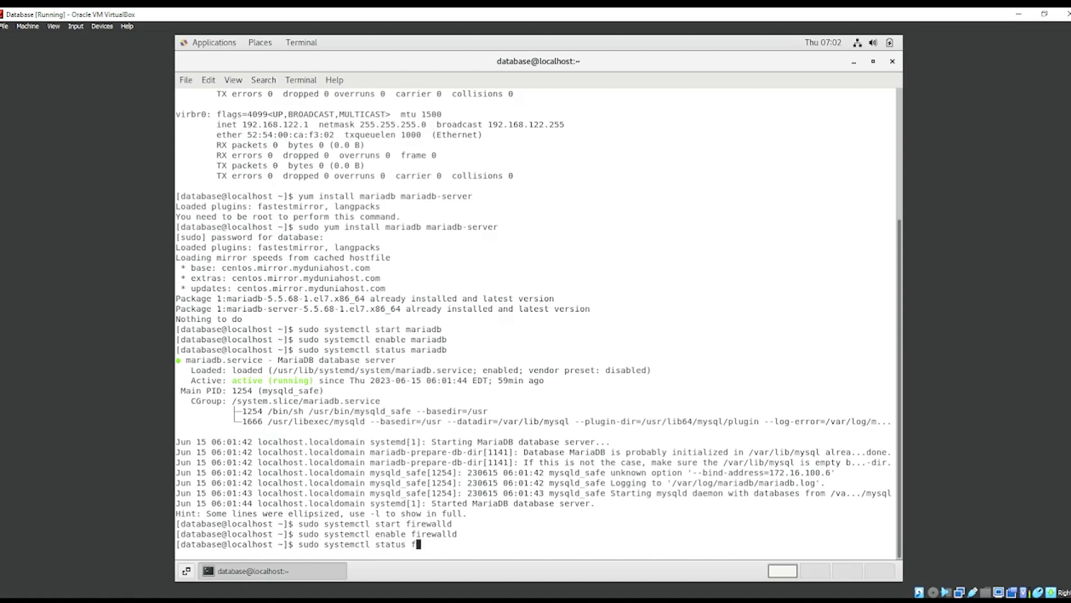
type("irewalld")
key("Return")
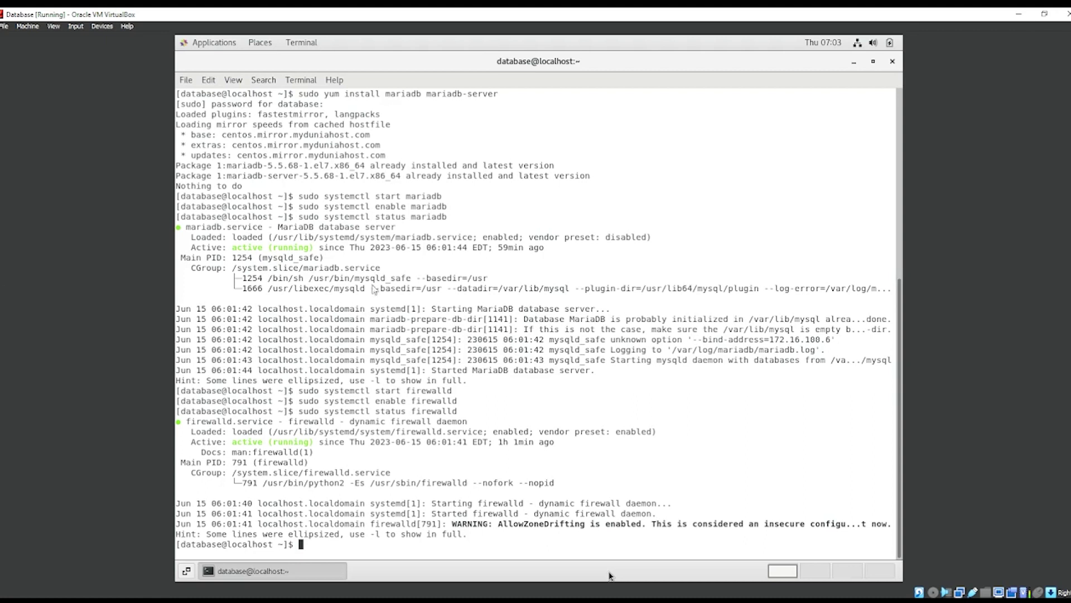
Step: List allowed firewall services (dhcpv6-client, mysql, ssh) and type firewall-cmd --permanent --add-service=mysql
type("sudo firewa")
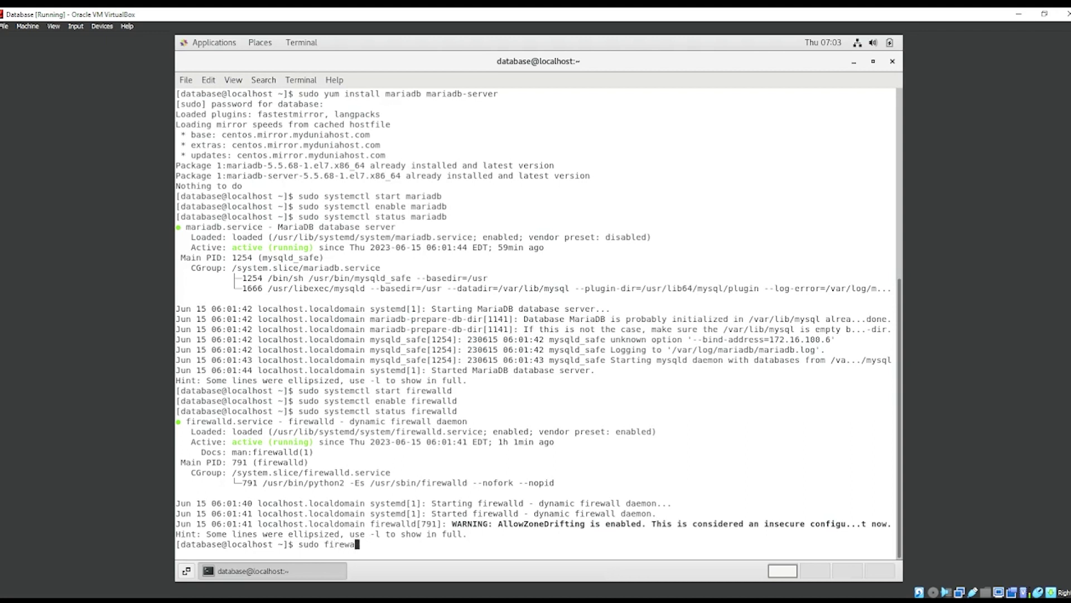
type("ll-cmd --list-services")
key("Return")
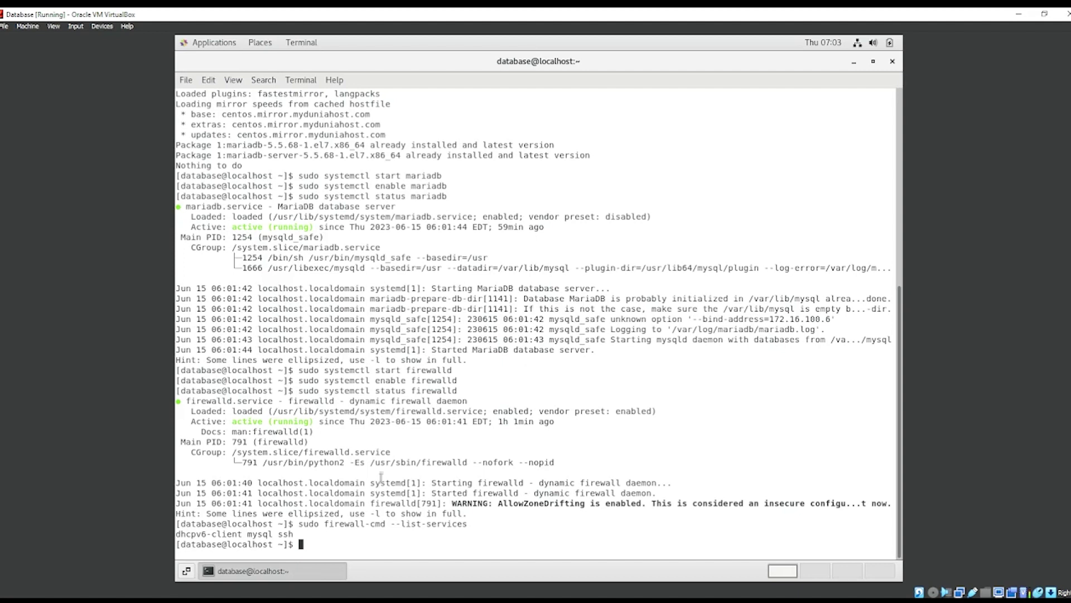
type("firewall-cmd-perm")
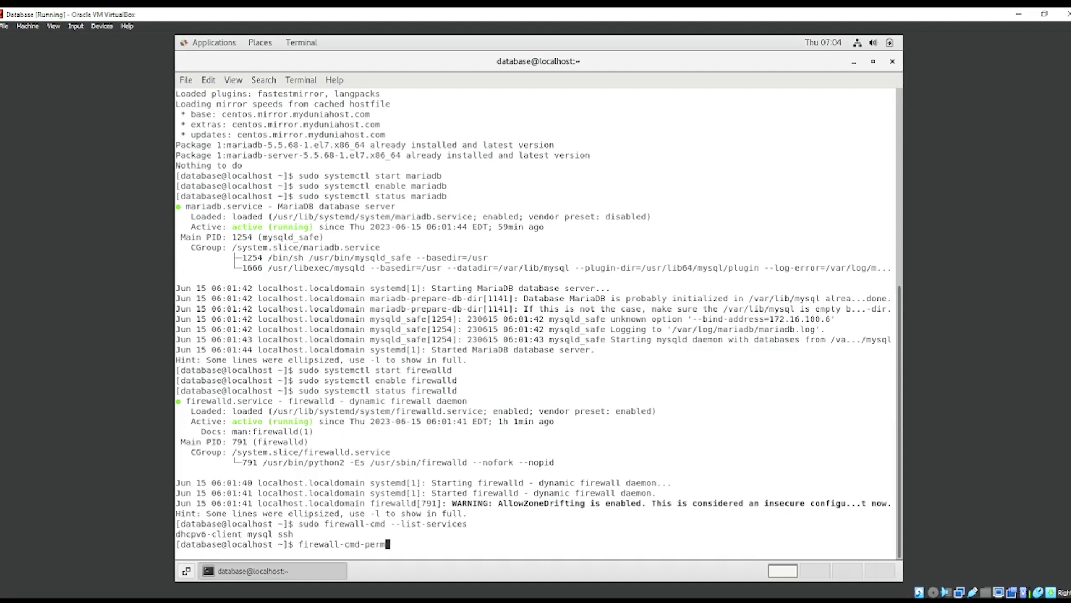
key("BackSpace")
key("BackSpace")
key("BackSpace")
key("BackSpace")
key("BackSpace")
type("--permanent --add-service")
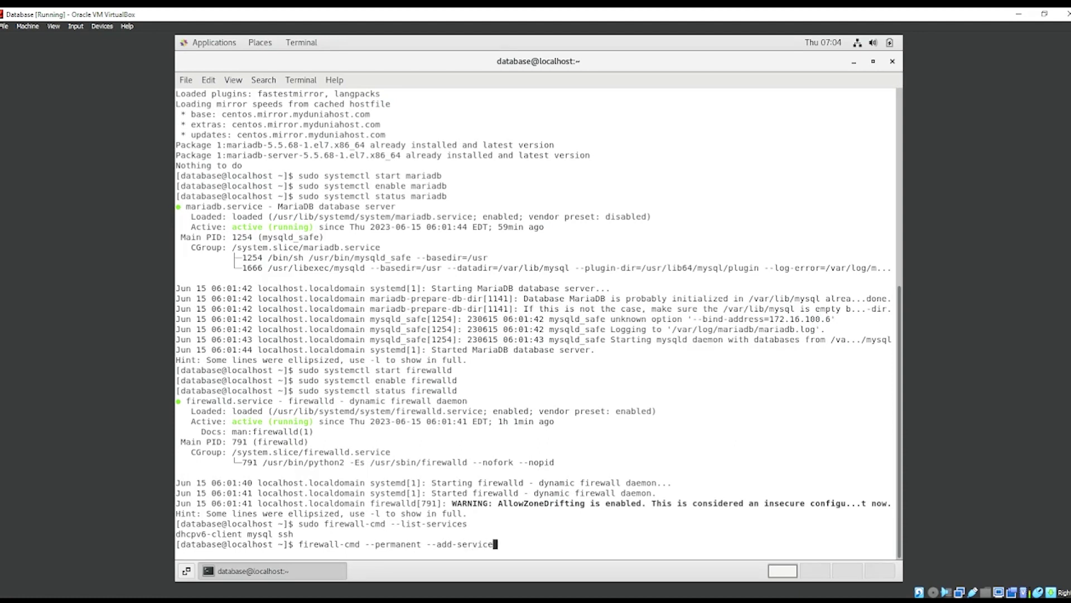
type("=mysql")
Step: Run the permanent mysql service rule, authenticating with the administrator password; it reports ALREADY_ENABLED
key("Return")
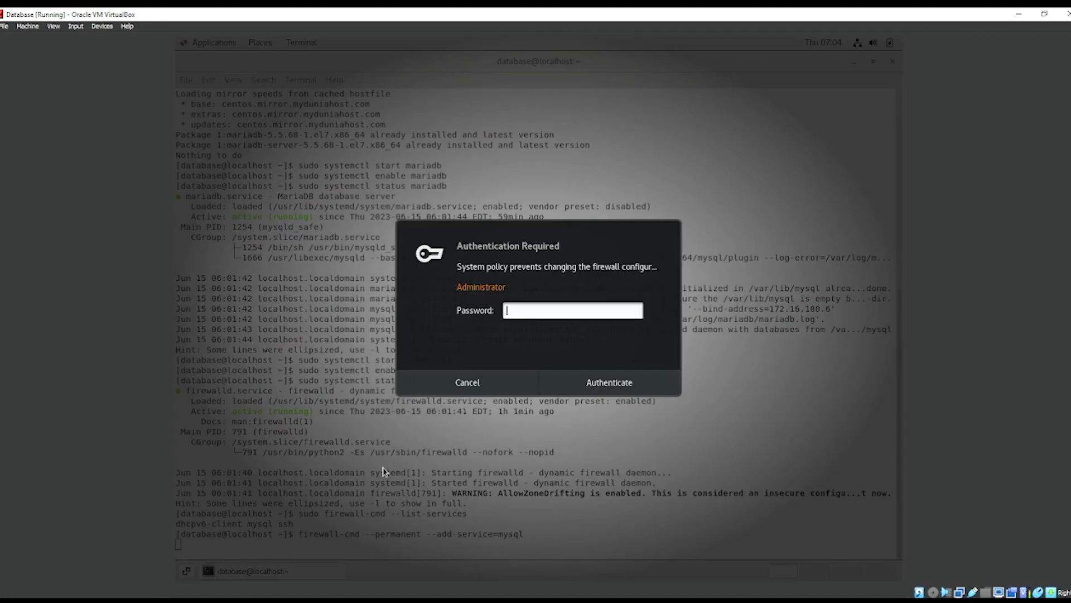
type("**********")
key("Return")
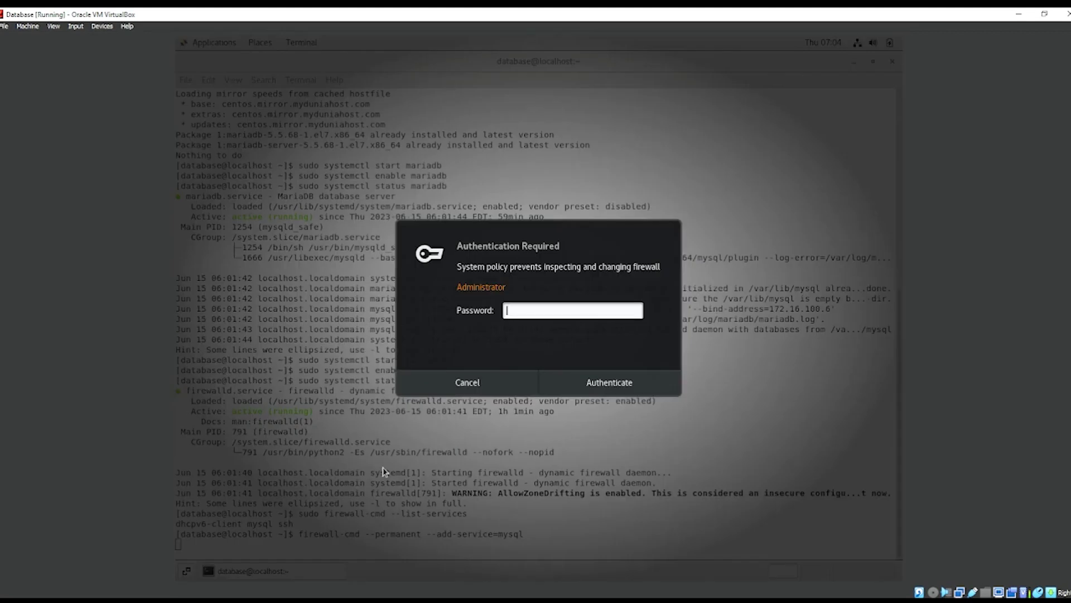
type("*********")
key("Return")
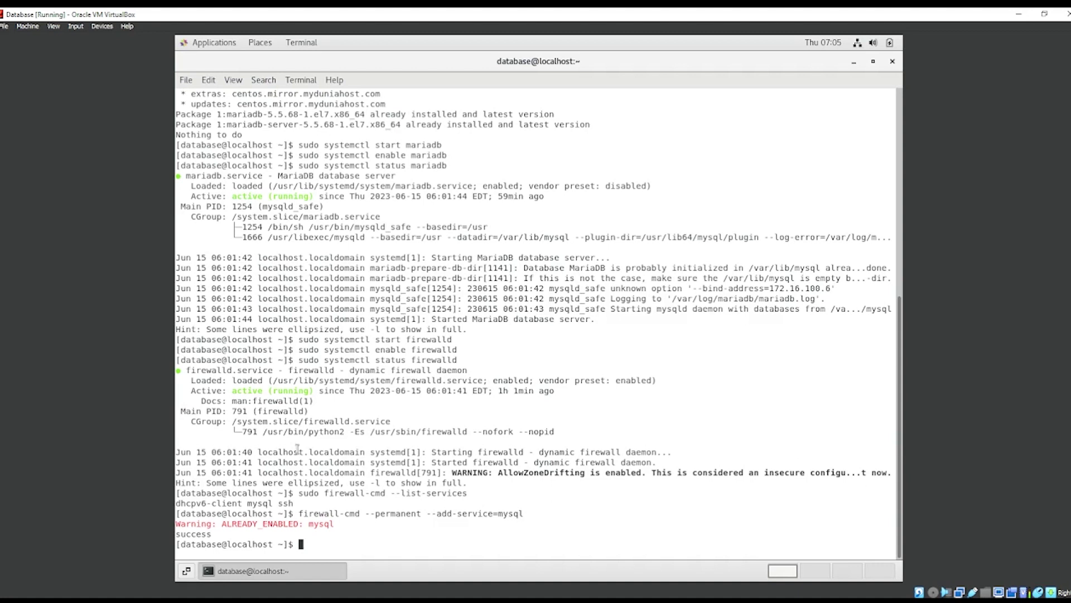
Step: Re-run firewall-cmd --list-services and authenticate with the administrator password
type("firewall-cmd --list-services")
key("Return")
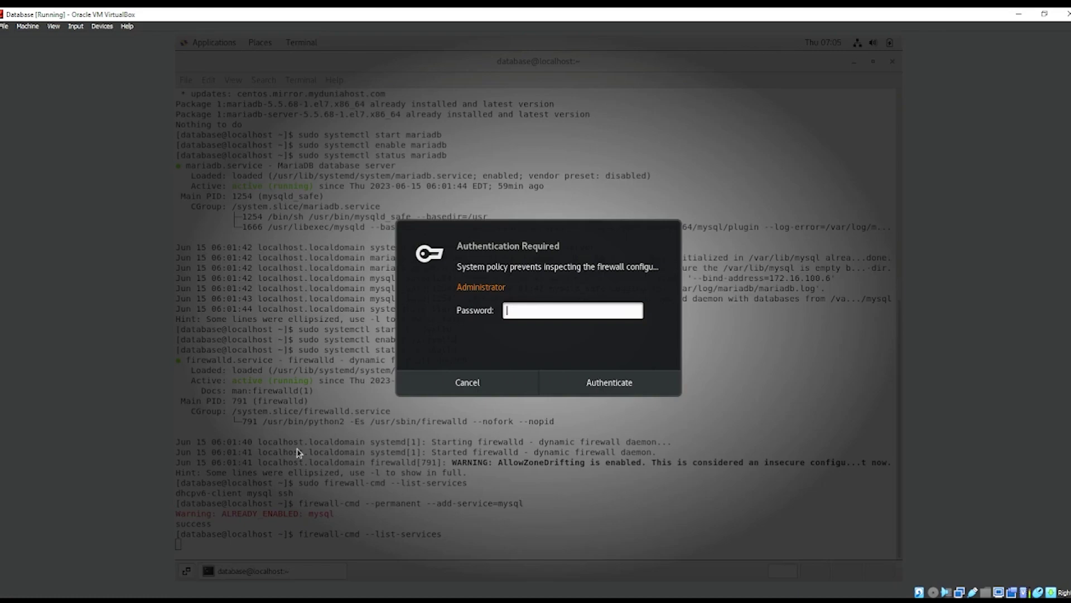
type("*********")
key("Return")
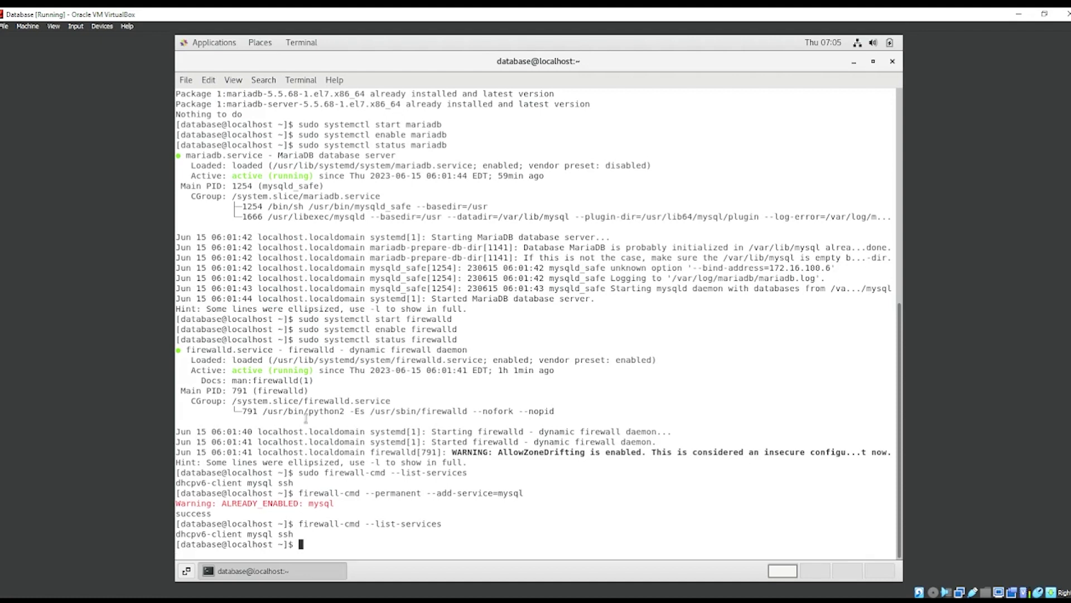
Step: Type 'mysql secure_installation' at the prompt, then erase the end of it
type("mysql ")
type("secure_installation")
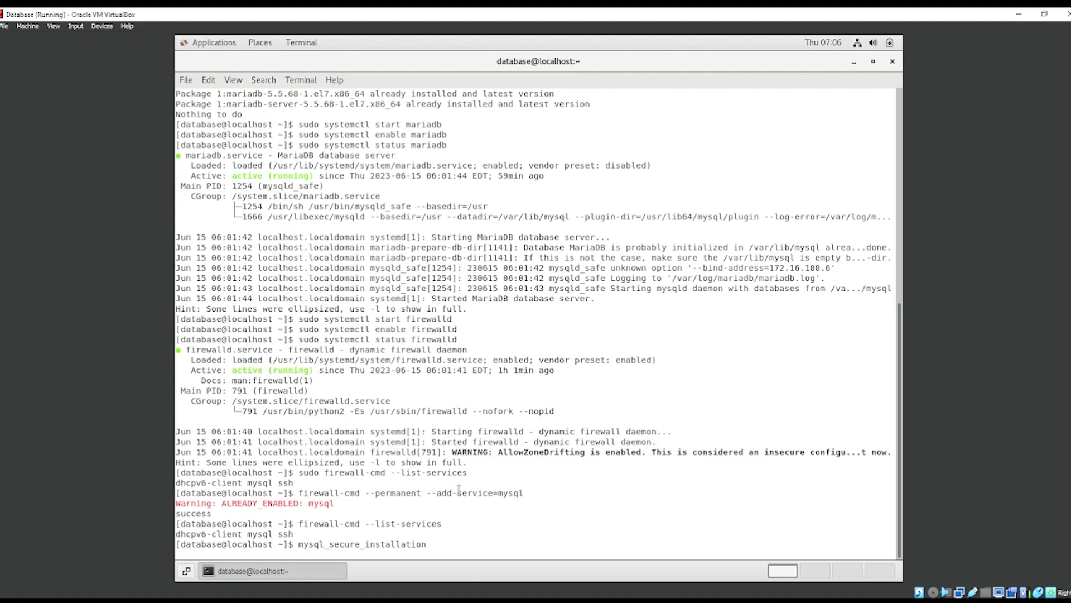
left_click_drag(432, 545, 434, 546)
key("BackSpace")
key("BackSpace")
key("BackSpace")
key("BackSpace")
key("BackSpace")
key("BackSpace")
key("BackSpace")
key("BackSpace")
key("BackSpace")
key("BackSpace")
key("BackSpace")
key("BackSpace")
key("BackSpace")
key("BackSpace")
key("BackSpace")
key("BackSpace")
key("BackSpace")
key("BackSpace")
key("BackSpace")
key("BackSpace")
key("BackSpace")
key("BackSpace")
key("BackSpace")
key("BackSpace")
key("BackSpace")
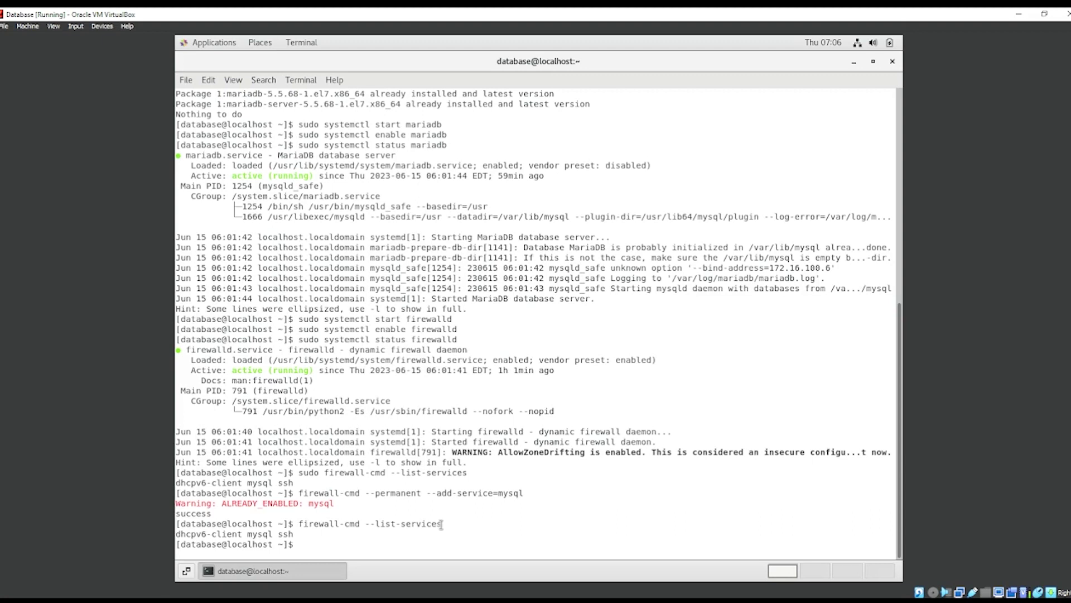
Step: Log in with mysql -u root -p, retrying with the correct password after ERROR 1045
type("mysql -u root -p")
key("Return")
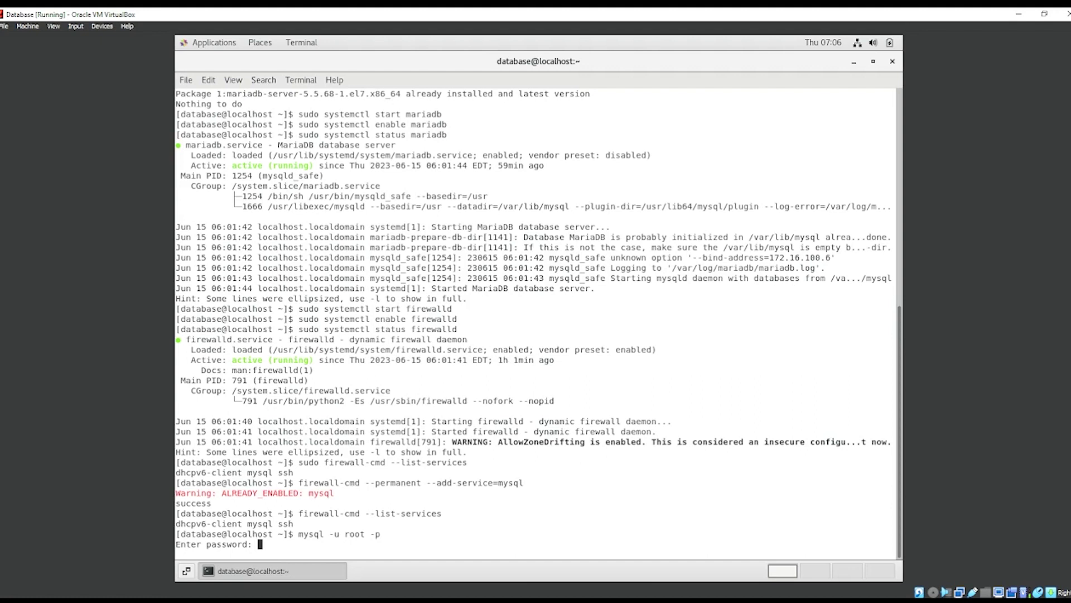
key("Return")
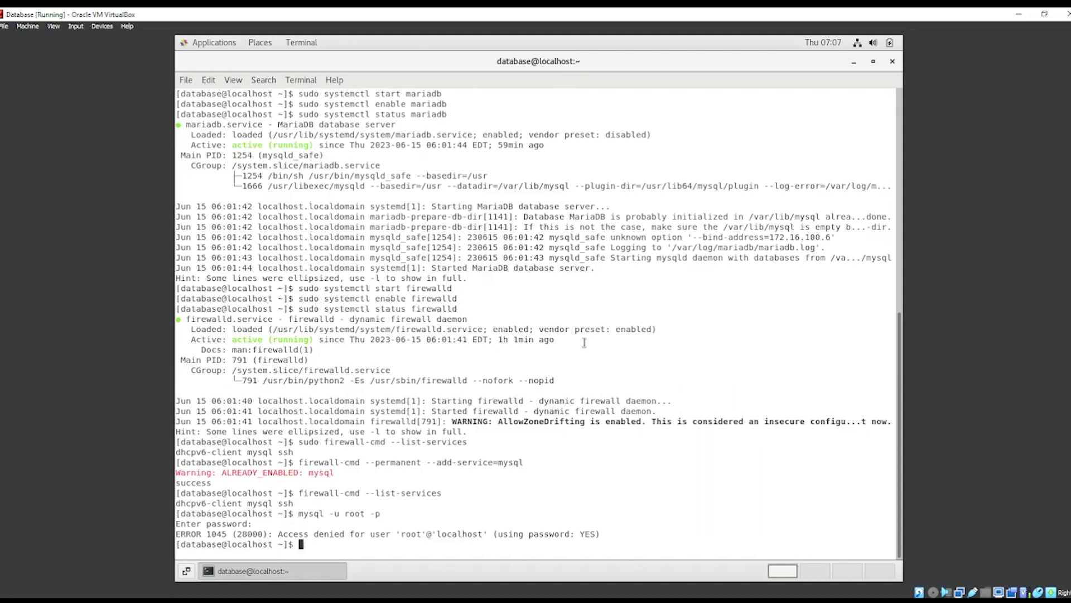
key("Up")
key("Return")
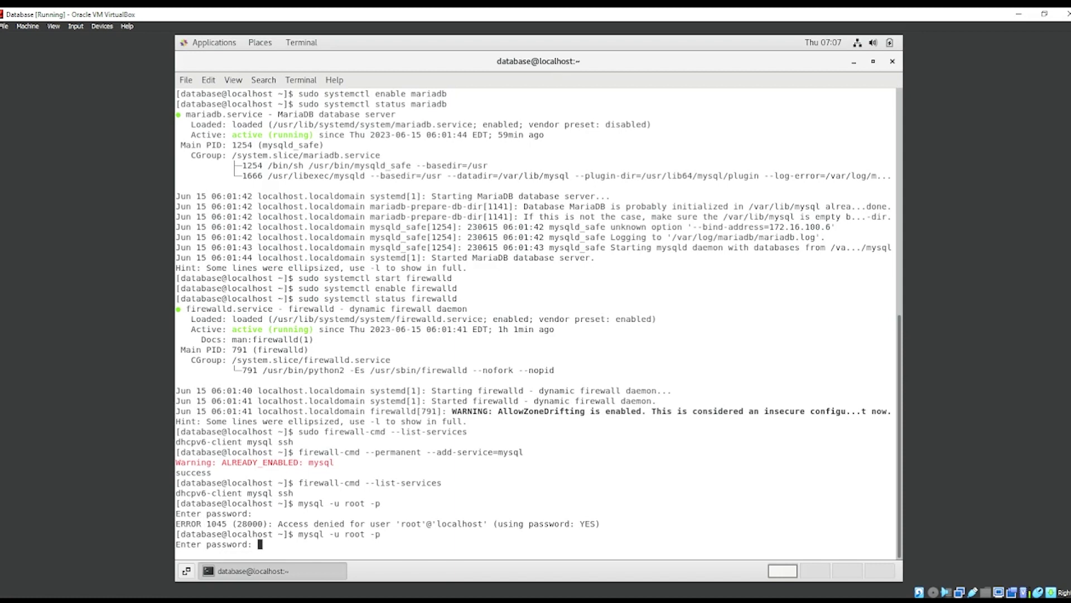
key("Return")
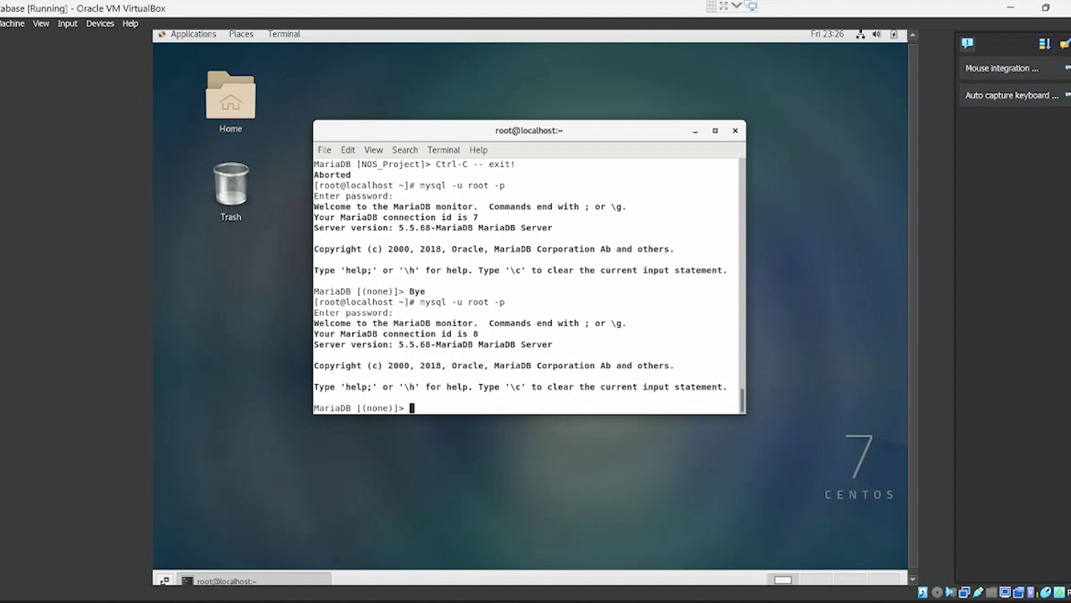
Step: List the server's databases, showing four databases
type("USE NOS_PROJECT;")
key("Up")
key("Return")
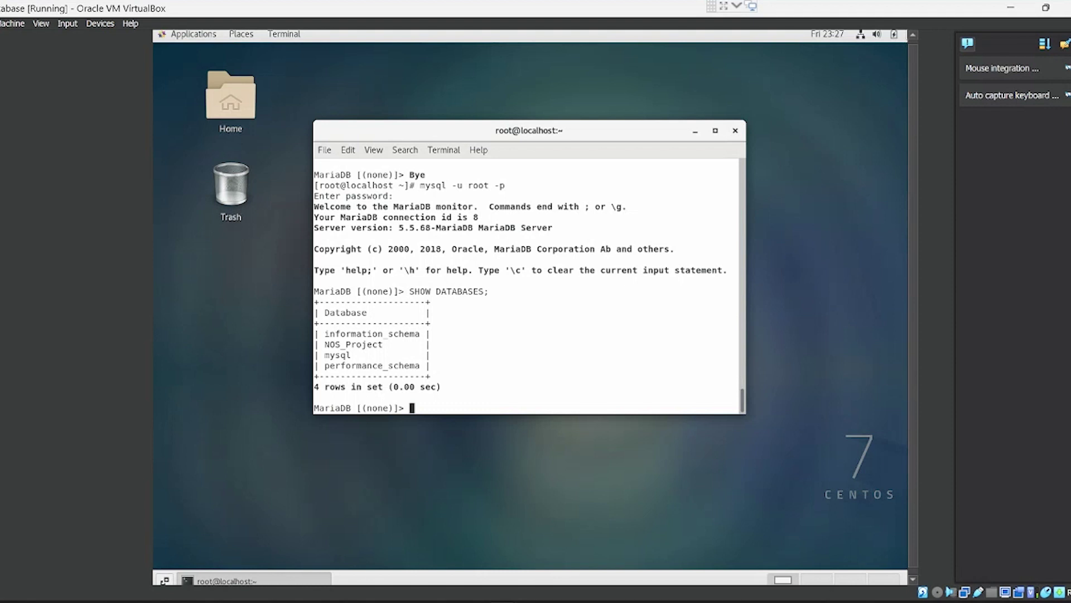
Step: Try DESCRIBE Unikldb from history, then switch to the NOS_Project database
key("Up")
key("Up")
key("Up")
key("Down")
key("Down")
key("Up")
key("Up")
key("Up")
key("Up")
key("Up")
key("Up")
key("Up")
key("Up")
key("Up")
key("Up")
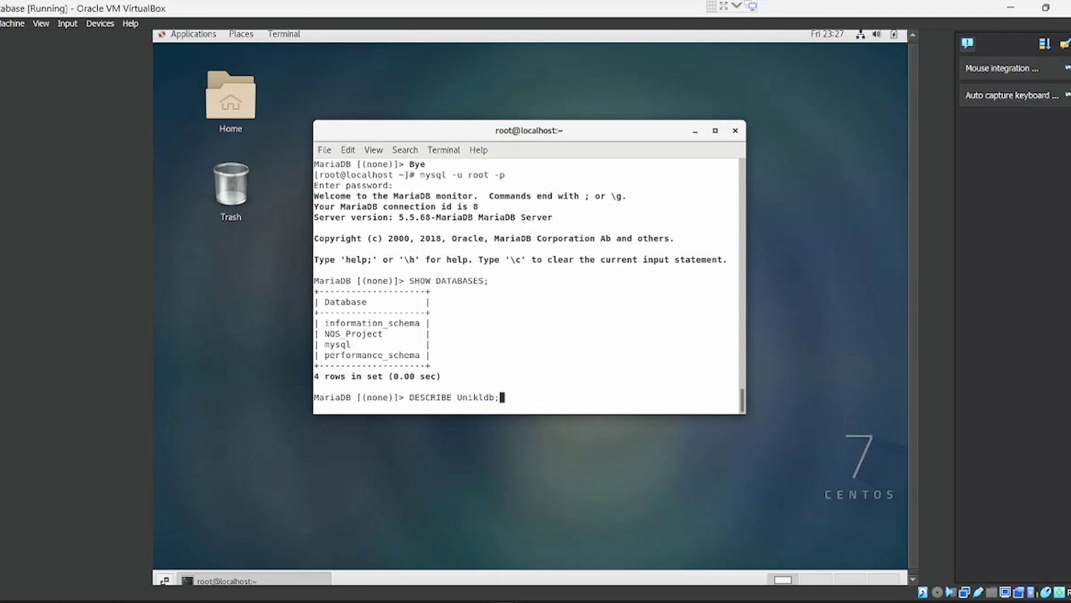
key("Return")
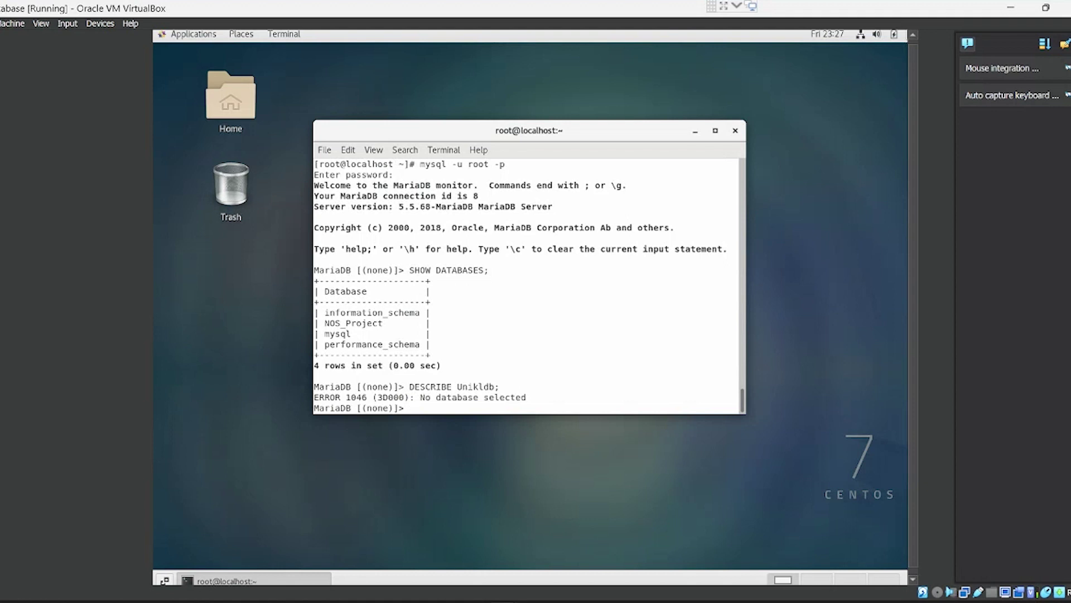
key("Up")
key("Up")
key("Up")
key("Return")
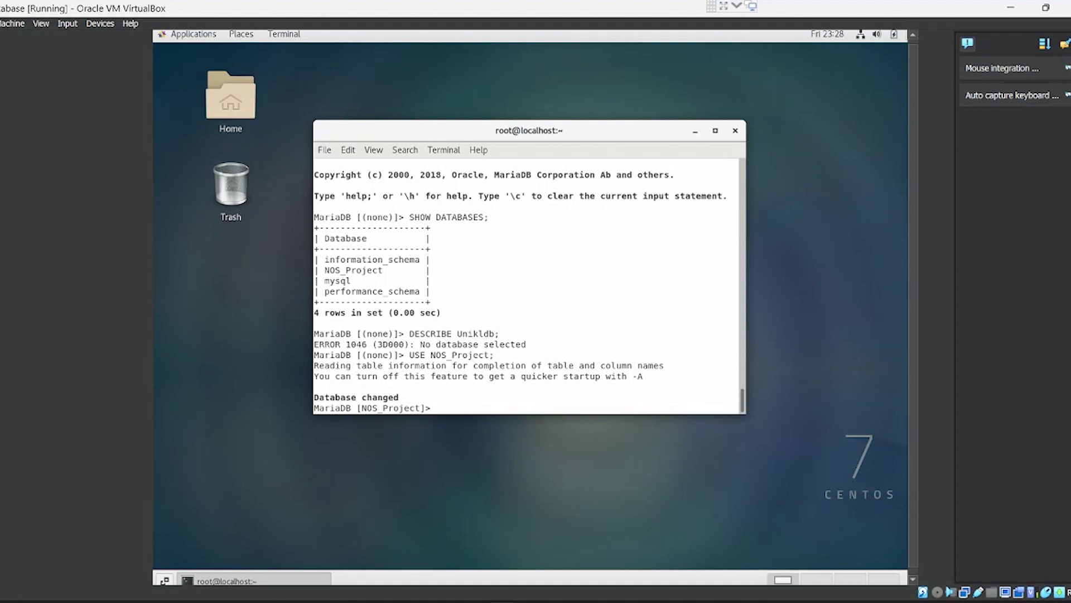
Step: Run DESCRIBE Unikldb; after fixing the missing semicolon, showing id, name, email and age columns
type("DESCRIBE uNIK")
key("BackSpace")
key("BackSpace")
key("BackSpace")
key("BackSpace")
type("Unikldb")
key("Return")
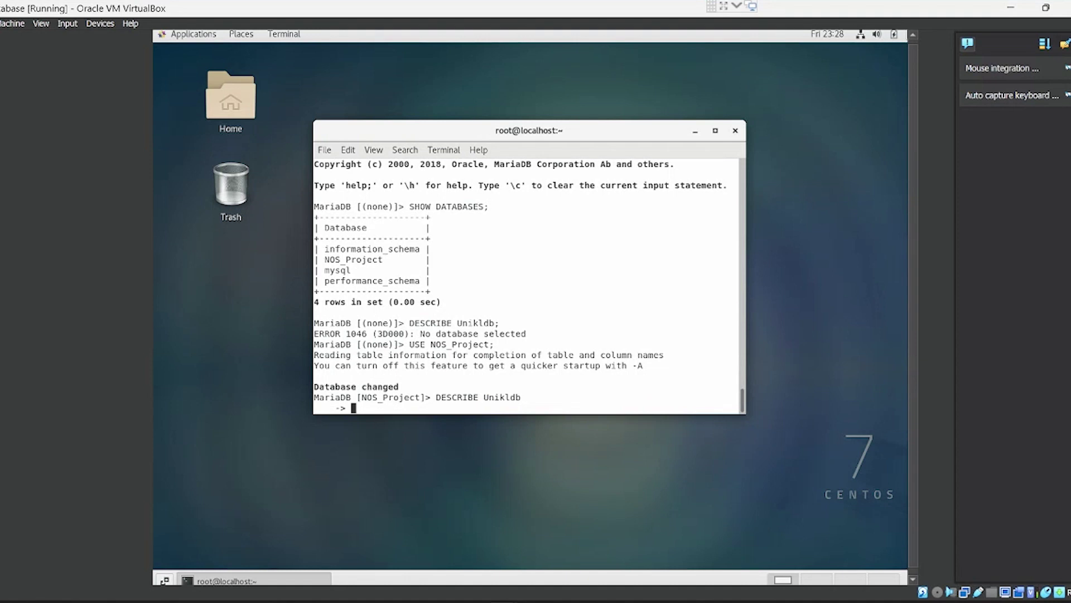
type("DESCRIBE Unikldb")
type(";")
key("Return")
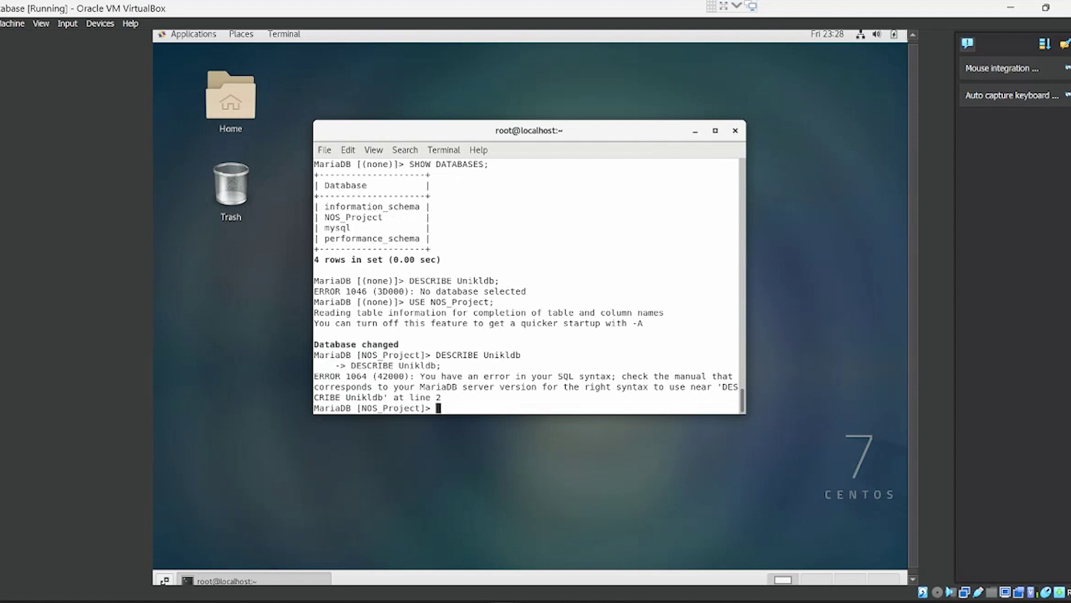
key("Up")
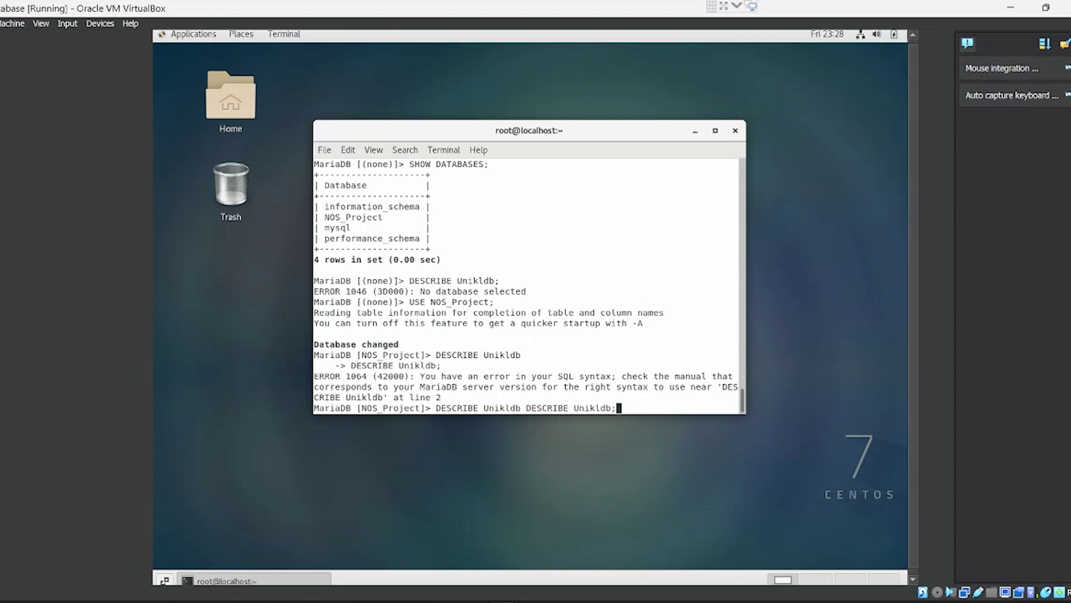
key("BackSpace")
key("BackSpace")
key("BackSpace")
key("BackSpace")
key("BackSpace")
key("BackSpace")
key("BackSpace")
key("BackSpace")
key("BackSpace")
key("BackSpace")
key("BackSpace")
key("BackSpace")
key("BackSpace")
key("BackSpace")
key("BackSpace")
key("BackSpace")
key("BackSpace")
key("BackSpace")
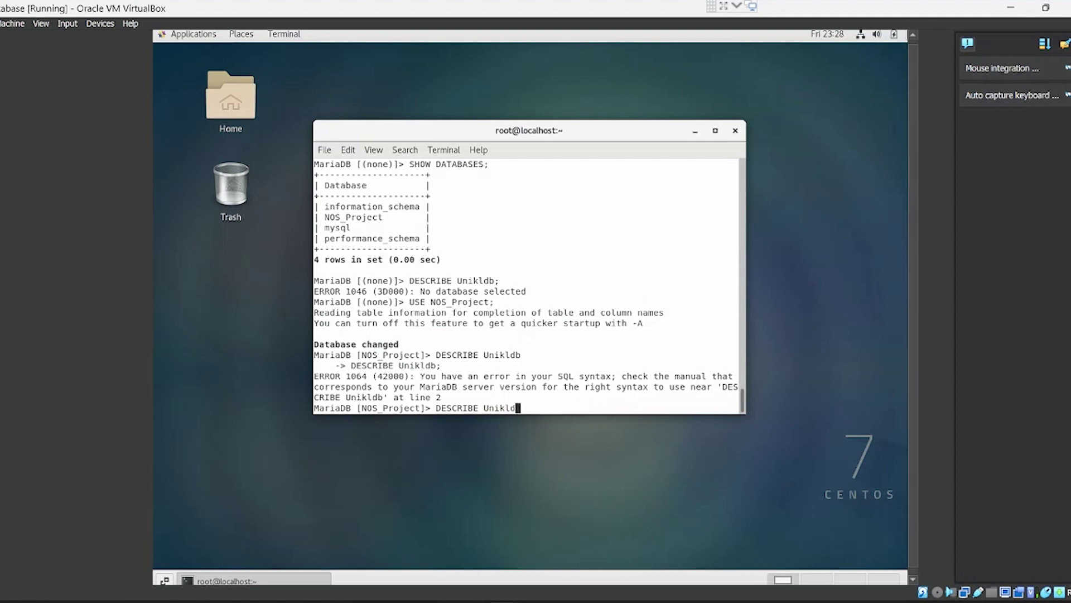
type(";")
key("Return")
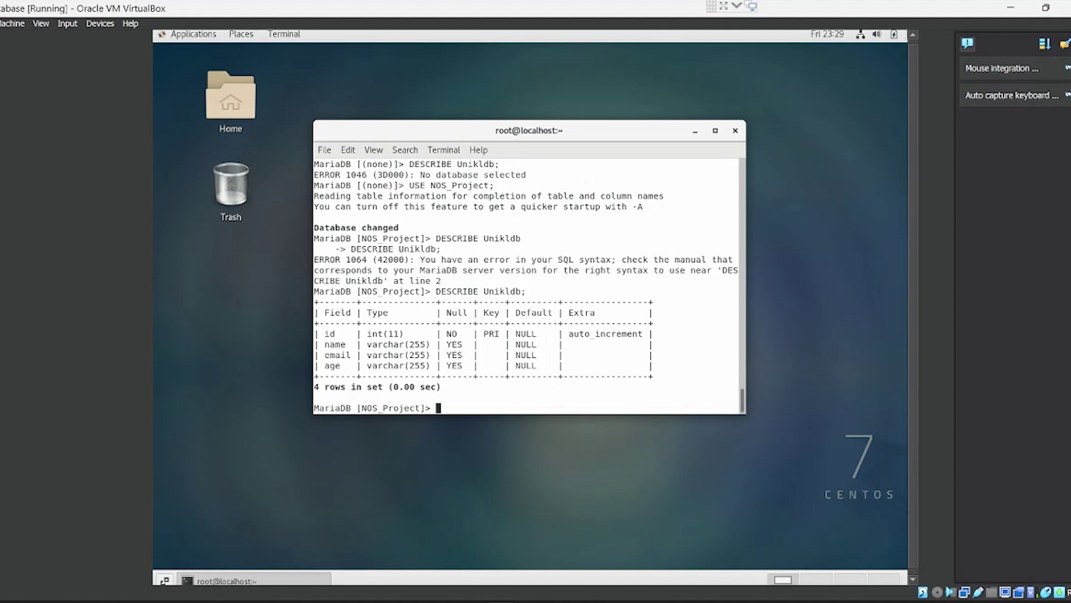
Step: Start an INSERT INTO Unikldb(name,email,age) value (...) statement
type("INSERT INTO Unikl")
key("Tab")
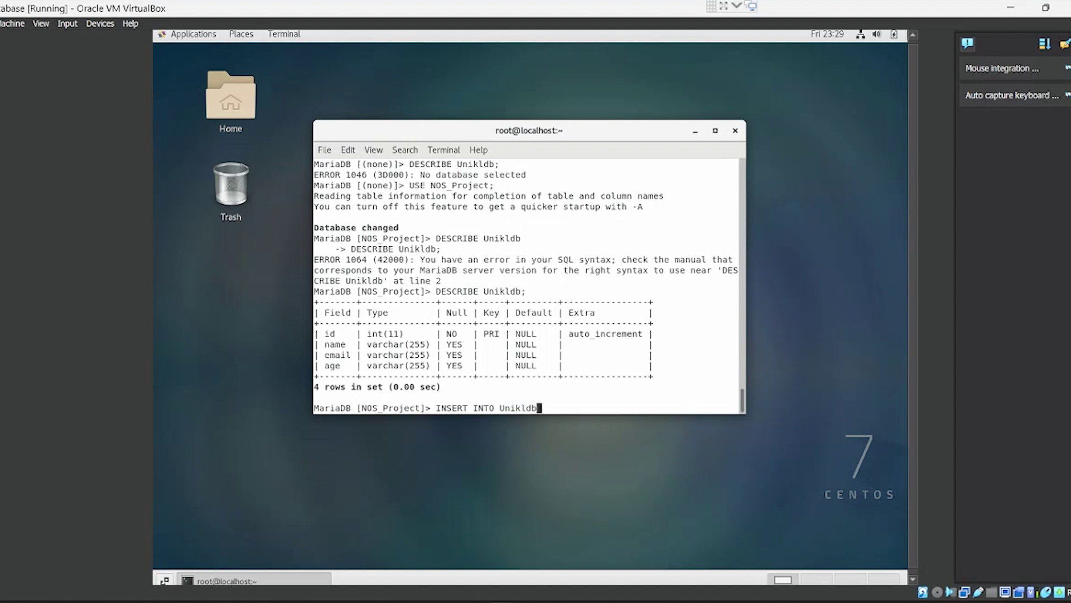
type("()")
key("Left")
type("name, email,age) values")
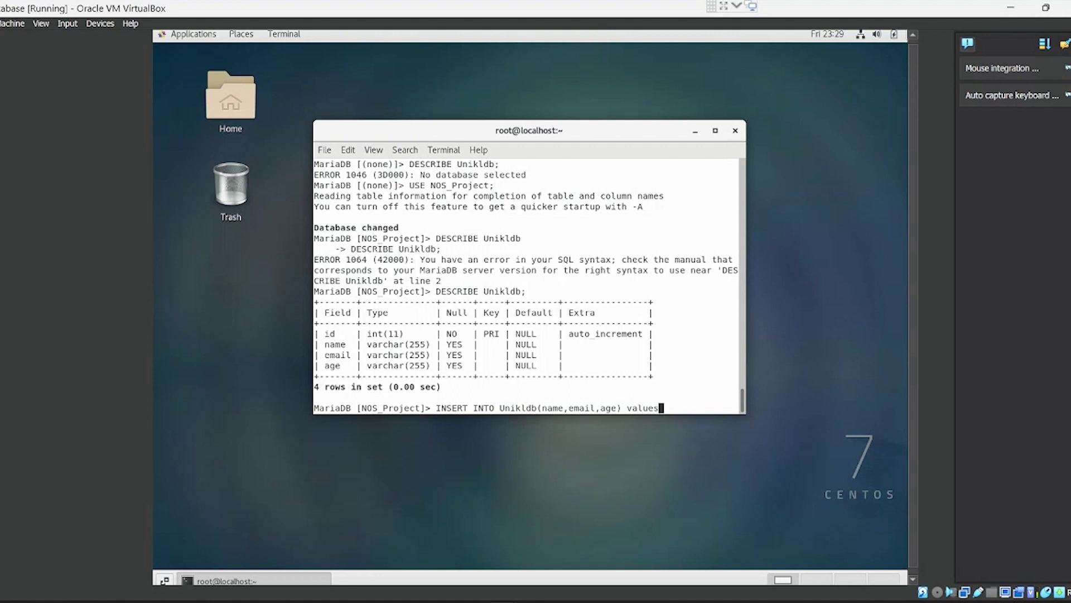
key("BackSpace")
type("()")
key("Left")
Step: Fill in the person's name, e-mail and age 23, and run the INSERT
key("Left")
key("BackSpace")
key("BackSpace")
type("'()")
key("Left")
type("''")
type("najmi")
key("Right")
type(",''")
key("Left")
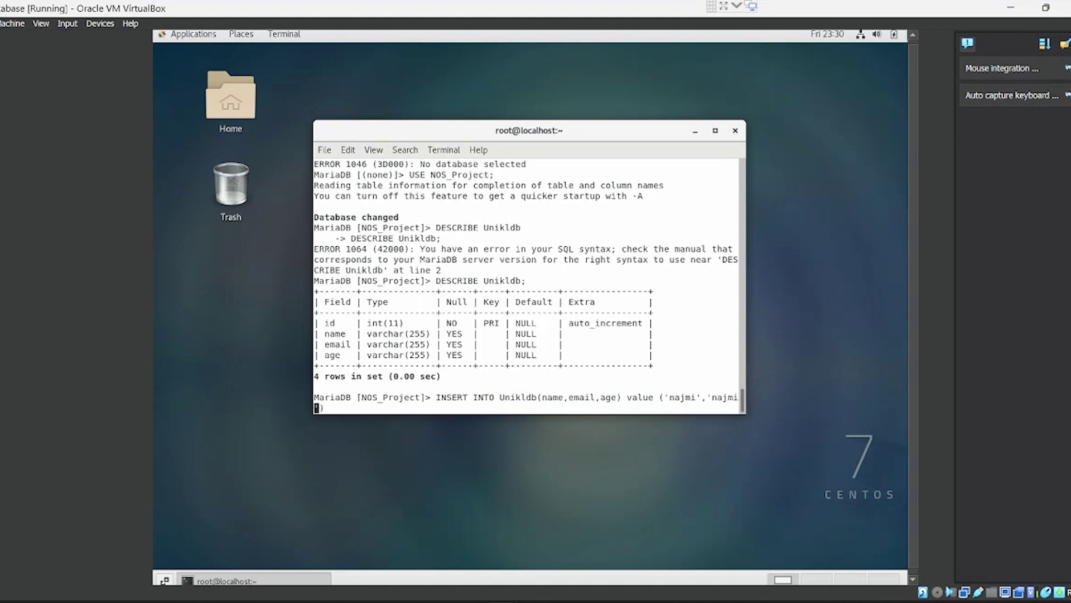
key("Right")
type(",''23")
key("Right")
key("Right")
type(";")
key("Return")
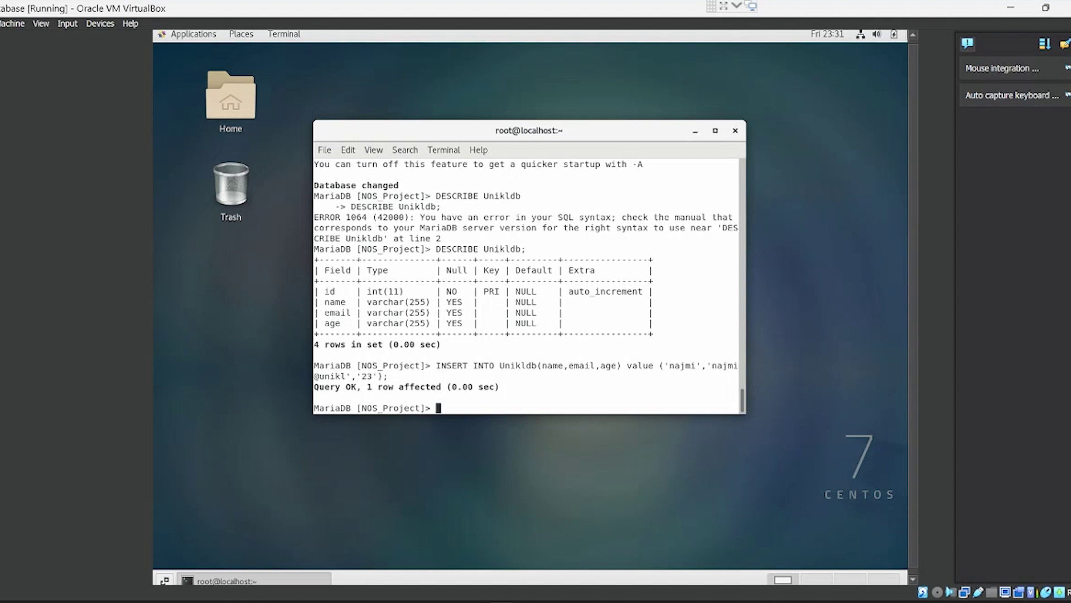
type("SELECT * FROM Unikldb")
Step: Run SELECT * FROM Unikldb; to show all 13 rows, including the new age-23 record
key("Return")
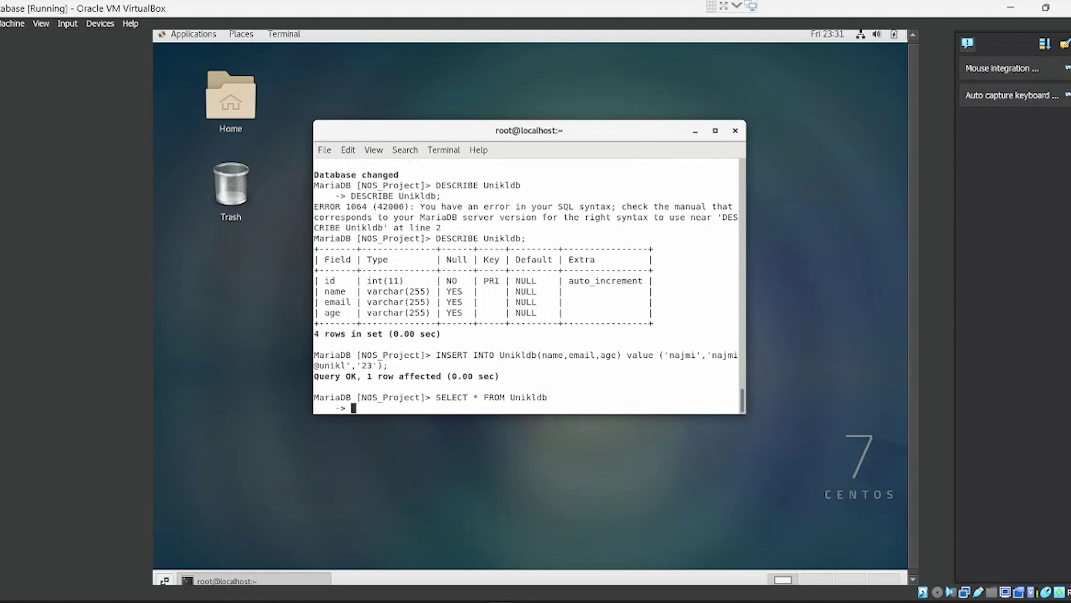
key("Up")
type(";")
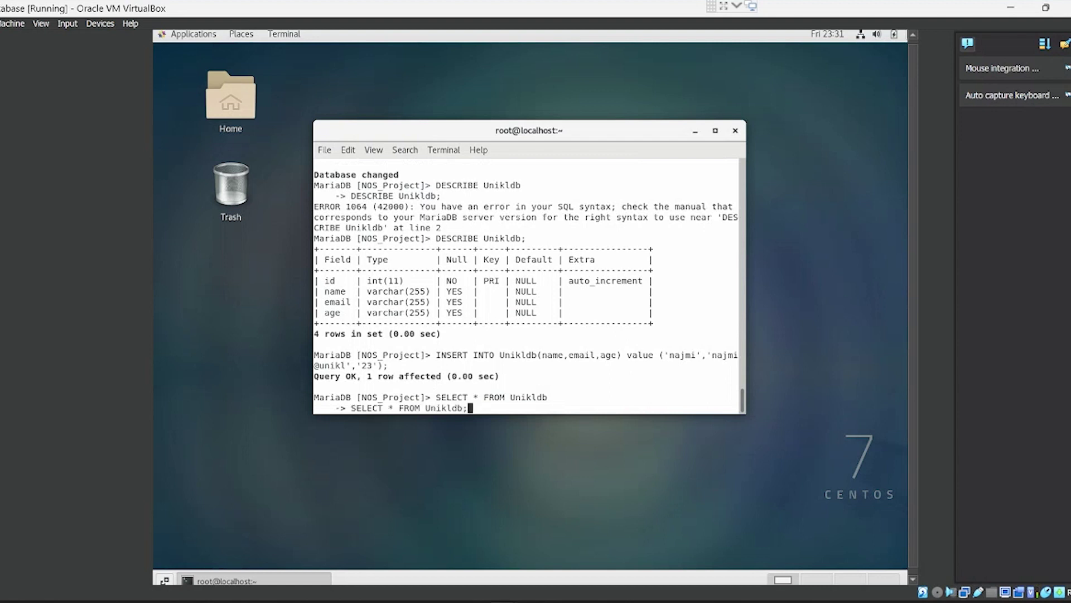
key("Return")
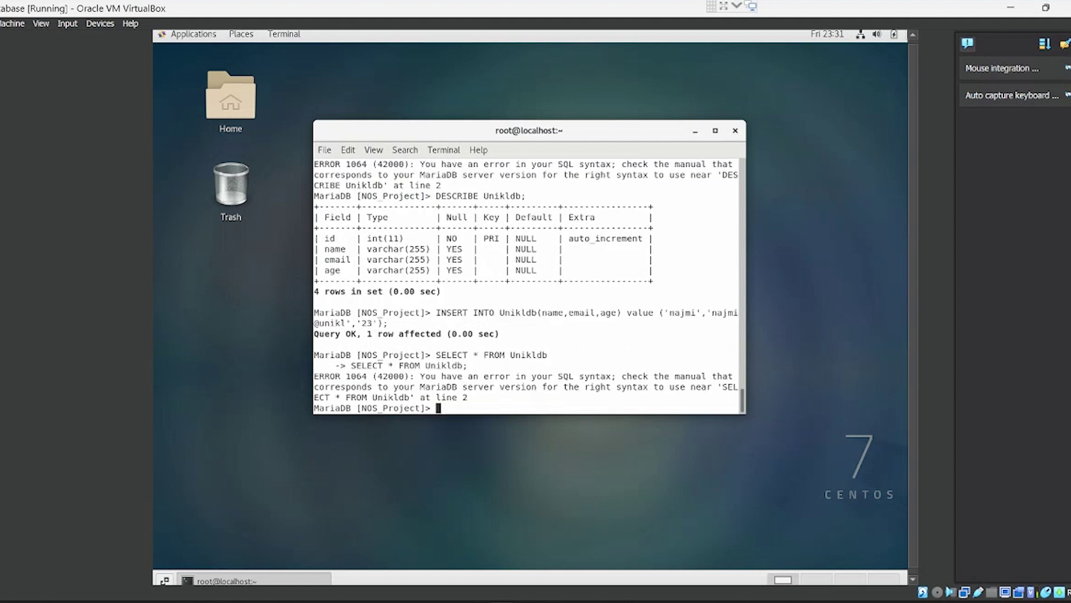
key("Up")
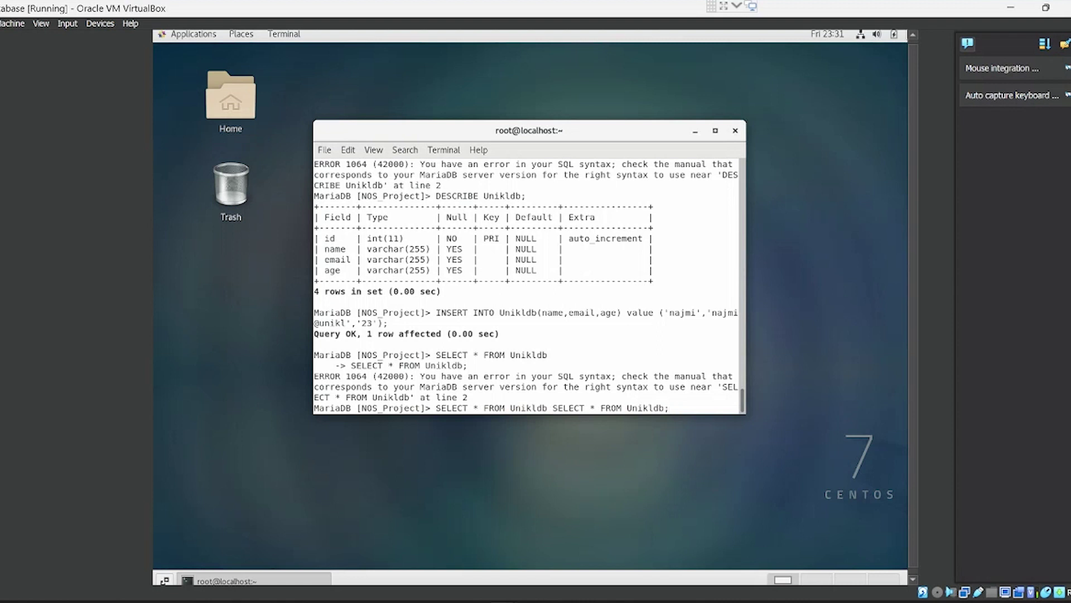
key("Left")
key("Left")
key("Left")
key("Left")
key("Left")
key("Left")
key("Left")
key("Left")
key("Left")
key("Left")
key("Left")
key("Left")
key("Left")
key("Left")
key("Left")
key("Left")
key("Left")
key("Left")
key("Left")
key("Left")
key("Left")
key("Left")
key("Left")
key("BackSpace")
key("BackSpace")
key("BackSpace")
key("BackSpace")
key("BackSpace")
key("BackSpace")
key("BackSpace")
key("BackSpace")
key("BackSpace")
key("BackSpace")
key("BackSpace")
key("BackSpace")
key("BackSpace")
key("BackSpace")
key("BackSpace")
key("BackSpace")
key("BackSpace")
key("BackSpace")
key("BackSpace")
key("BackSpace")
key("BackSpace")
key("Right")
key("BackSpace")
key("Return")
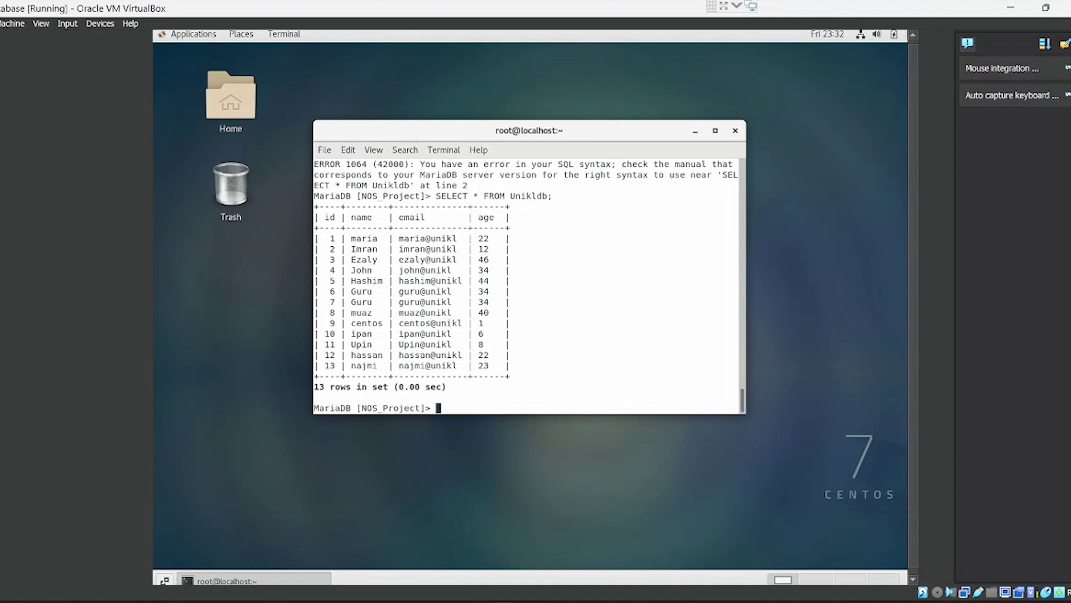
Step: Begin typing the query SELECT user,host
type("SELECT user")
key("BackSpace")
type(",host")
Step: Run SELECT user, host FROM mysql.user; listing 4 accounts, including webserver at 172.16.100.5
key("Left")
key("Left")
key("Left")
key("Left")
key("Right")
key("Right")
key("Right")
key("Right")
type("FROM ")
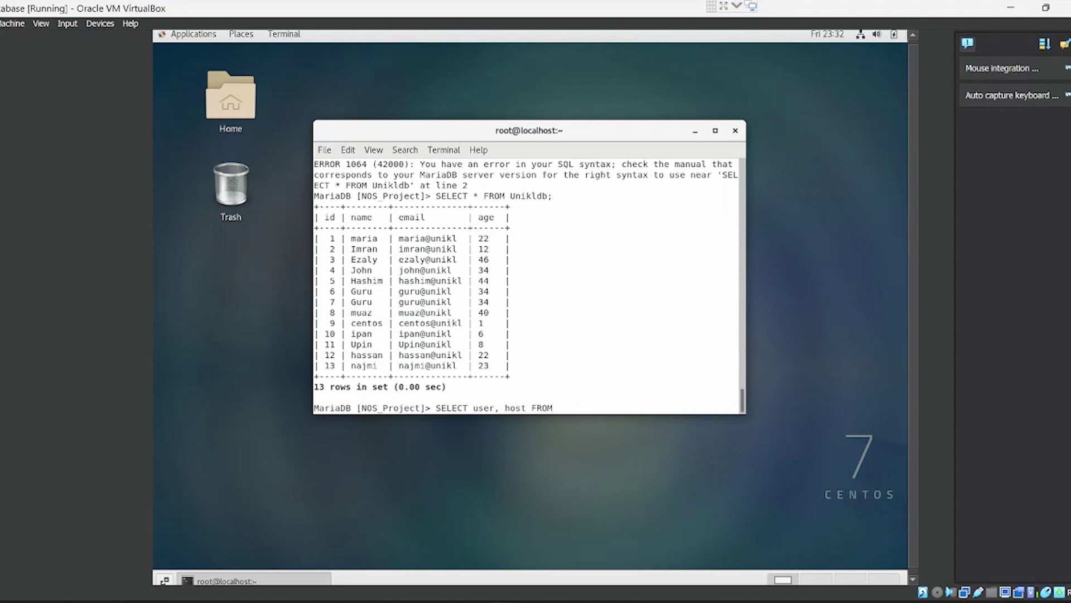
type("mysql.user;")
key("Return")
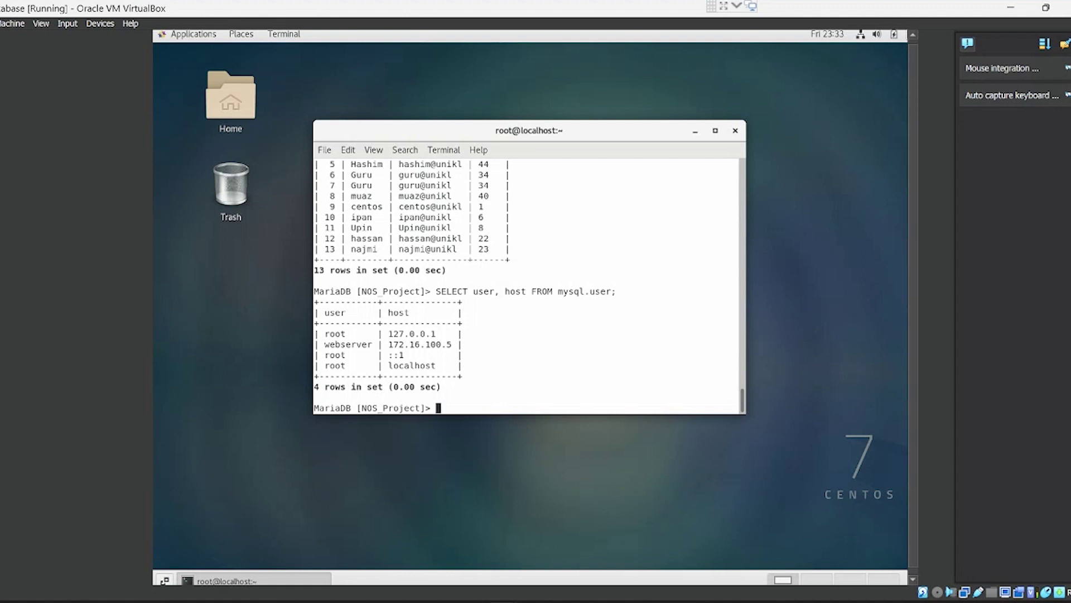
Step: Run SHOW GRANTS FOR 'webserver'@'172.16.100.5'; to list its privileges, including ALL PRIVILEGES on NOS_Project
type("SHOOW")
key("BackSpace")
key("BackSpace")
type("W")
type(" GRAN")
type("TS")
type(" FOR")
type(" '")
type("'")
key("Left")
type("webse")
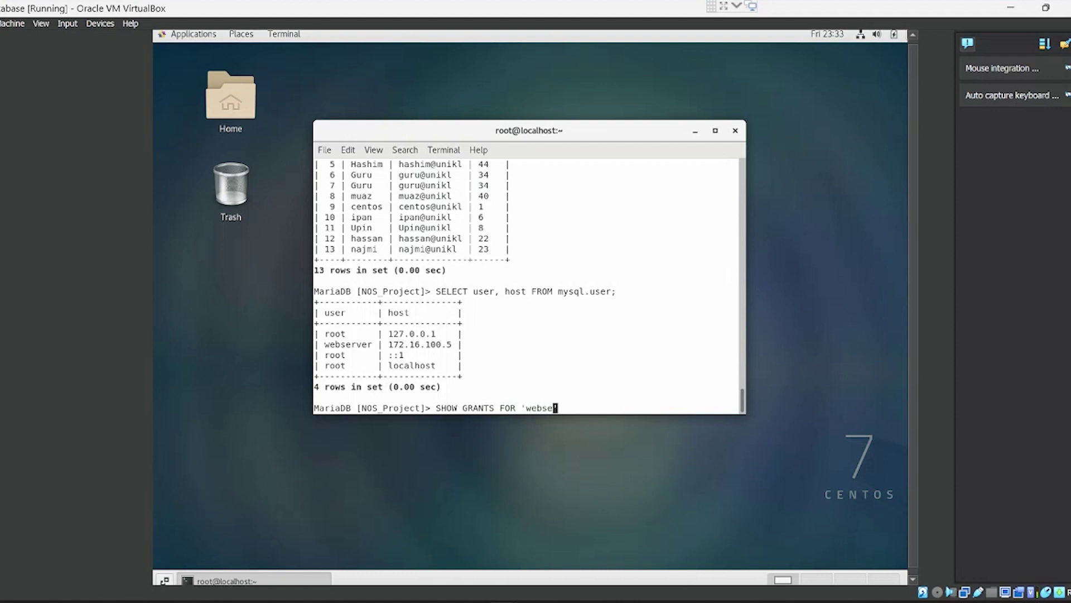
type("rver")
key("Right")
type("@''")
key("Left")
type("172.16.100.5")
key("Right")
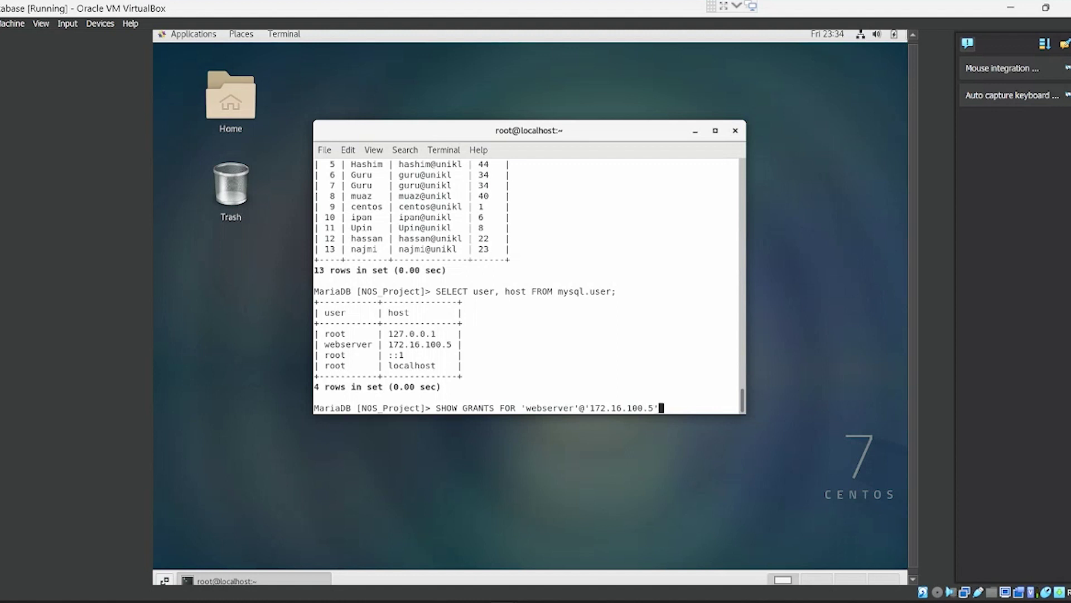
type(";")
key("Return")
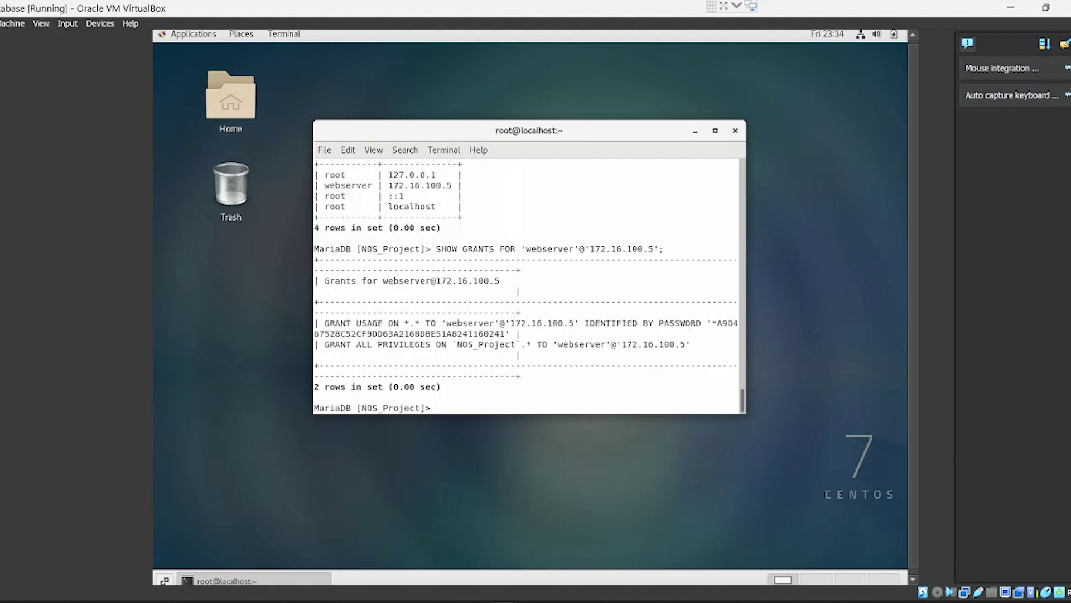
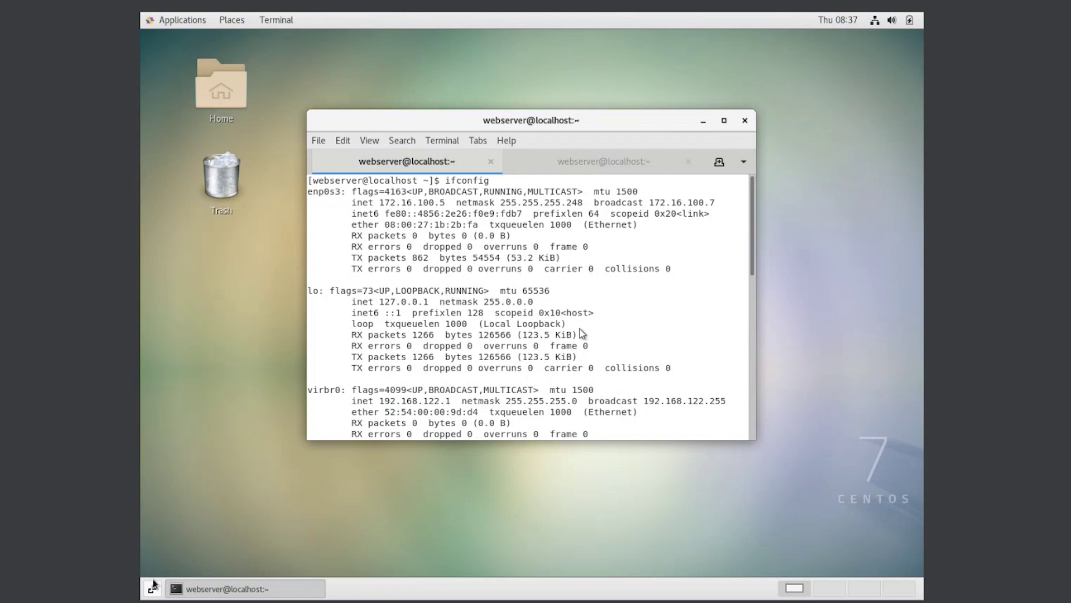
Step: Highlight the web server's IP address 172.16.100.5 in the first session's output
left_click(479, 225)
left_click(528, 244)
left_click_drag(380, 203, 450, 204)
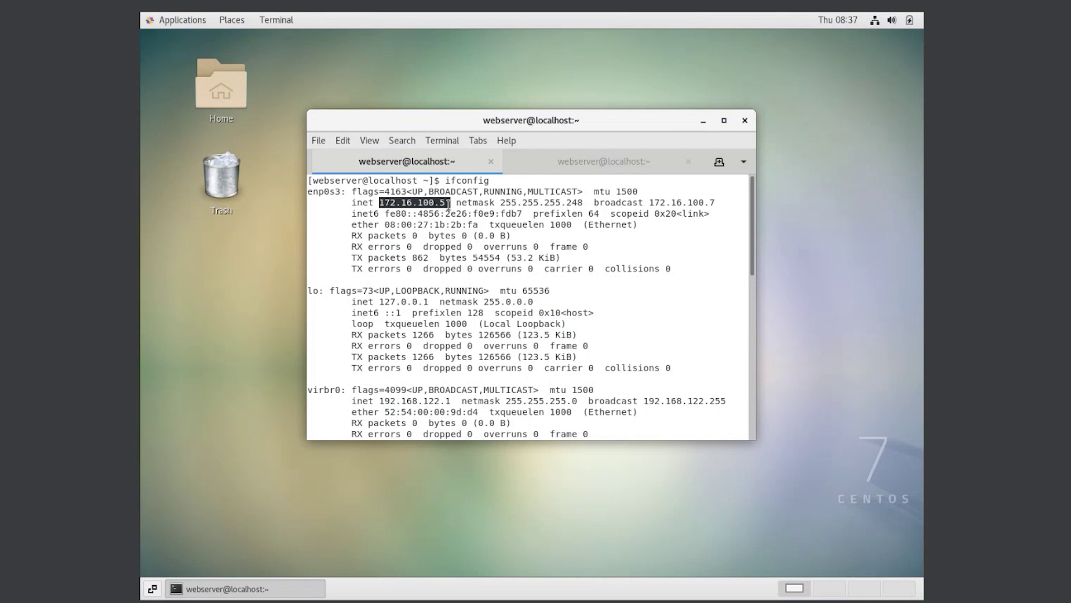
left_click(458, 202)
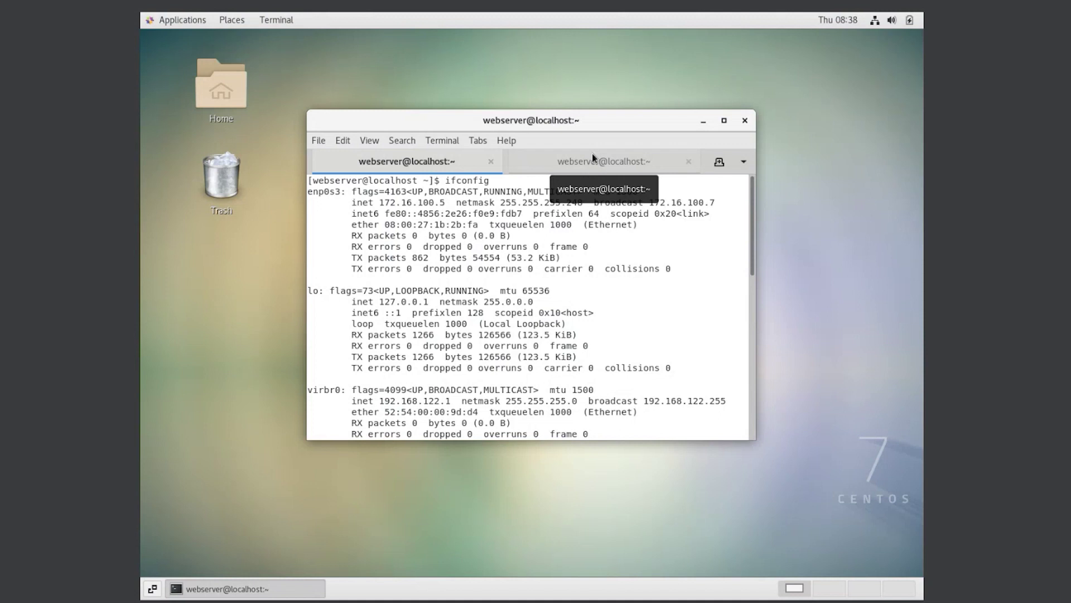
Step: Show the second session's yum output: httpd, mod_ssl, mariadb, php and php-mysql already installed
left_click(594, 158)
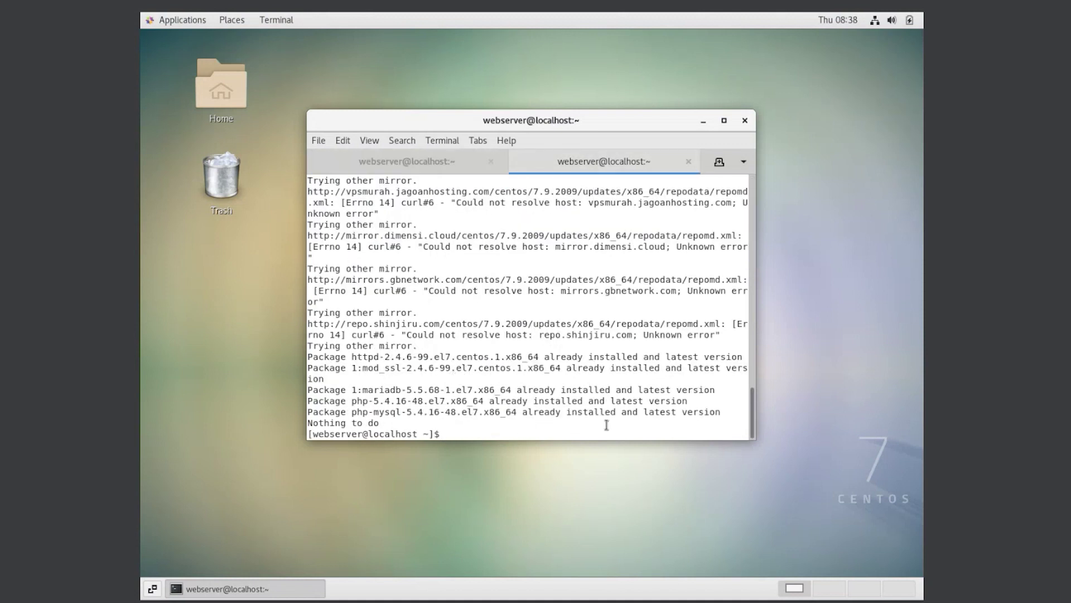
left_click_drag(714, 417, 308, 386)
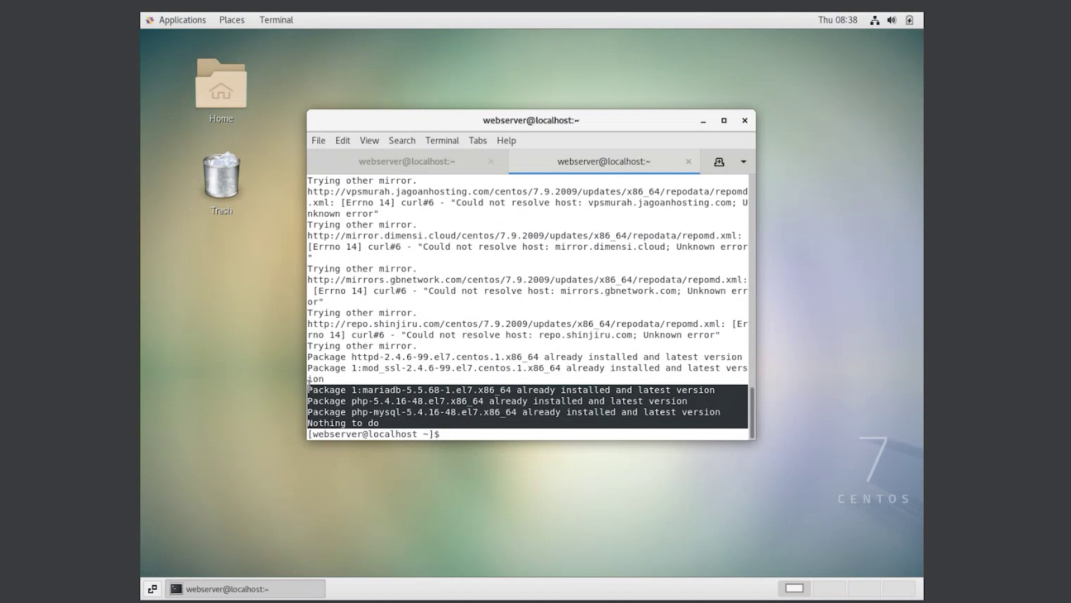
left_click(548, 438)
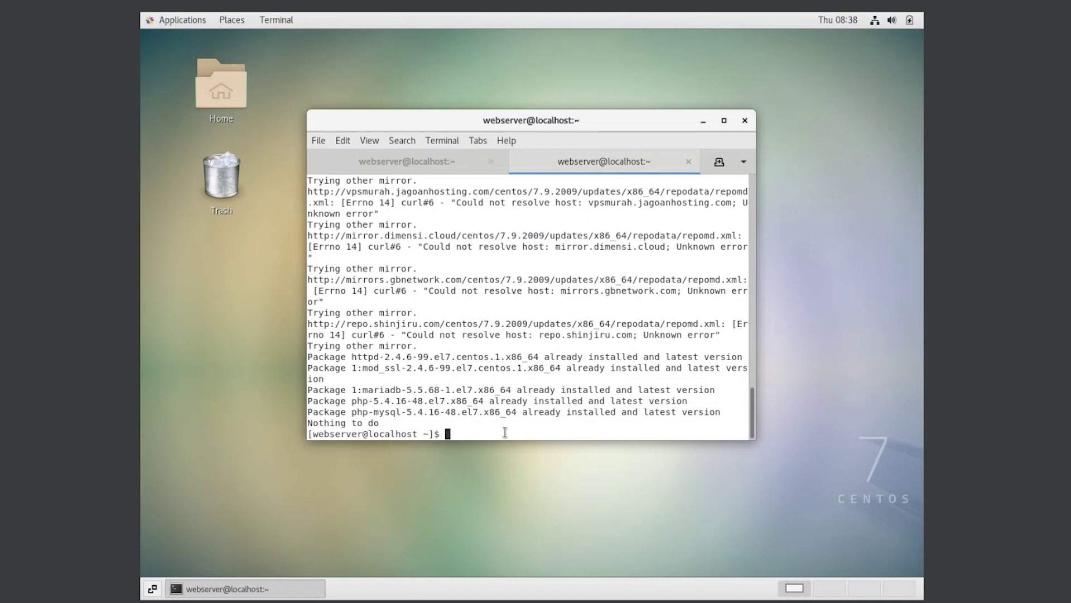
Step: Scroll through the first session's 'sudo systemctl status httpd' output showing Apache active (running)
left_click(411, 168)
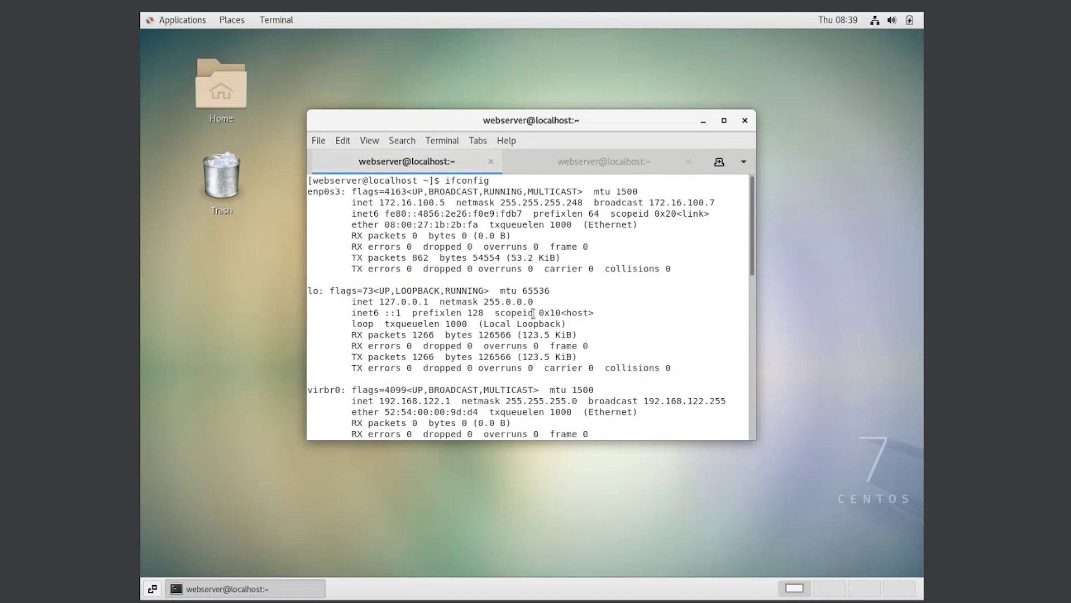
scroll(534, 314, "down", 5)
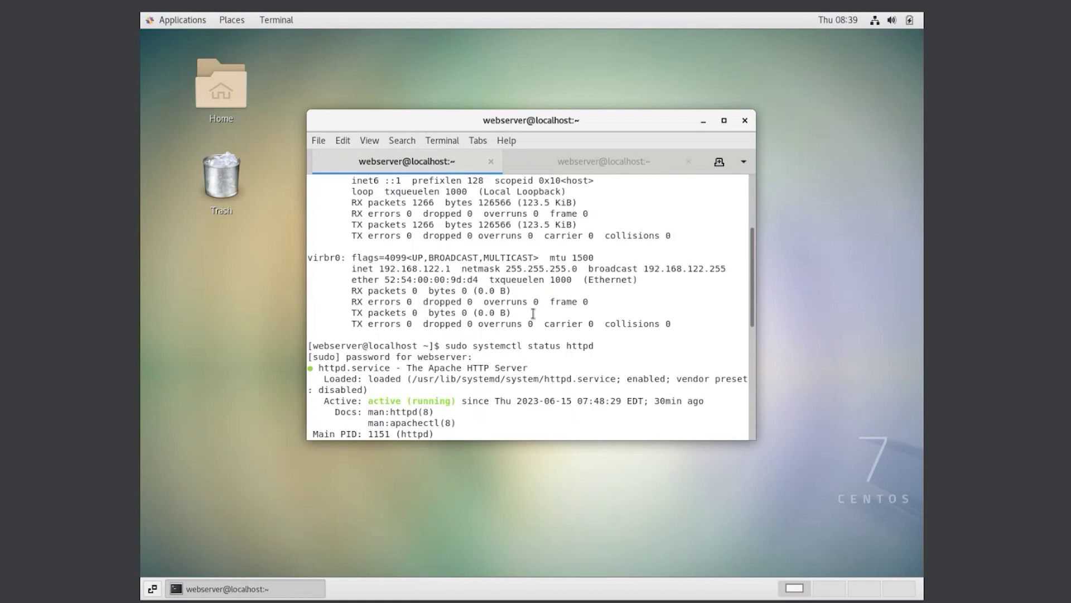
scroll(533, 314, "down", 2)
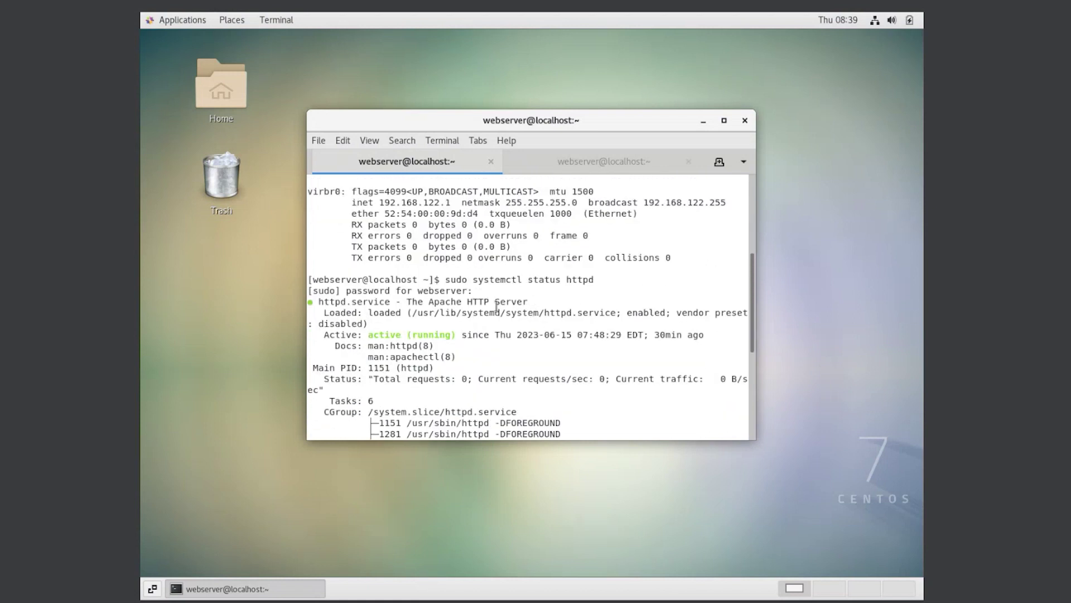
left_click_drag(445, 246, 590, 255)
left_click(407, 303)
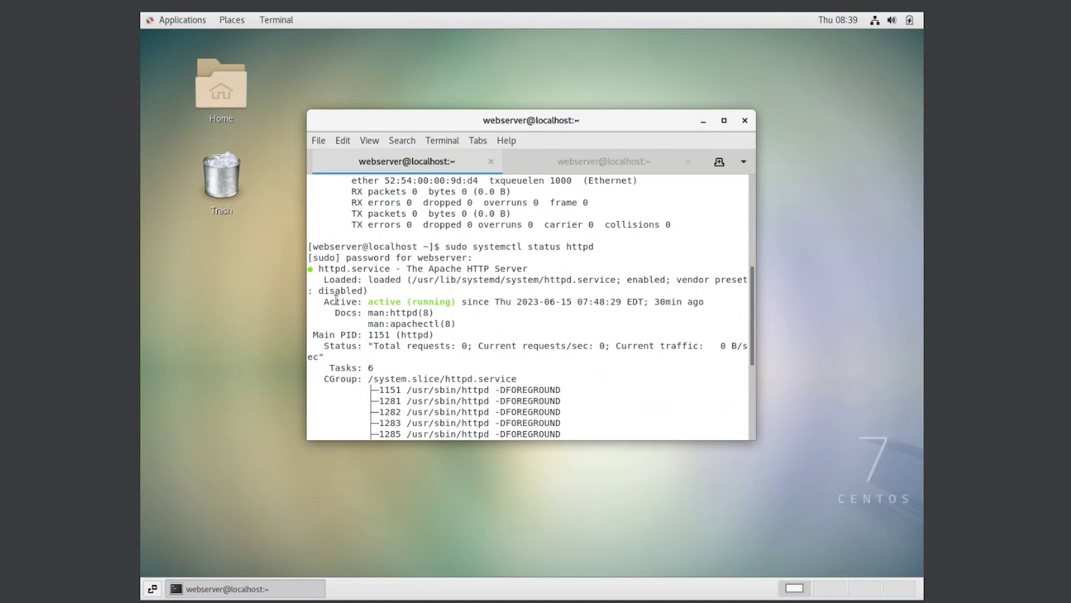
scroll(337, 301, "down", 1)
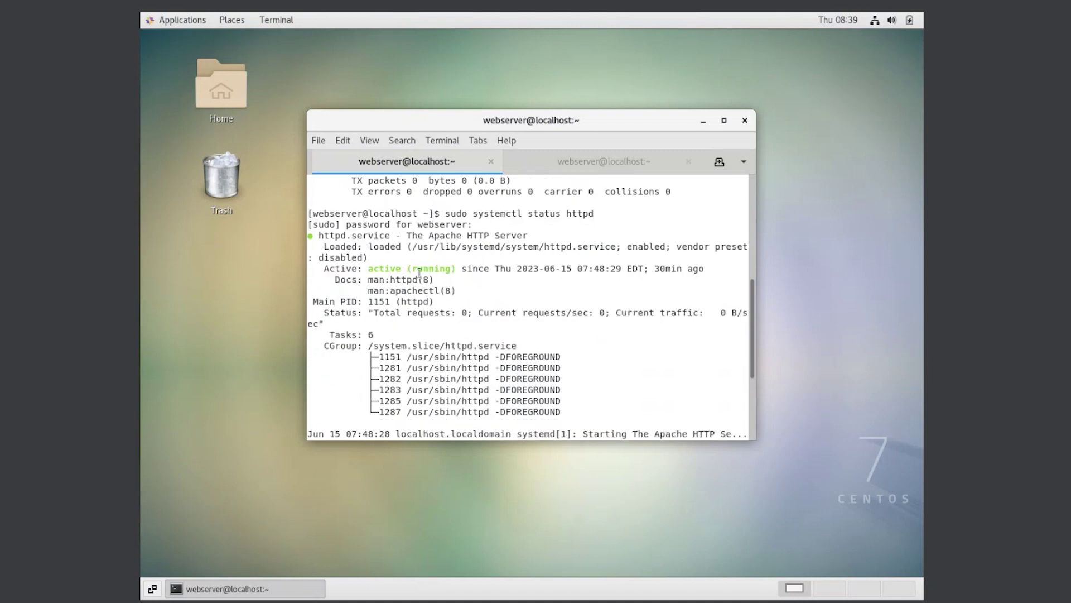
scroll(489, 311, "down", 2)
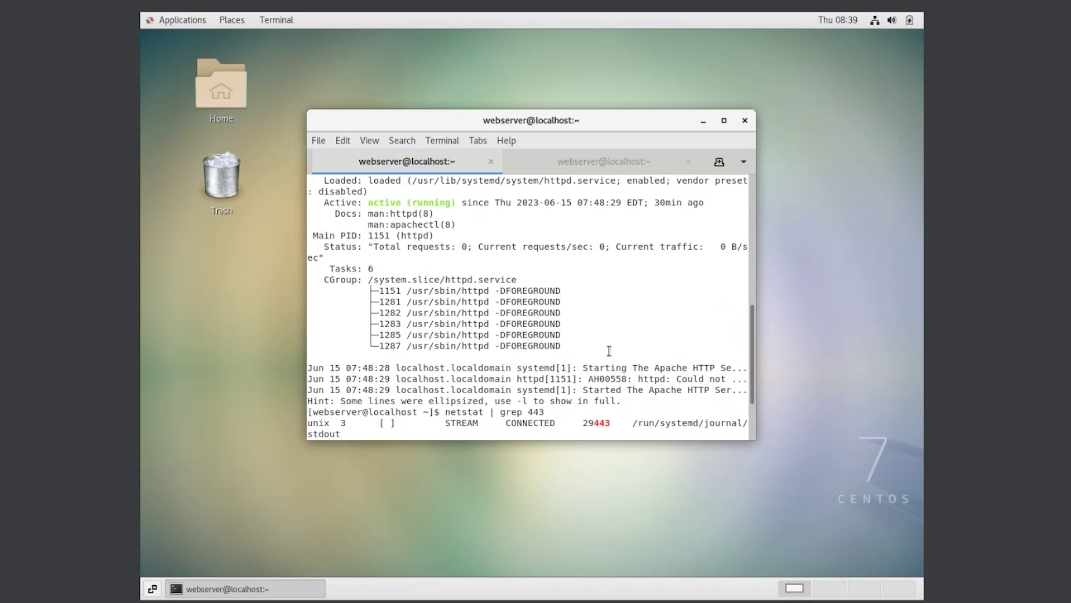
scroll(608, 350, "down", 1)
scroll(609, 351, "down", 2)
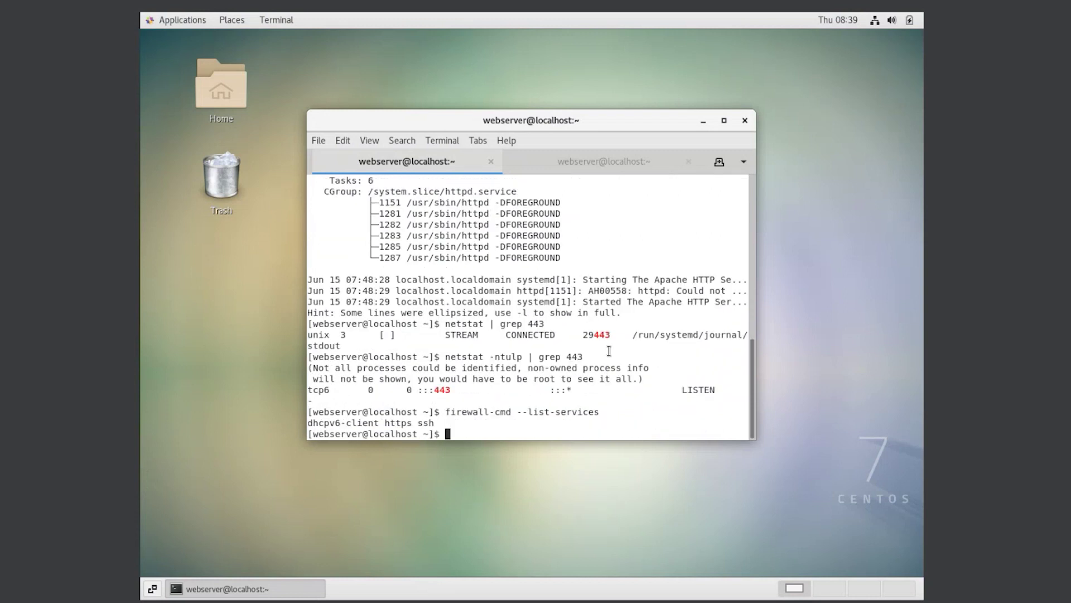
left_click_drag(589, 358, 447, 356)
left_click(484, 361)
left_click_drag(717, 389, 420, 392)
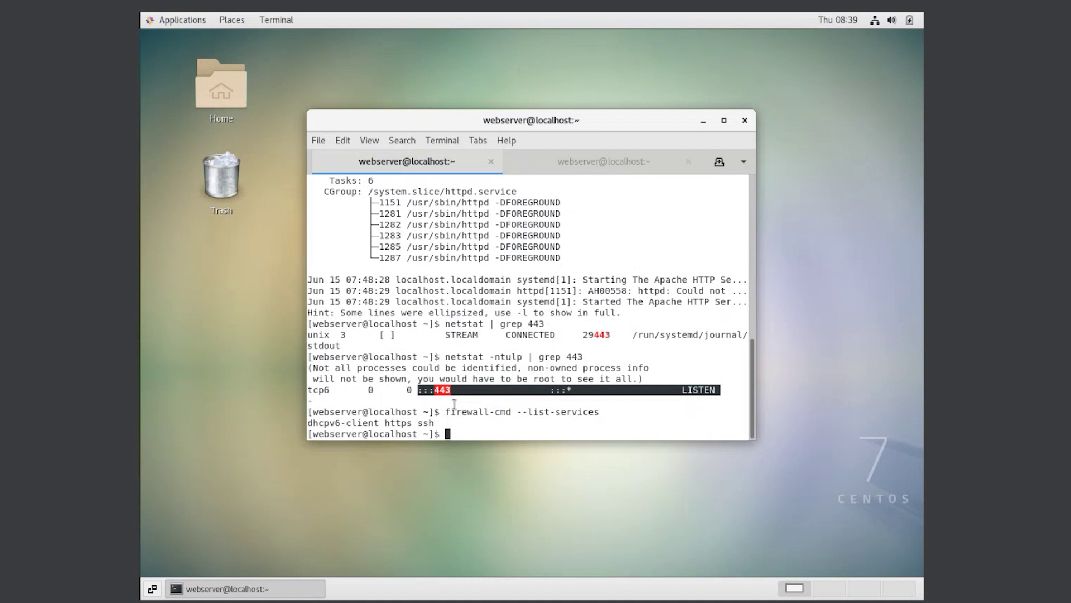
left_click(455, 404)
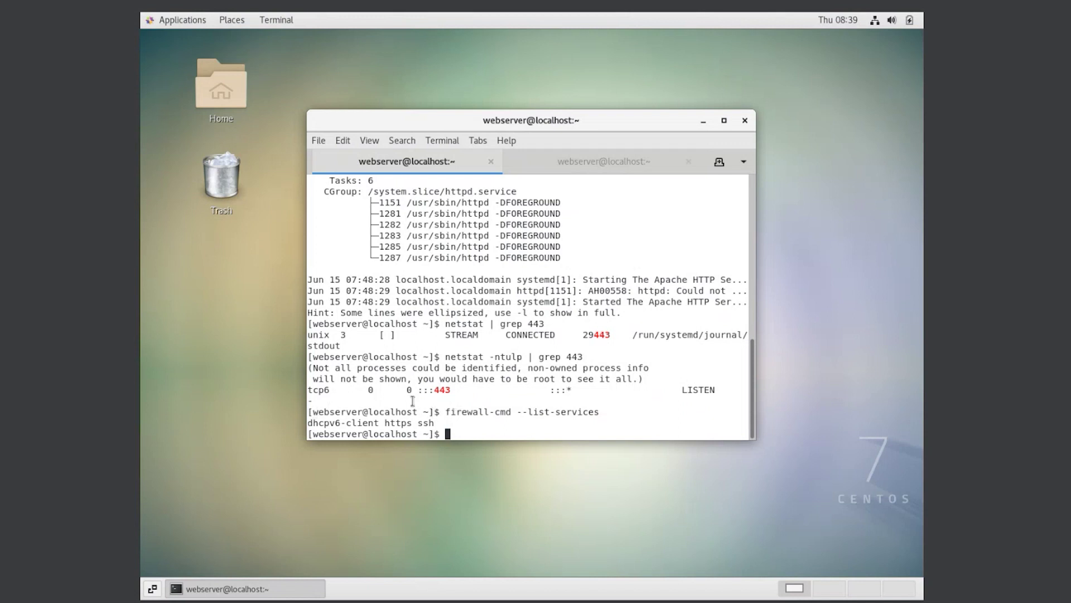
left_click_drag(446, 411, 599, 413)
left_click(610, 413)
left_click_drag(435, 423, 309, 426)
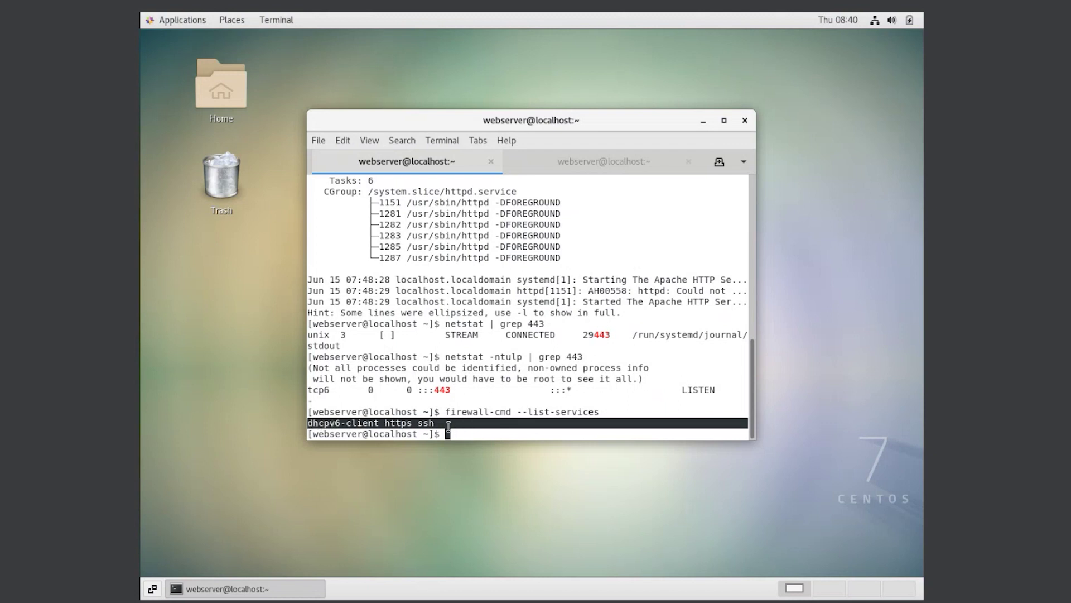
left_click(460, 433)
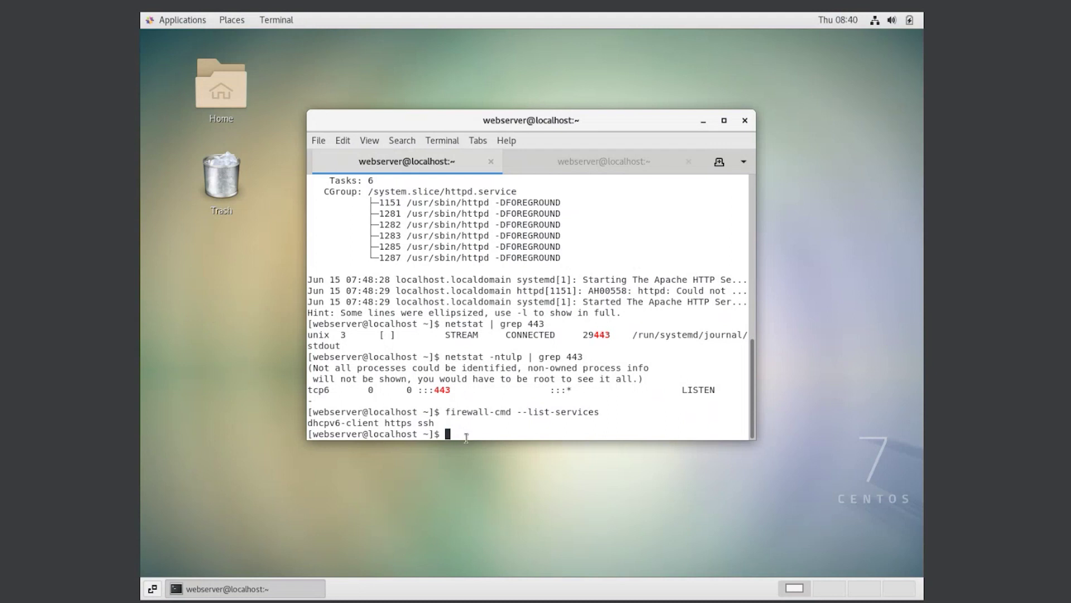
Step: Change into the /var/www/html web folder
type("cd")
type("c")
key("BackSpace")
type("/vr")
key("BackSpace")
type("ar/www/html")
key("Return")
Step: List the folder's files and open index.html in vim
type("ls")
key("Return")
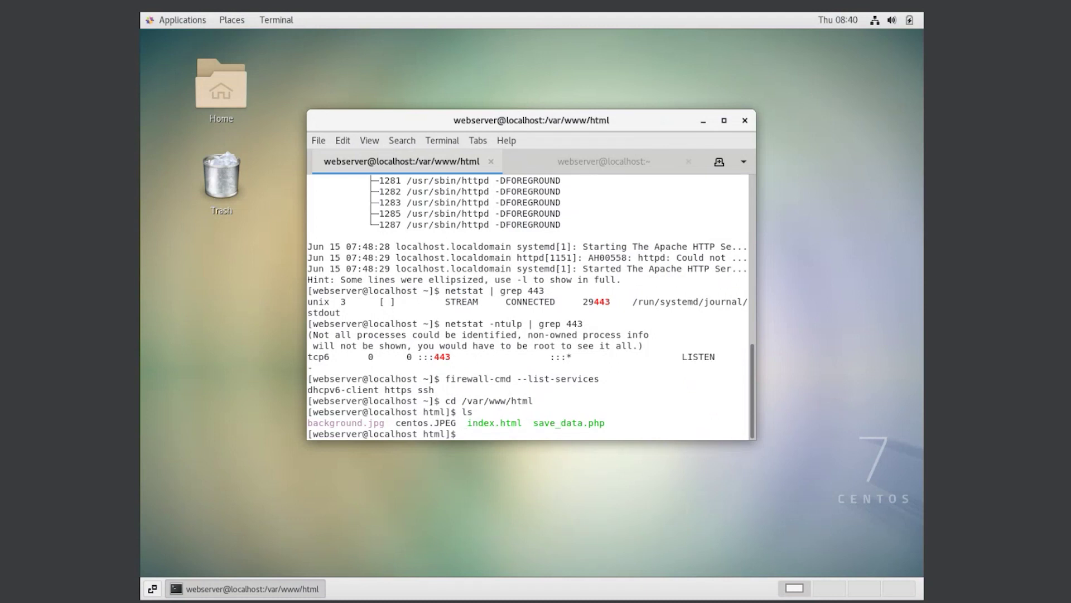
type("vim index.html")
key("Return")
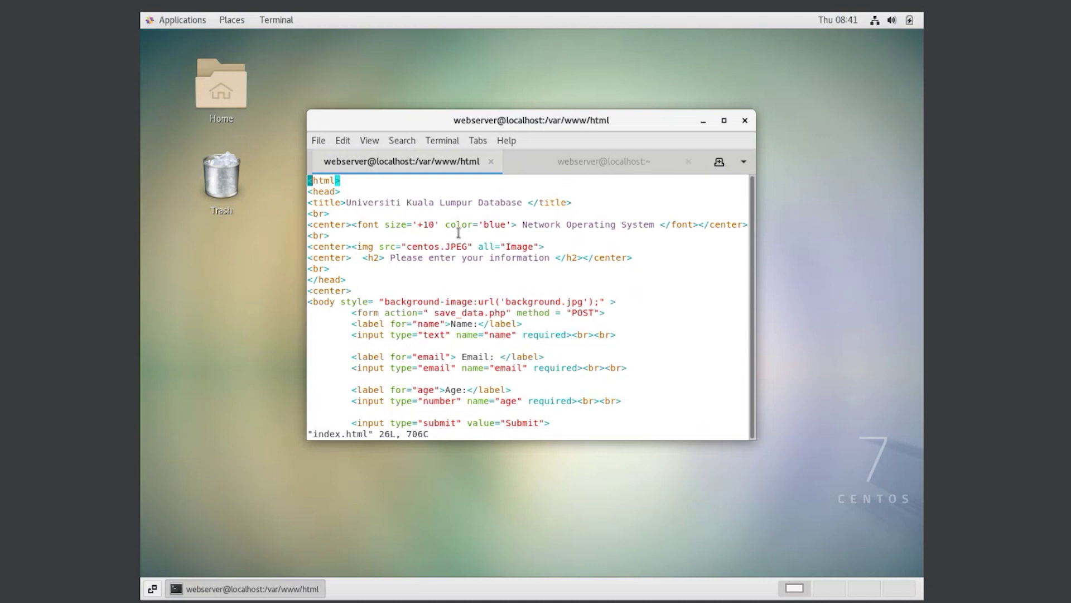
Step: Read index.html's head and 'Universiti Kuala Lumpur Database' title, then quit vim with :wq
left_click_drag(346, 203, 527, 202)
key("Down")
key("Down")
key("Down")
left_click(496, 209)
key("Down")
key("Down")
key("Down")
key("Down")
key("Down")
key("Down")
key("Down")
key("Down")
key("Down")
type(":wq")
key("Return")
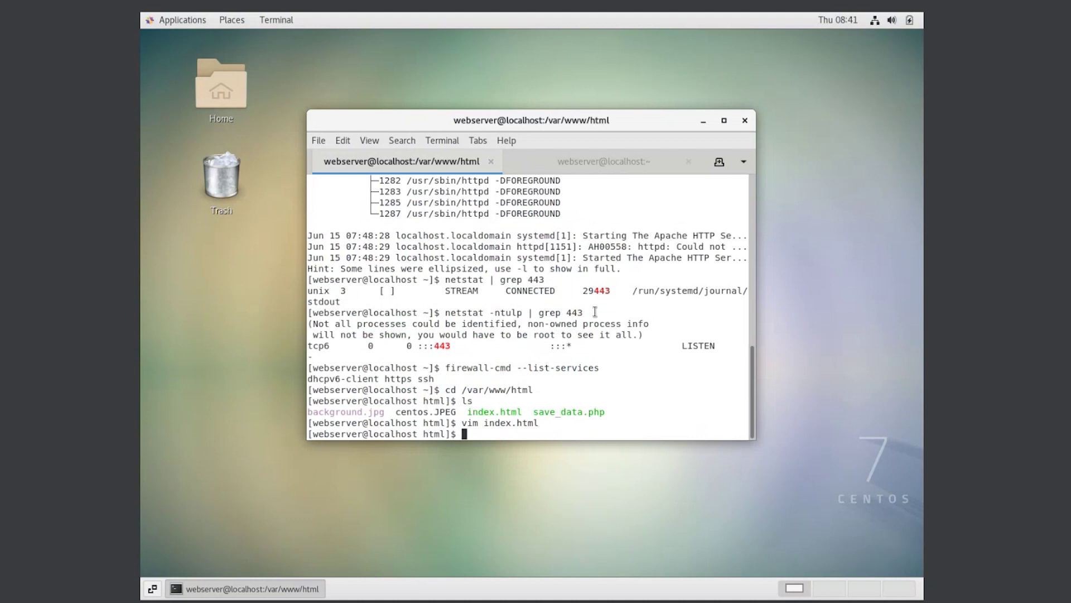
type("ls")
key("Return")
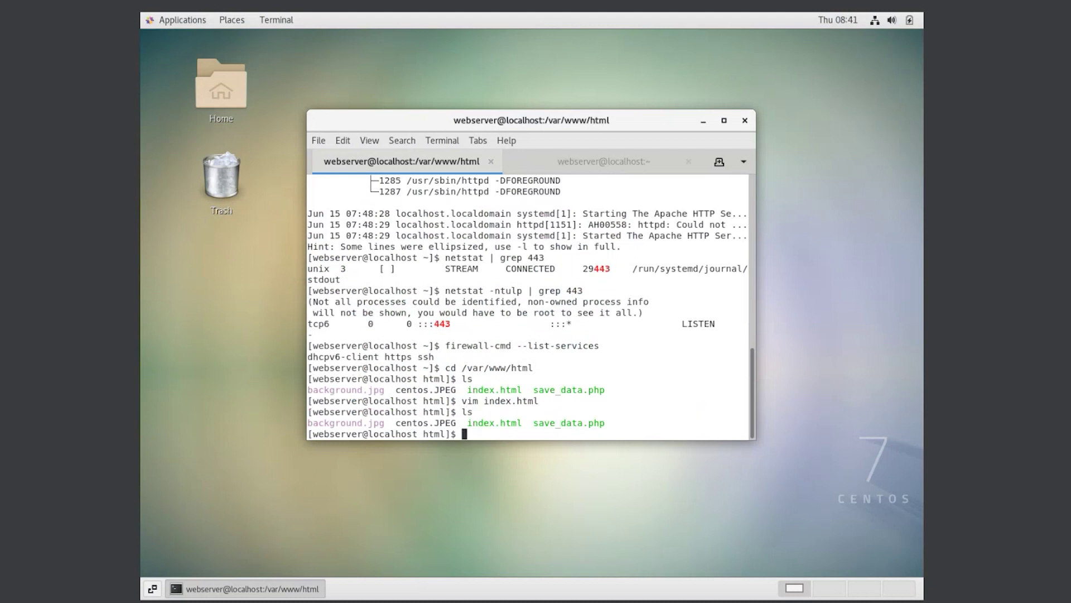
type("vi save")
key("Tab")
key("Return")
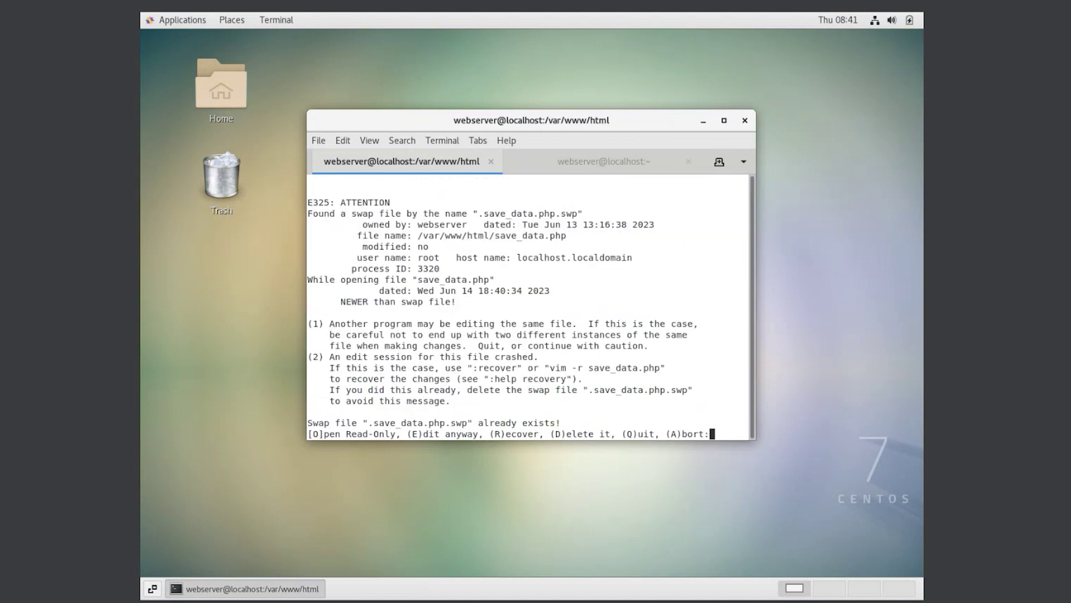
key("e")
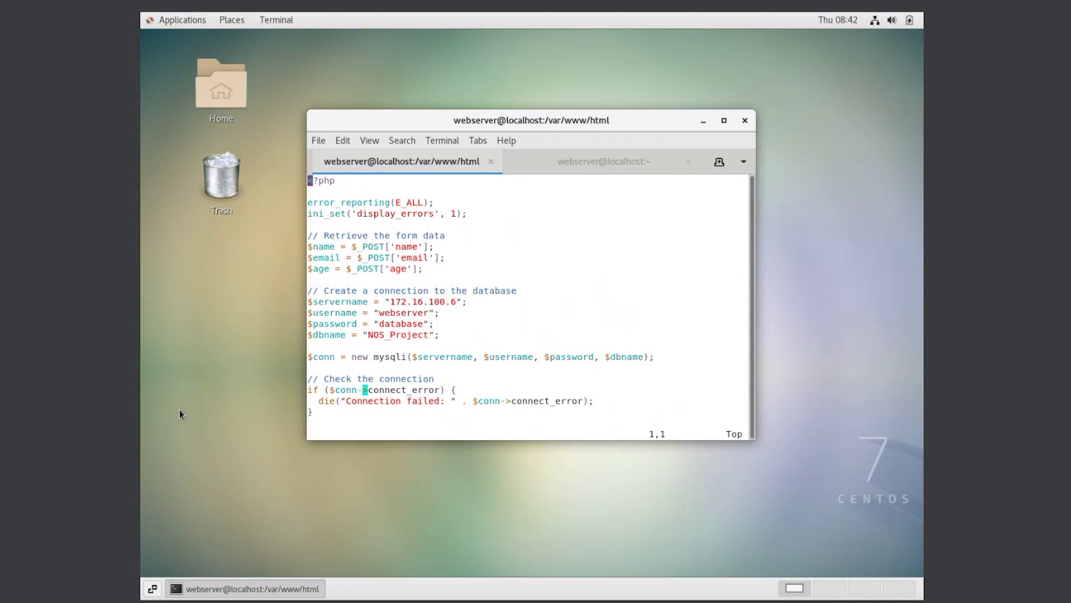
left_click_drag(311, 235, 503, 265)
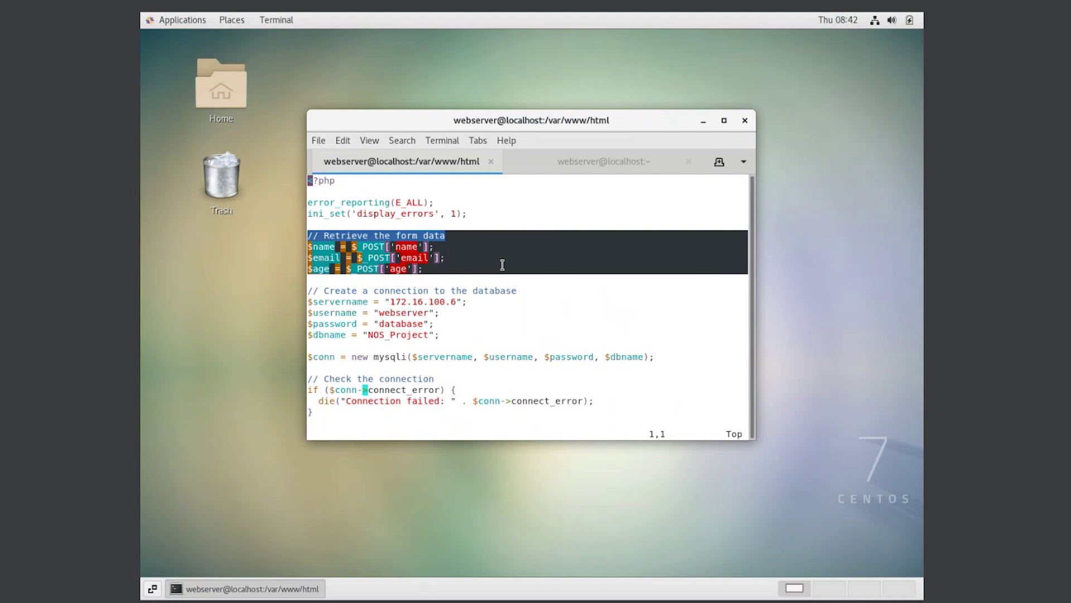
left_click(472, 265)
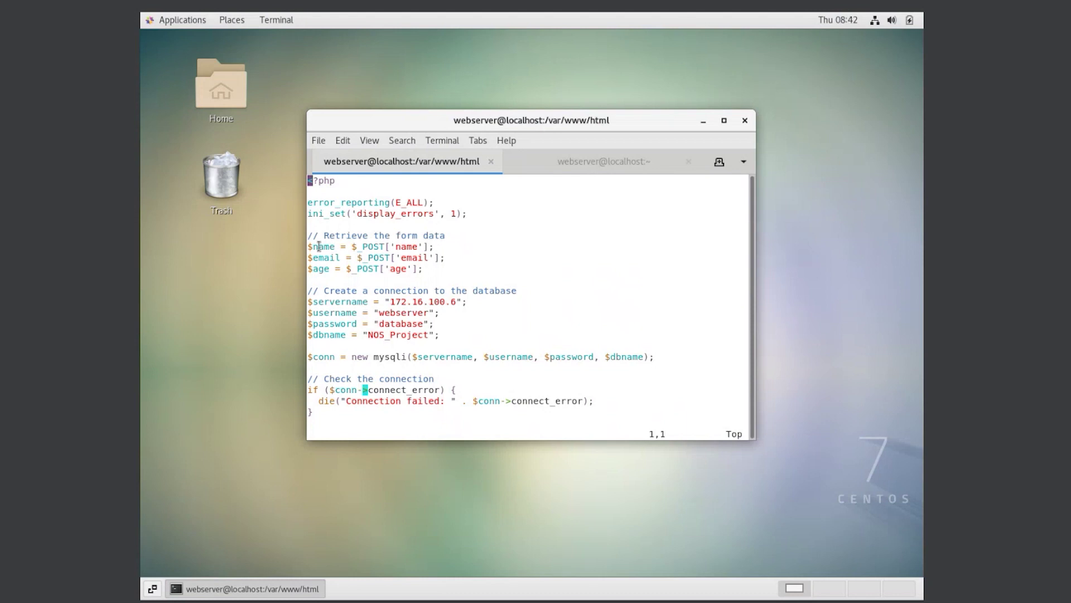
left_click_drag(352, 247, 385, 248)
left_click(428, 271)
left_click_drag(308, 291, 445, 334)
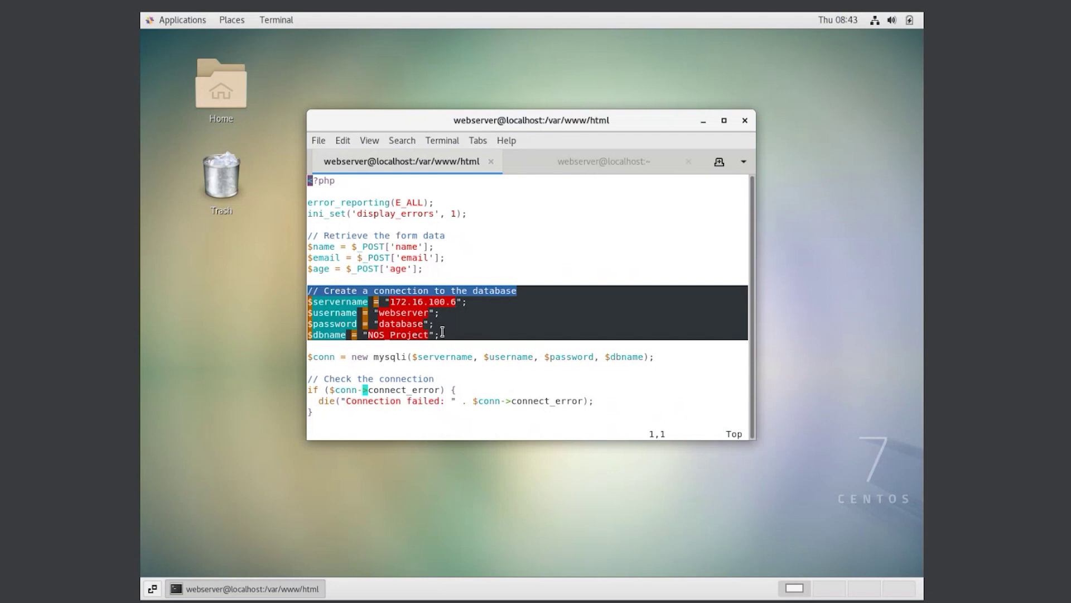
left_click(449, 334)
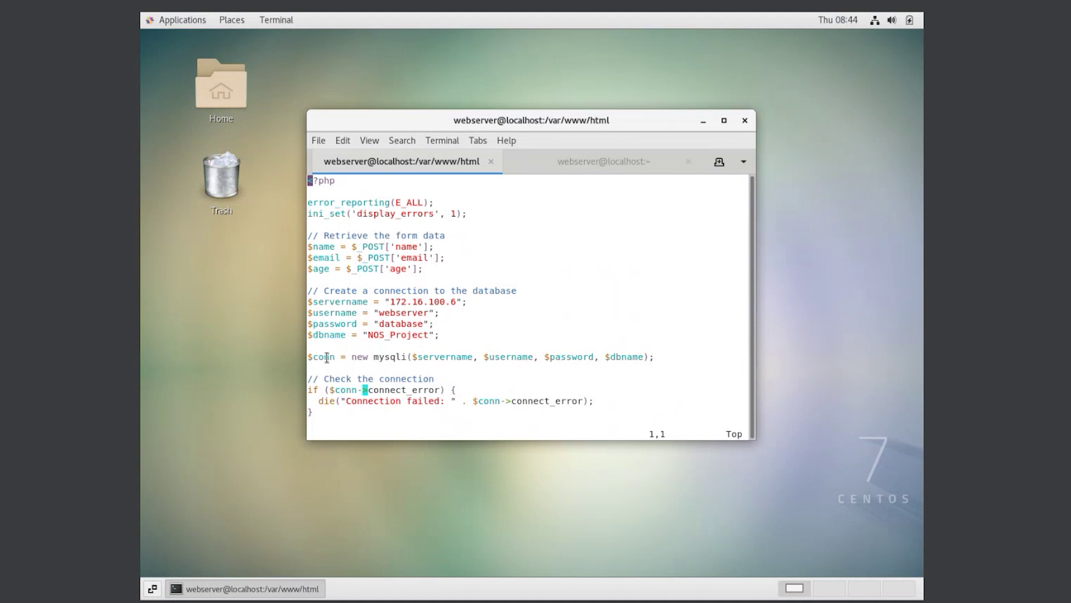
left_click_drag(308, 357, 714, 357)
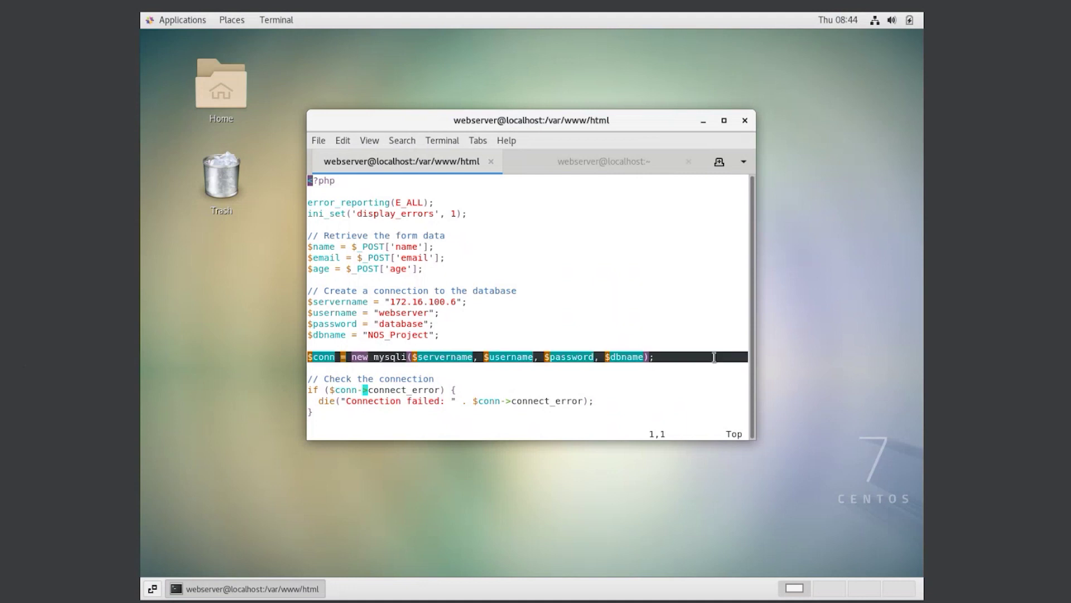
left_click(702, 362)
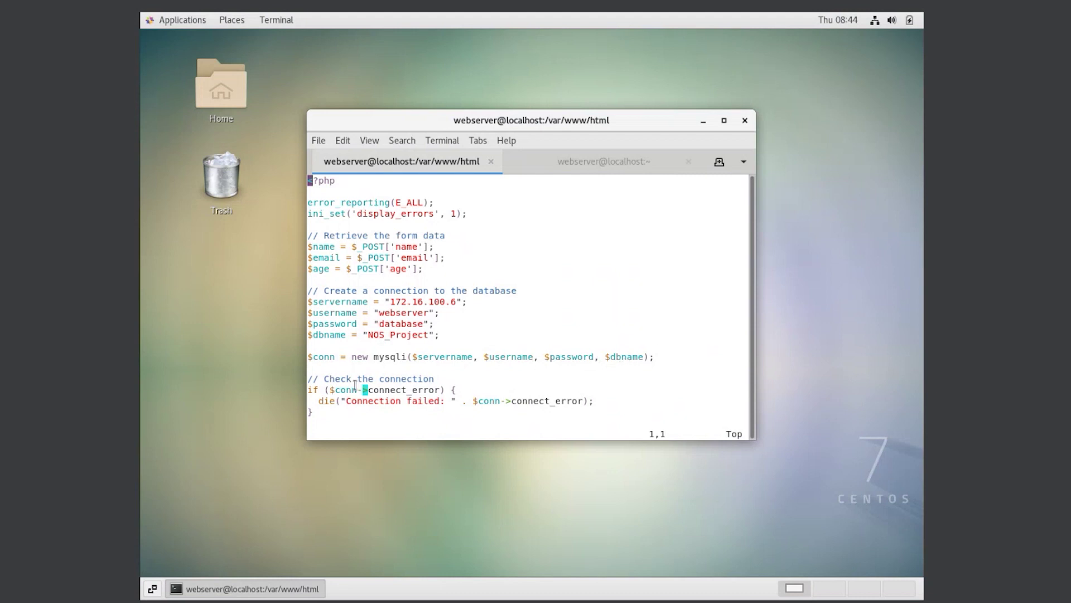
key("Down")
key("Down")
key("Down")
left_click_drag(308, 377, 596, 401)
left_click(622, 399)
Step: Highlight the Unikldb INSERT query and its success/error block, then minimize the terminal
key("Down")
key("Down")
key("Down")
key("Down")
key("Down")
key("Down")
key("Down")
key("Down")
key("Down")
key("Down")
key("Down")
key("Down")
key("Down")
key("Down")
key("Down")
key("Down")
key("Down")
key("Down")
key("Down")
key("Down")
key("Down")
key("Down")
key("Down")
key("Down")
key("Down")
key("Down")
key("Down")
key("Down")
key("Down")
key("Down")
key("Down")
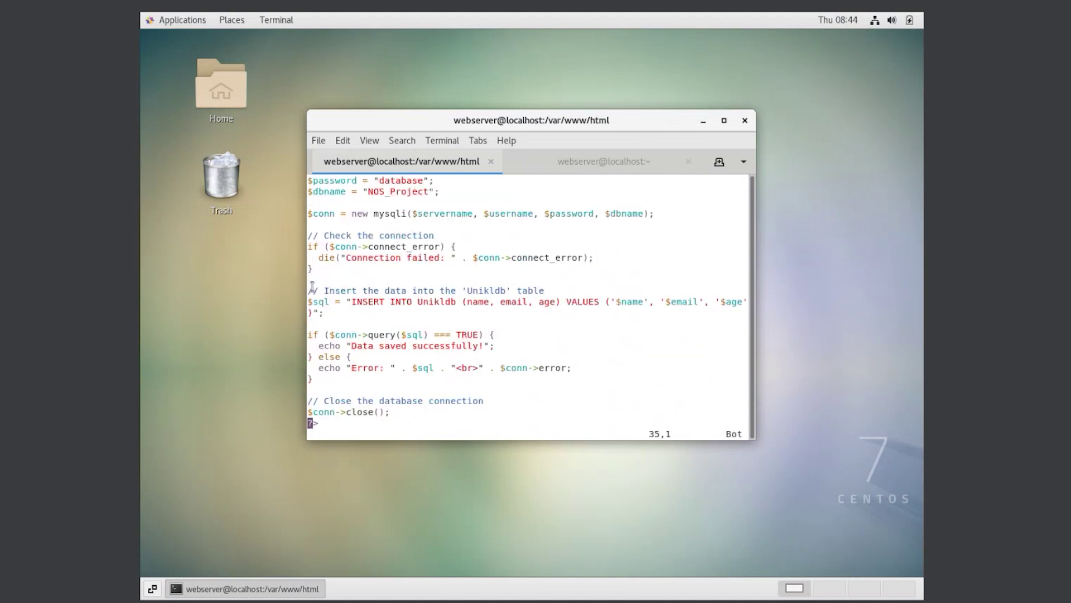
left_click_drag(309, 289, 334, 312)
left_click(353, 311)
left_click_drag(309, 335, 366, 380)
left_click(396, 383)
left_click(703, 120)
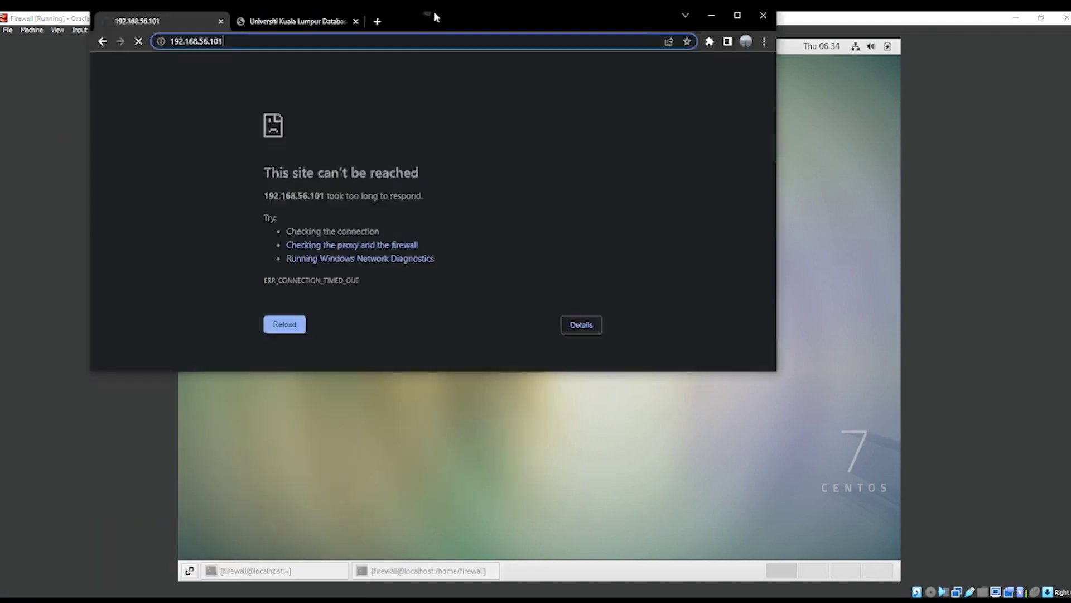
Step: Bring forward the browser's timed-out page and select its address 192.168.56.101
double_click(433, 11)
left_click(87, 41)
left_click_drag(88, 42, 79, 43)
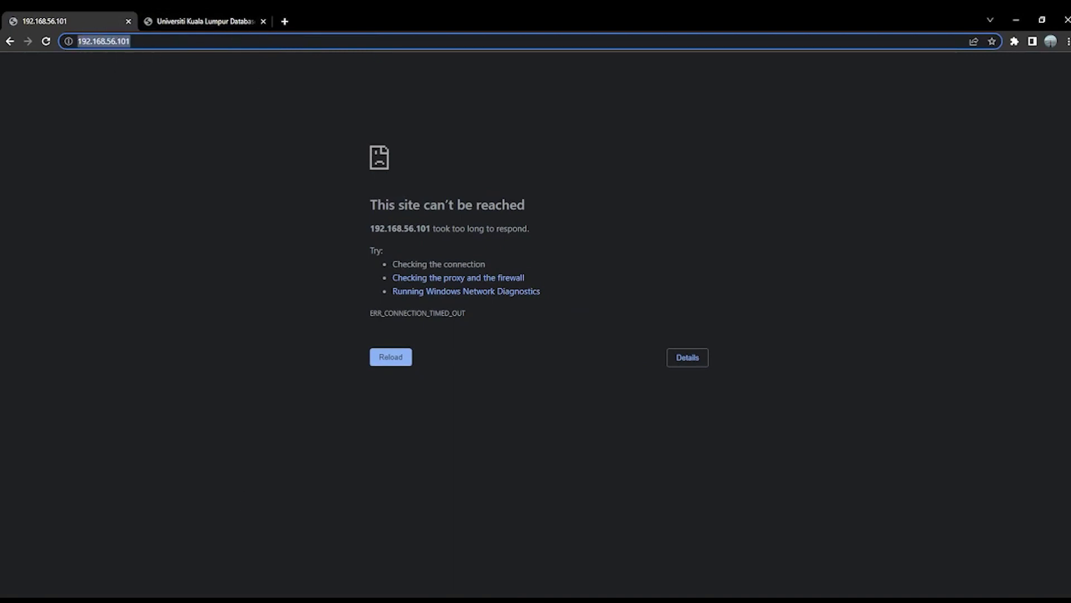
Step: On the Firewall VM, run ifconfig in a new maximized terminal and highlight enp0s3's 192.168.56.101
mouse_move(206, 600)
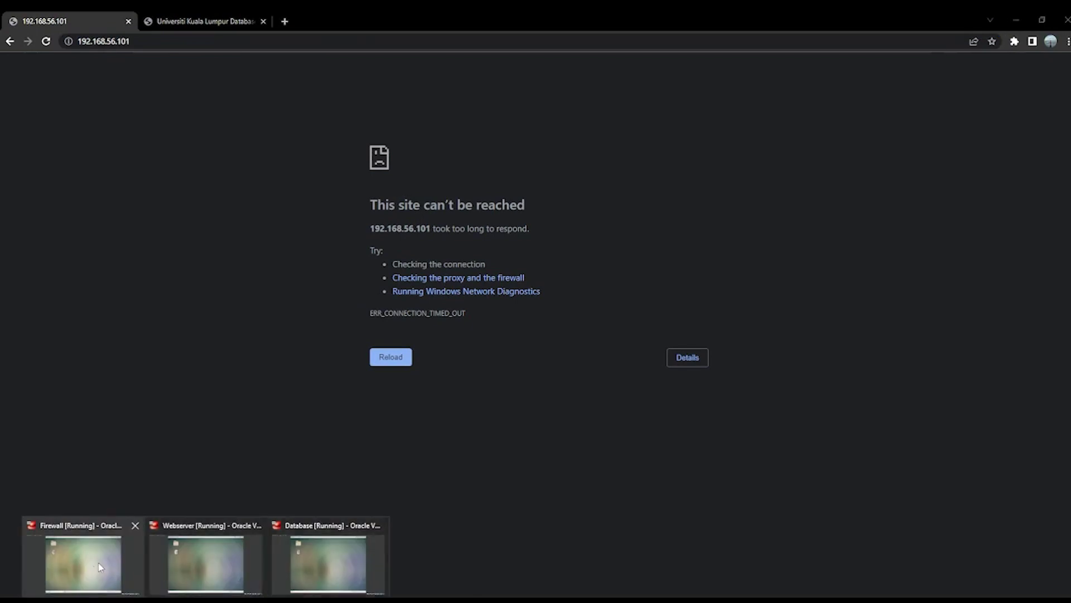
left_click(98, 562)
right_click(563, 140)
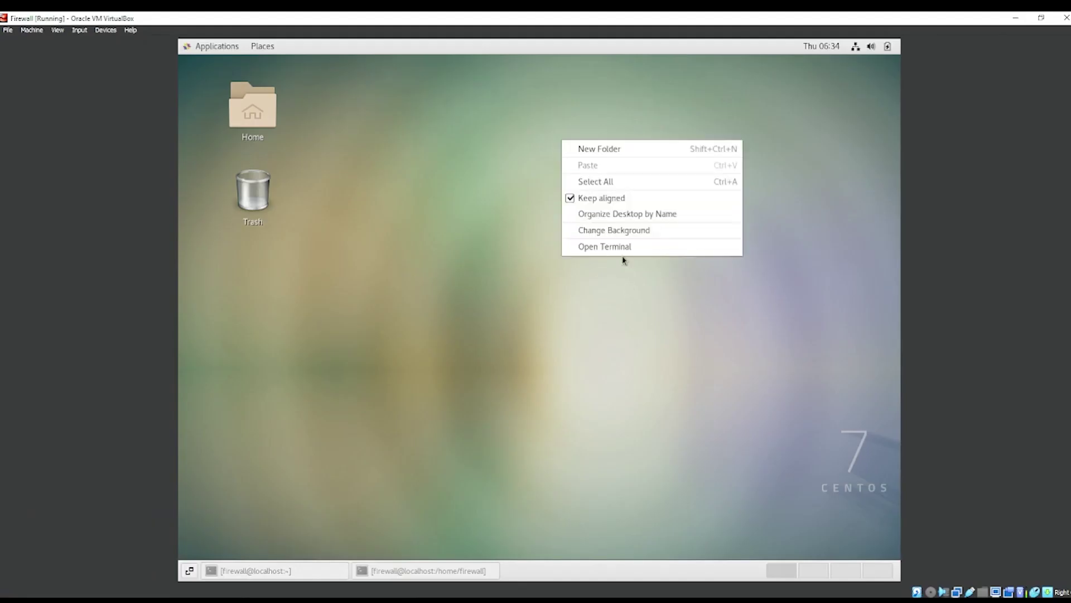
left_click(622, 245)
type("ifconf")
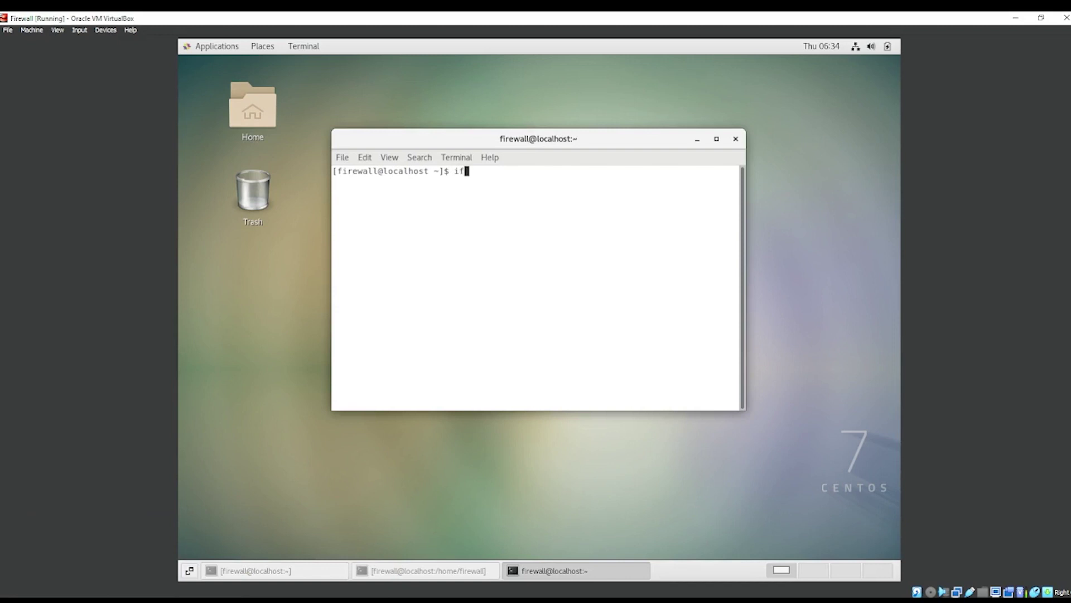
type("ig")
key("Return")
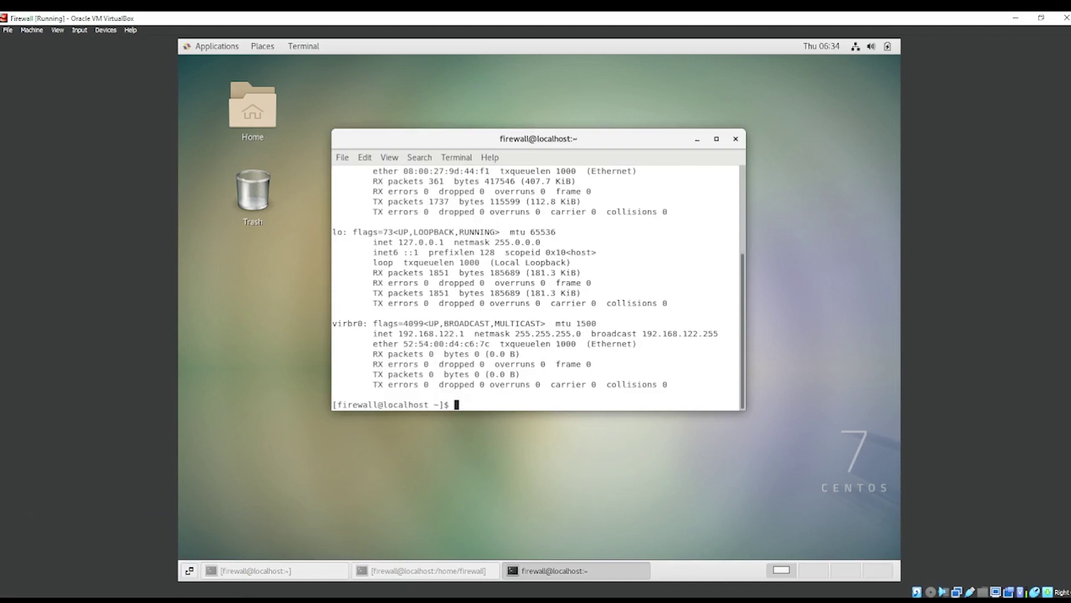
left_click_drag(610, 144, 607, 56)
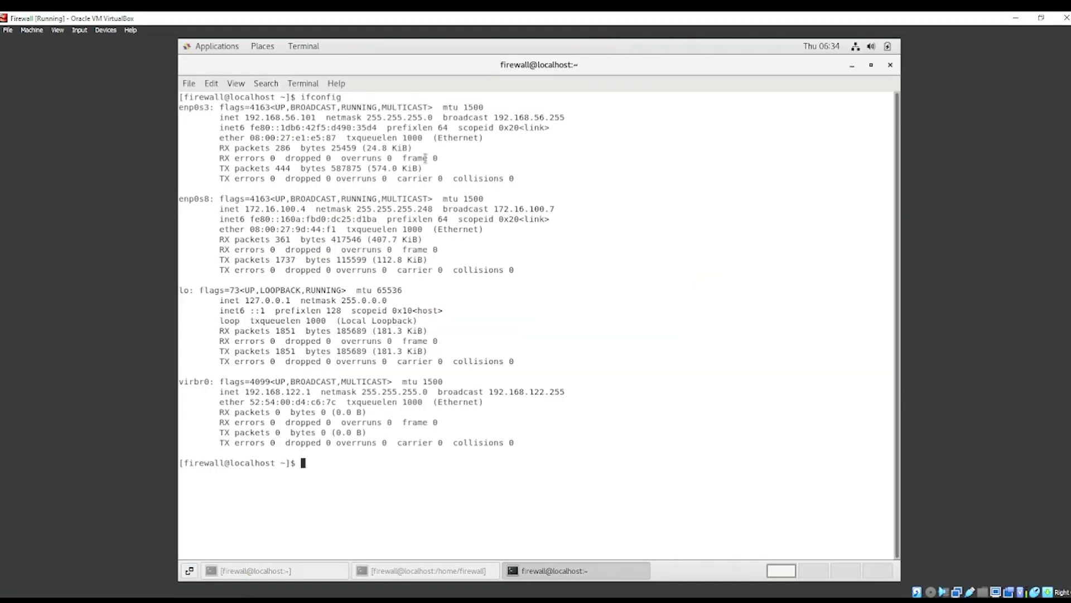
left_click_drag(241, 118, 316, 118)
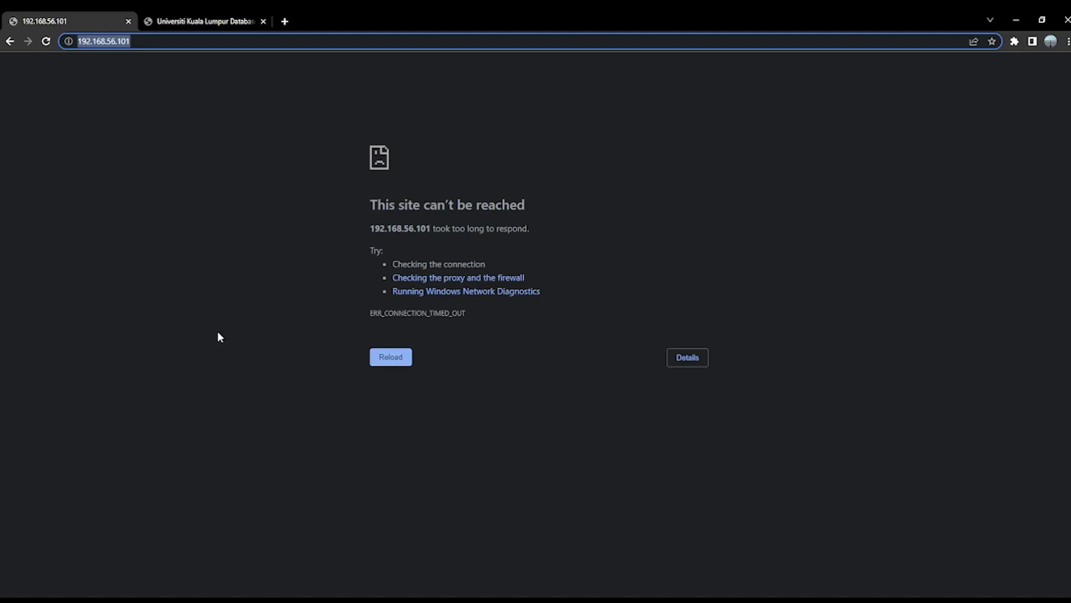
Step: Select the current address and toggle Chrome's full screen mode on and off
left_click(81, 44)
key("F11")
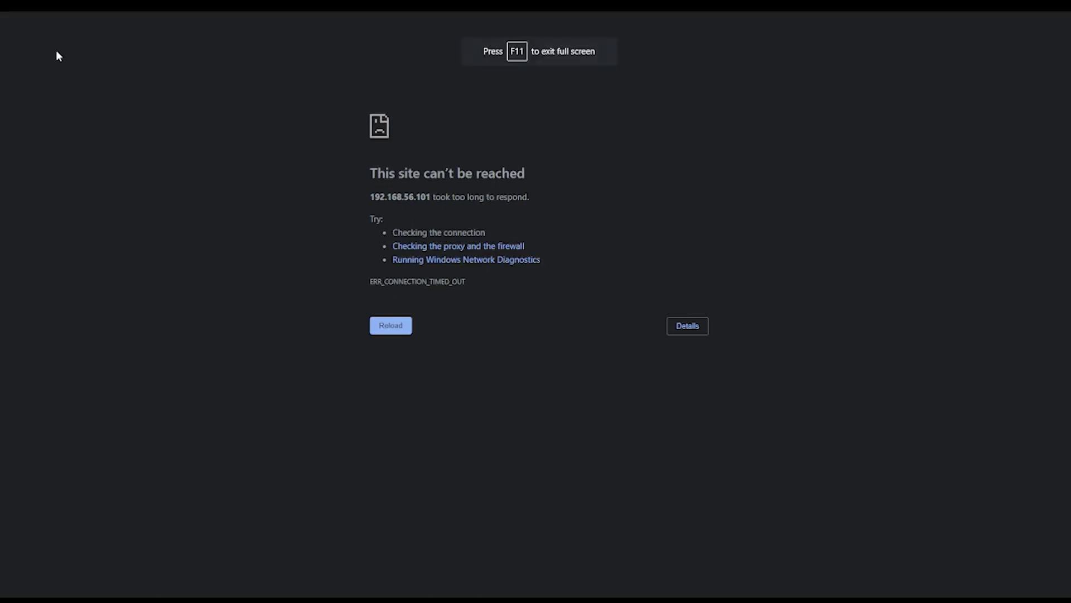
key("F11")
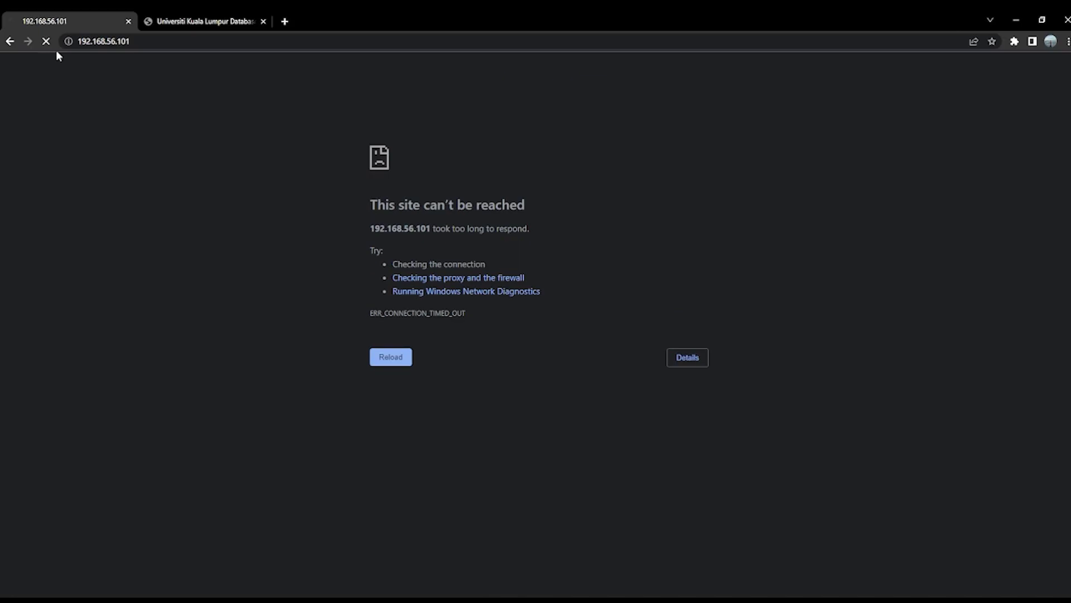
left_click(120, 42)
left_click_drag(137, 41, 75, 42)
key("ctrl+c")
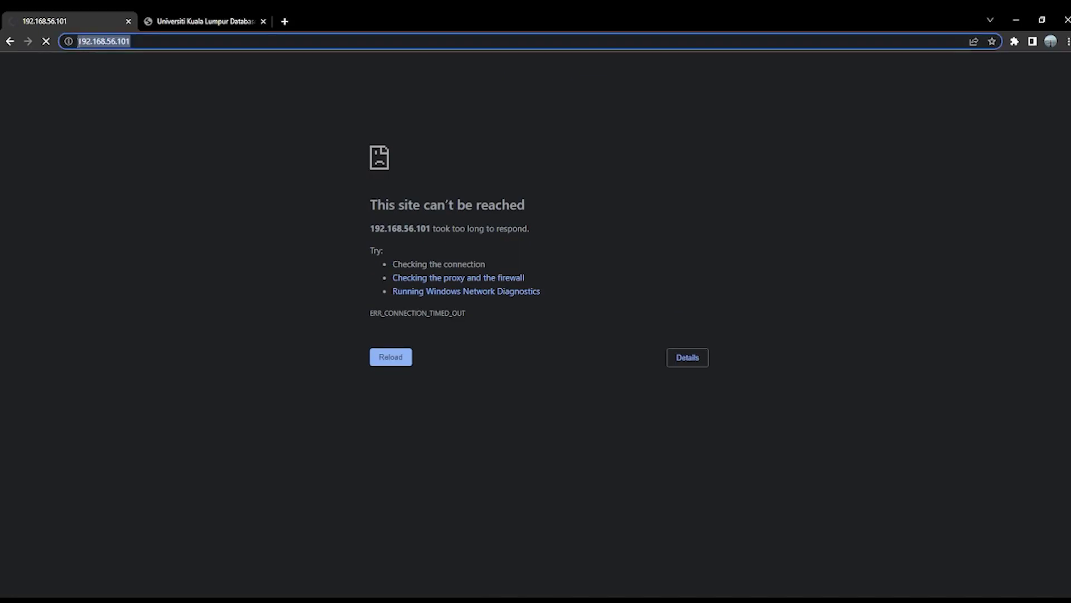
key("BackSpace")
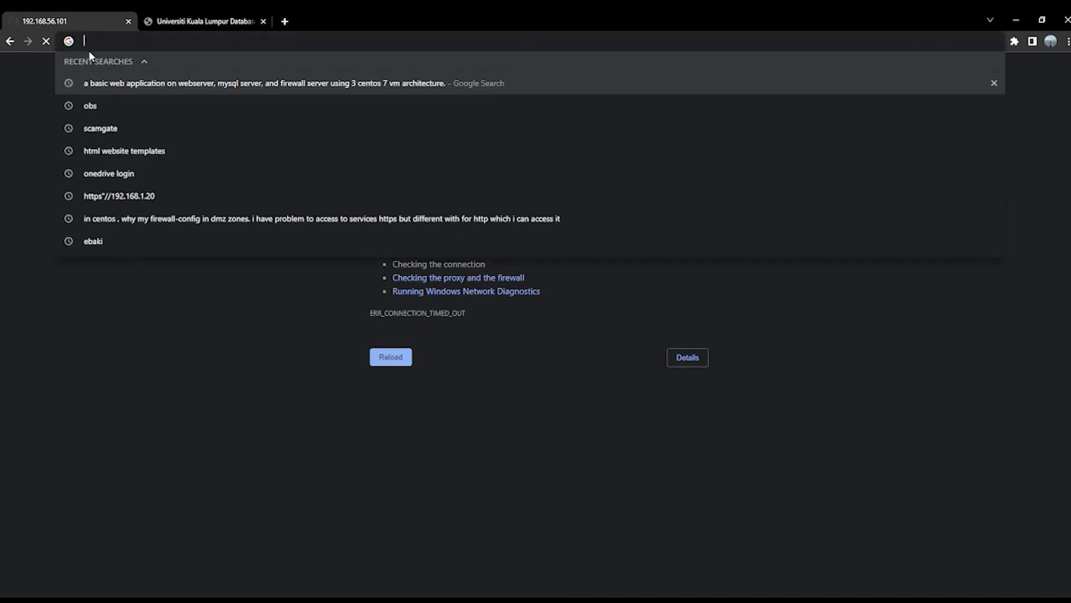
type("http")
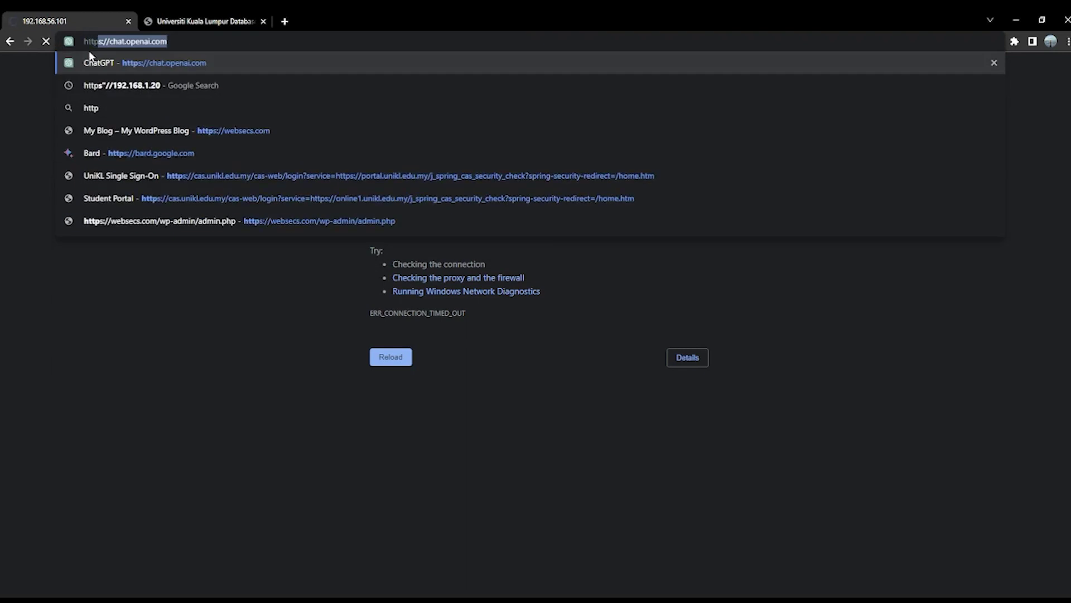
type("://")
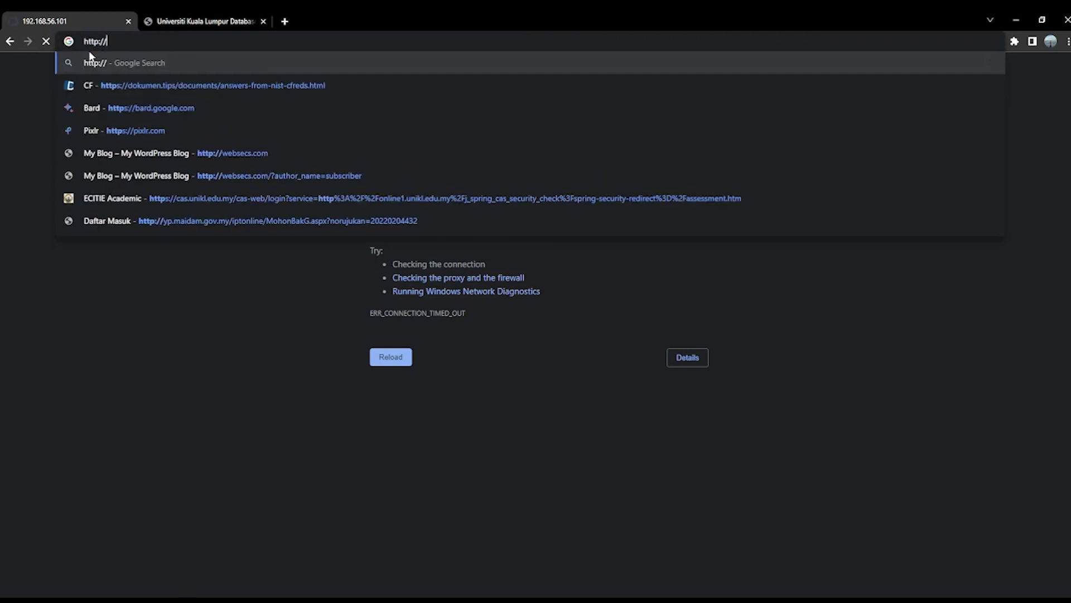
key("ctrl+v")
key("BackSpace")
key("Left")
key("Left")
key("Left")
key("Left")
key("Left")
key("Left")
key("Left")
key("BackSpace")
key("BackSpace")
key("BackSpace")
key("BackSpace")
key("BackSpace")
key("BackSpace")
key("BackSpace")
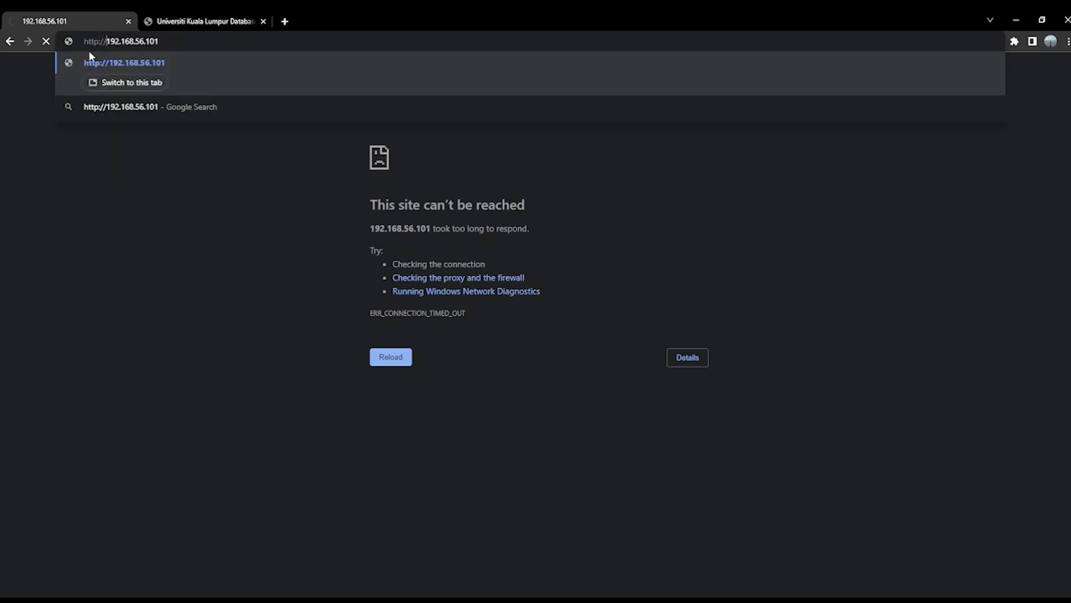
key("Return")
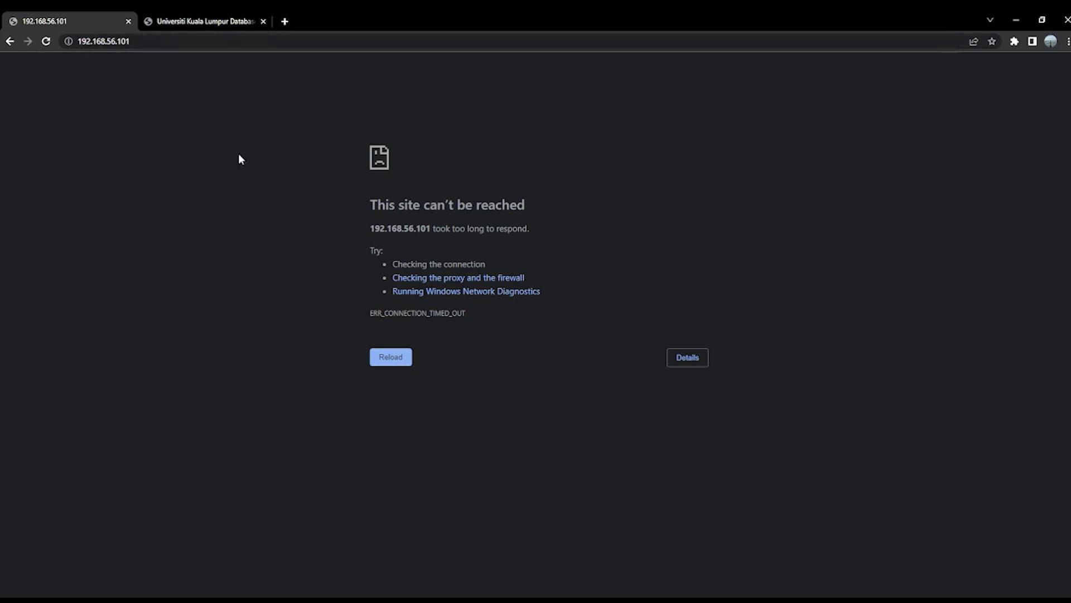
left_click(263, 21)
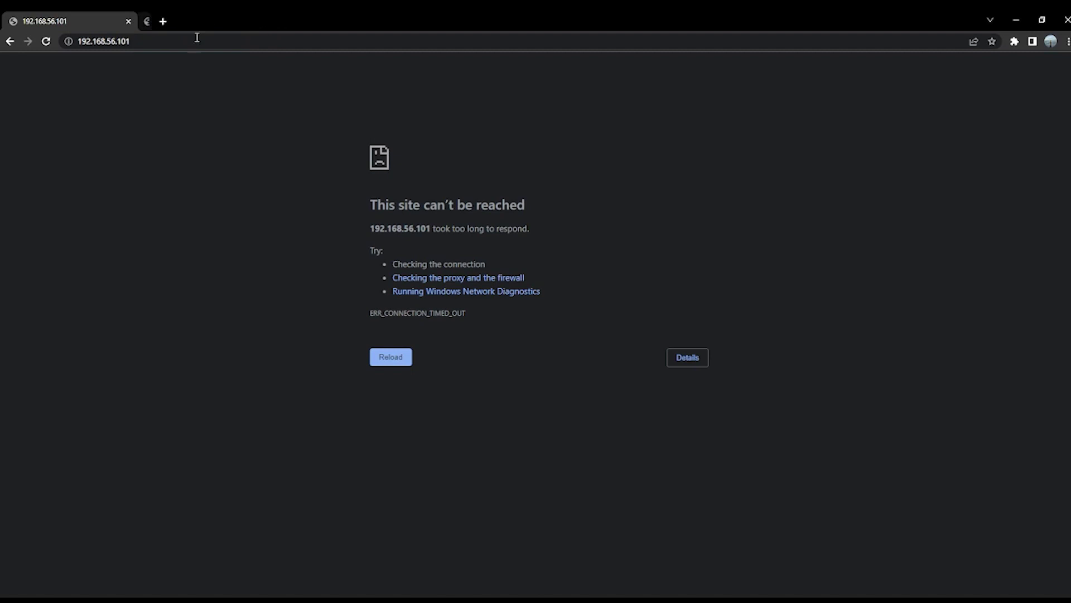
left_click(196, 40)
key("ctrl+c")
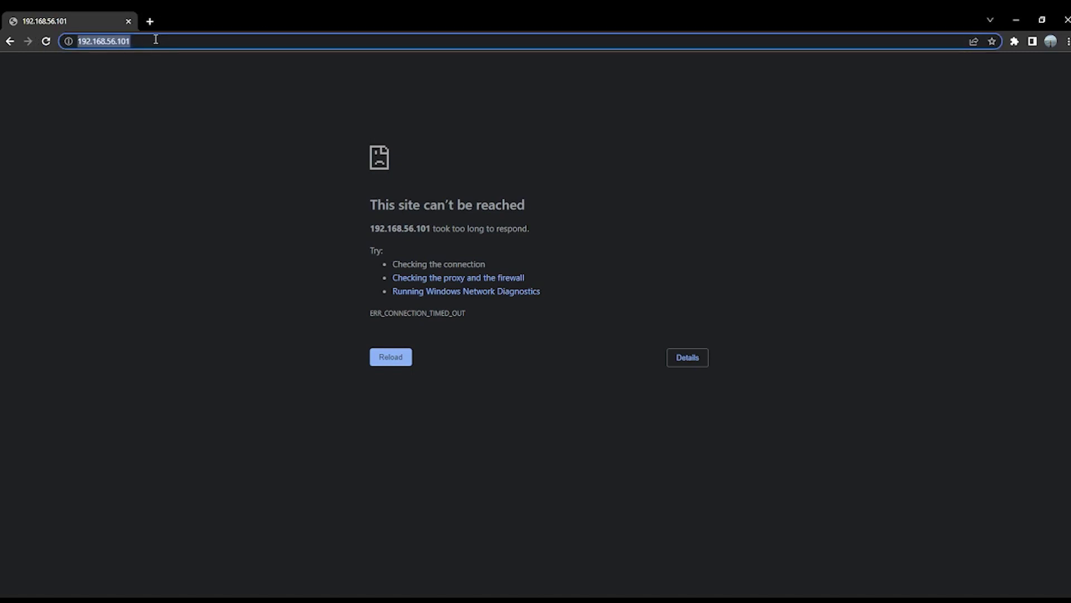
key("BackSpace")
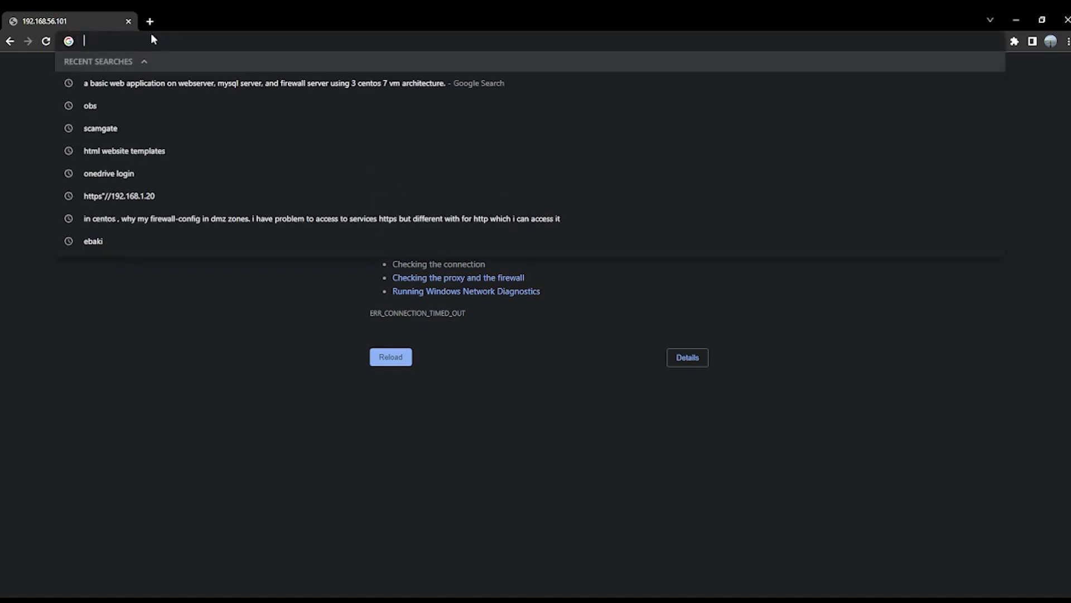
key("ctrl+v")
left_click(101, 41)
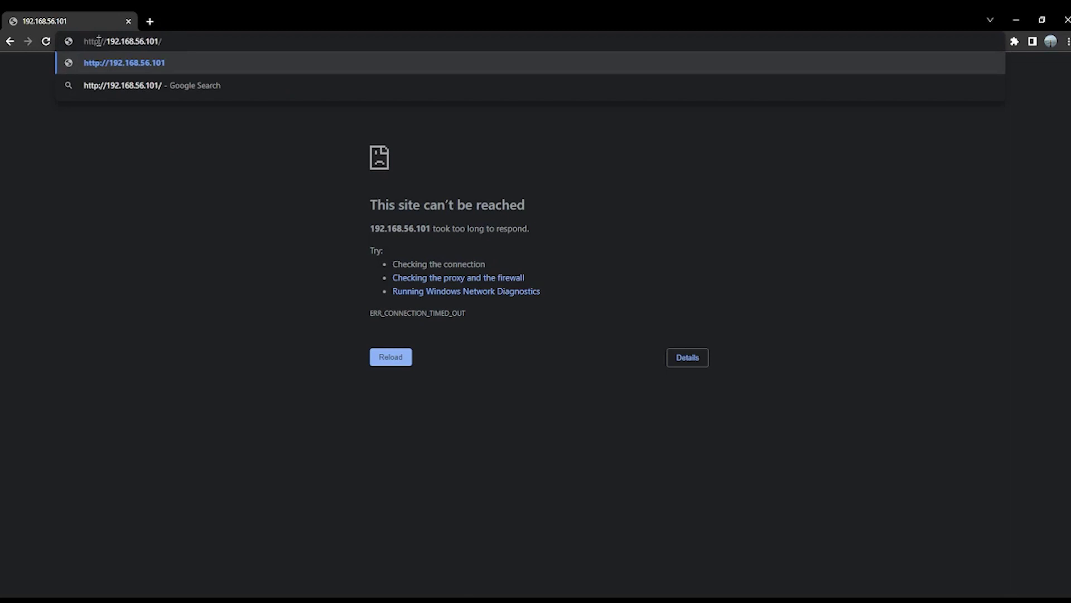
type("s")
left_click(162, 70)
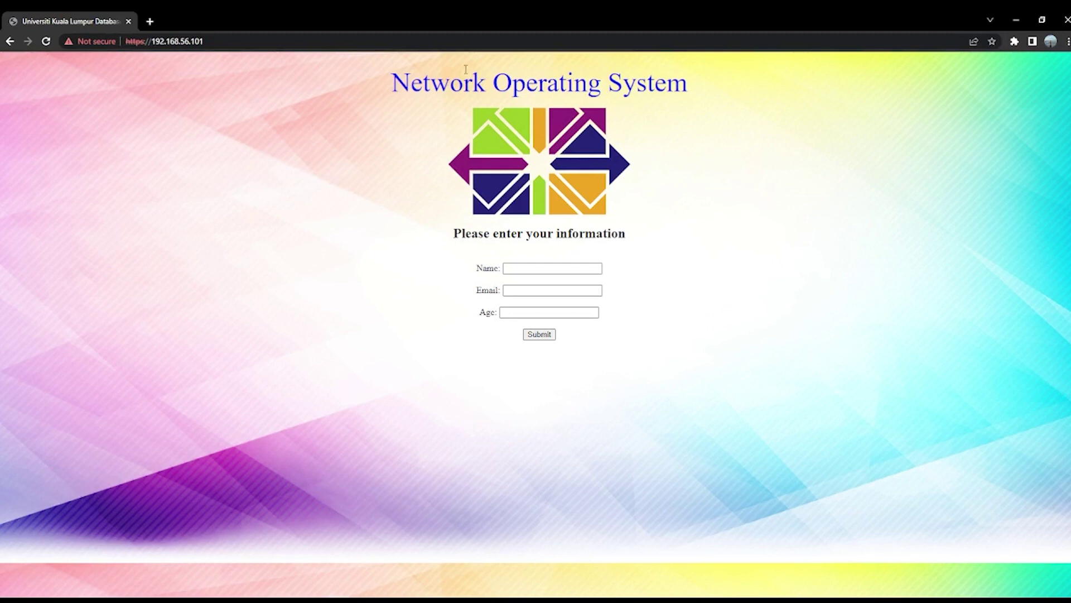
left_click(518, 269)
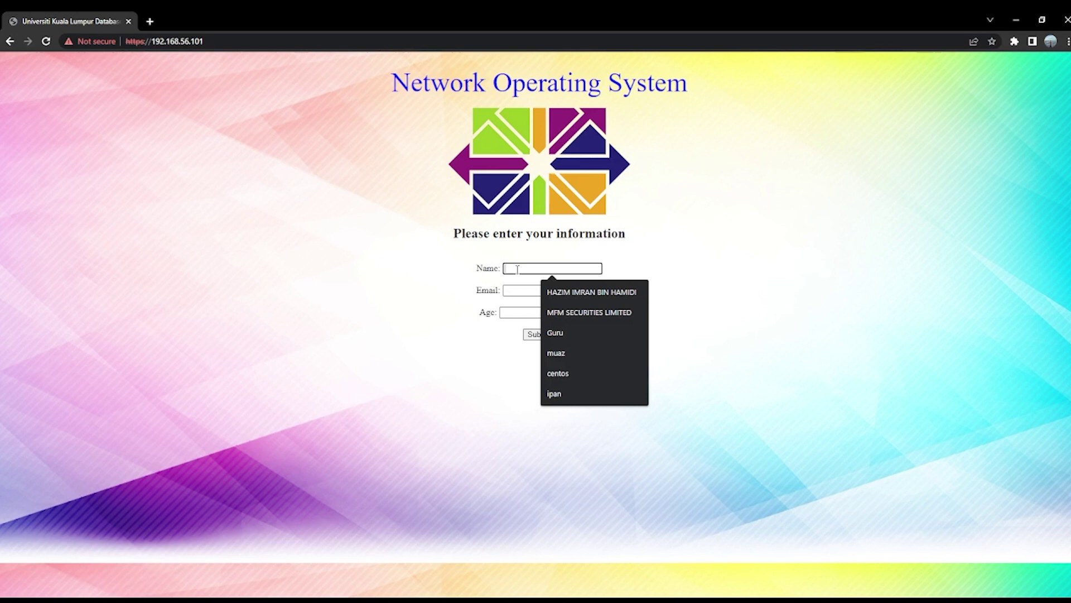